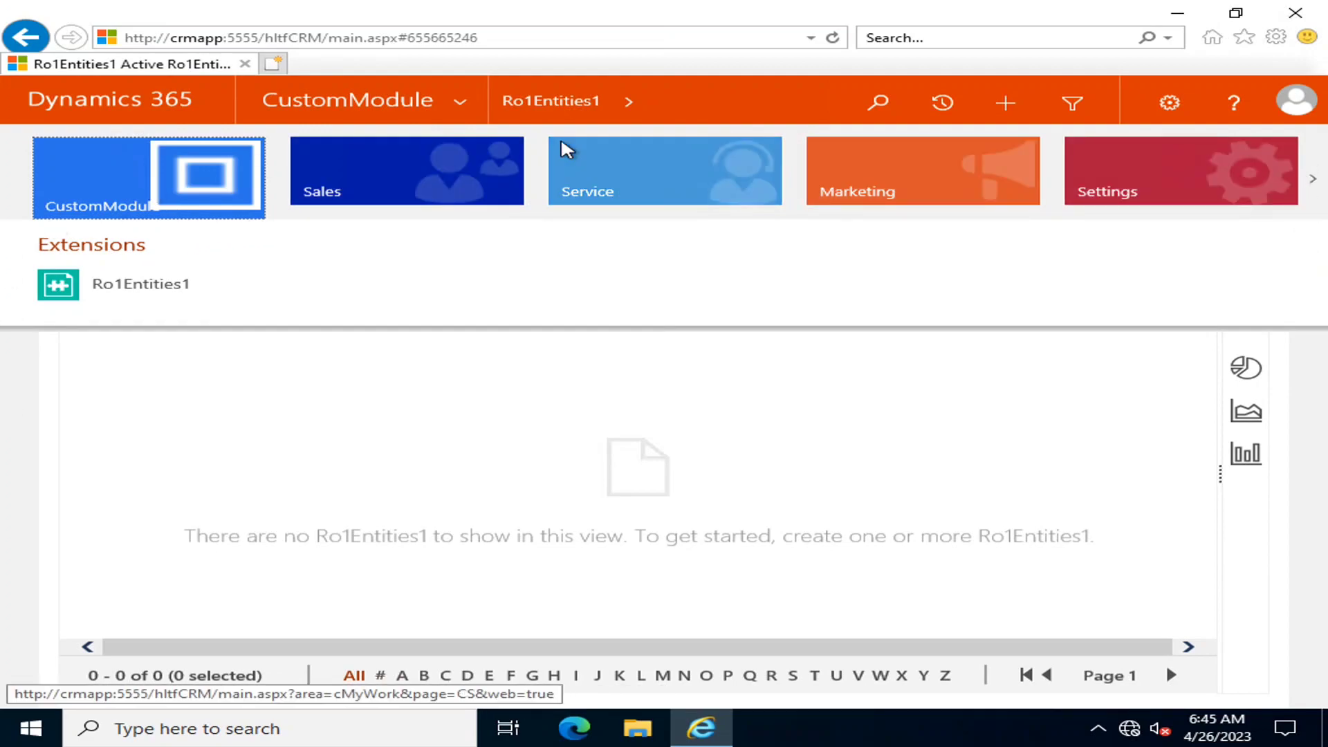
# Return to the CustomModule Ro1Entities1 list, then bring up the Settings area options
pyautogui.click(457, 106)
pyautogui.click(458, 105)
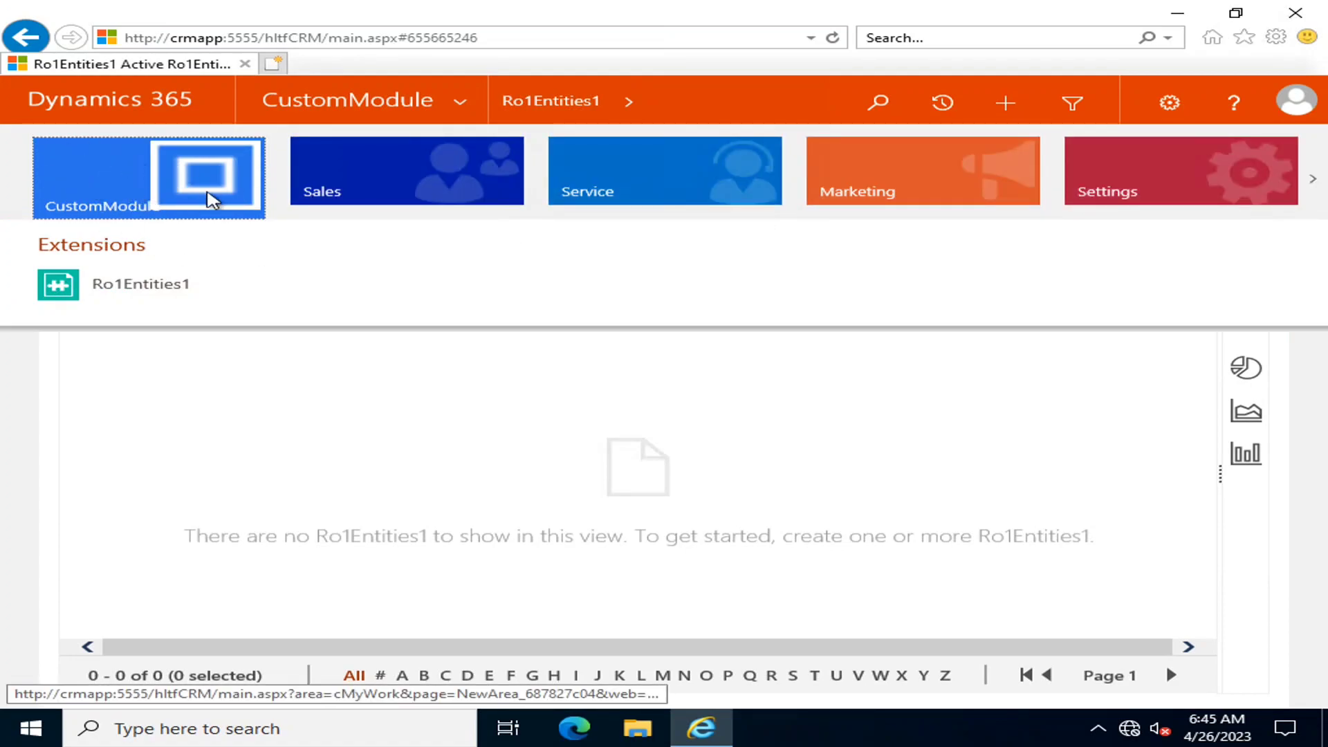
pyautogui.click(471, 183)
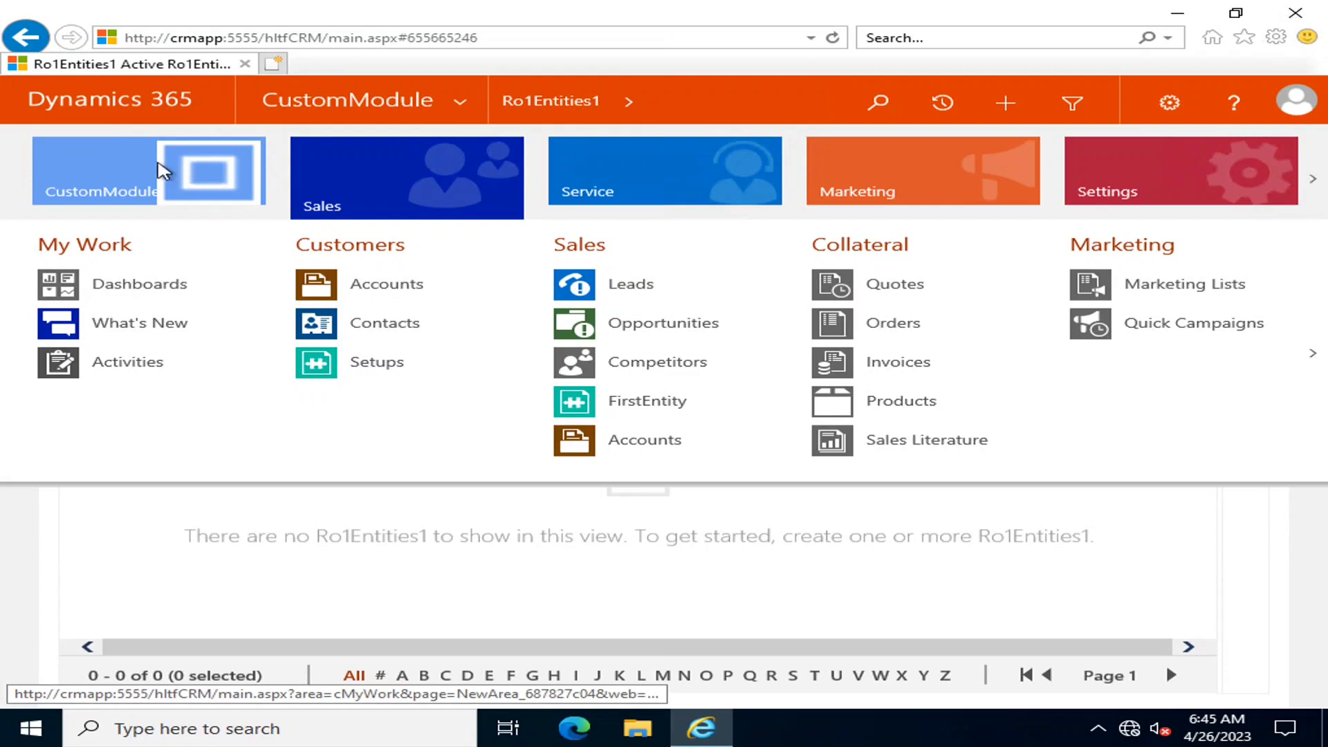
pyautogui.click(231, 178)
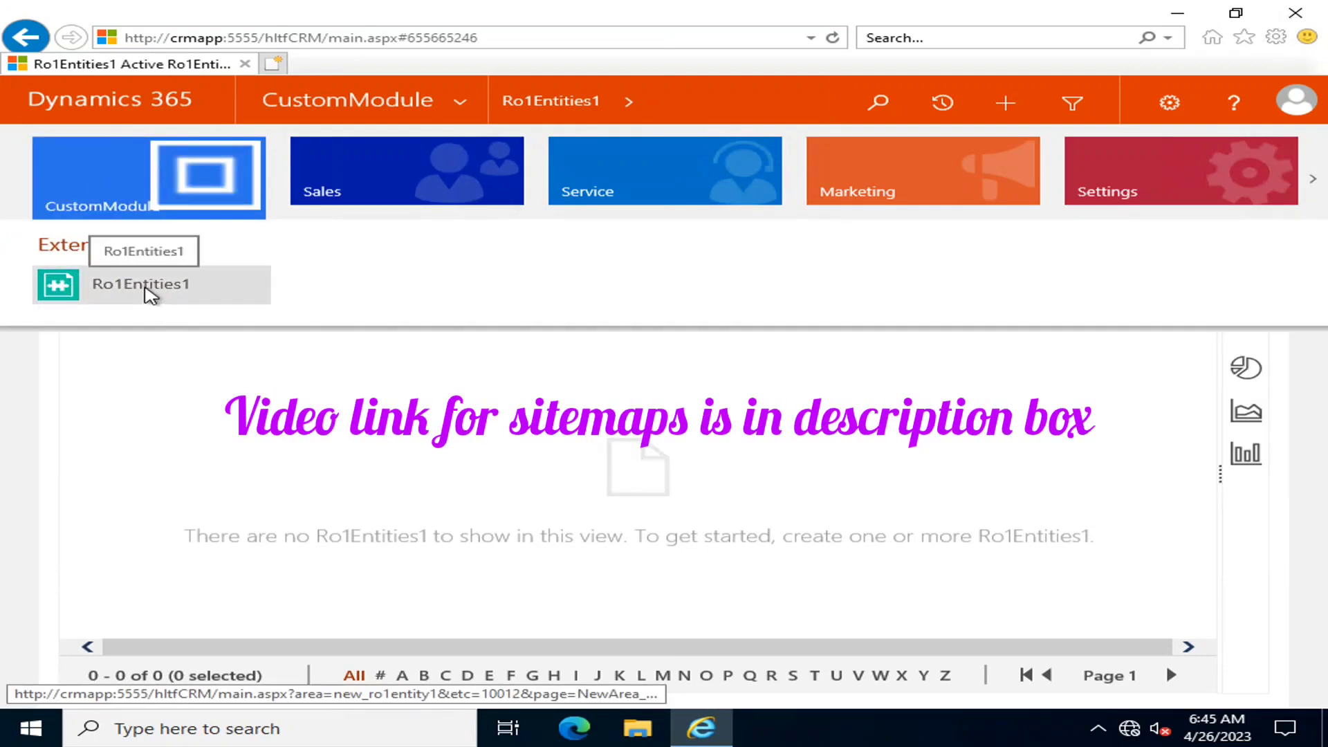
pyautogui.click(155, 290)
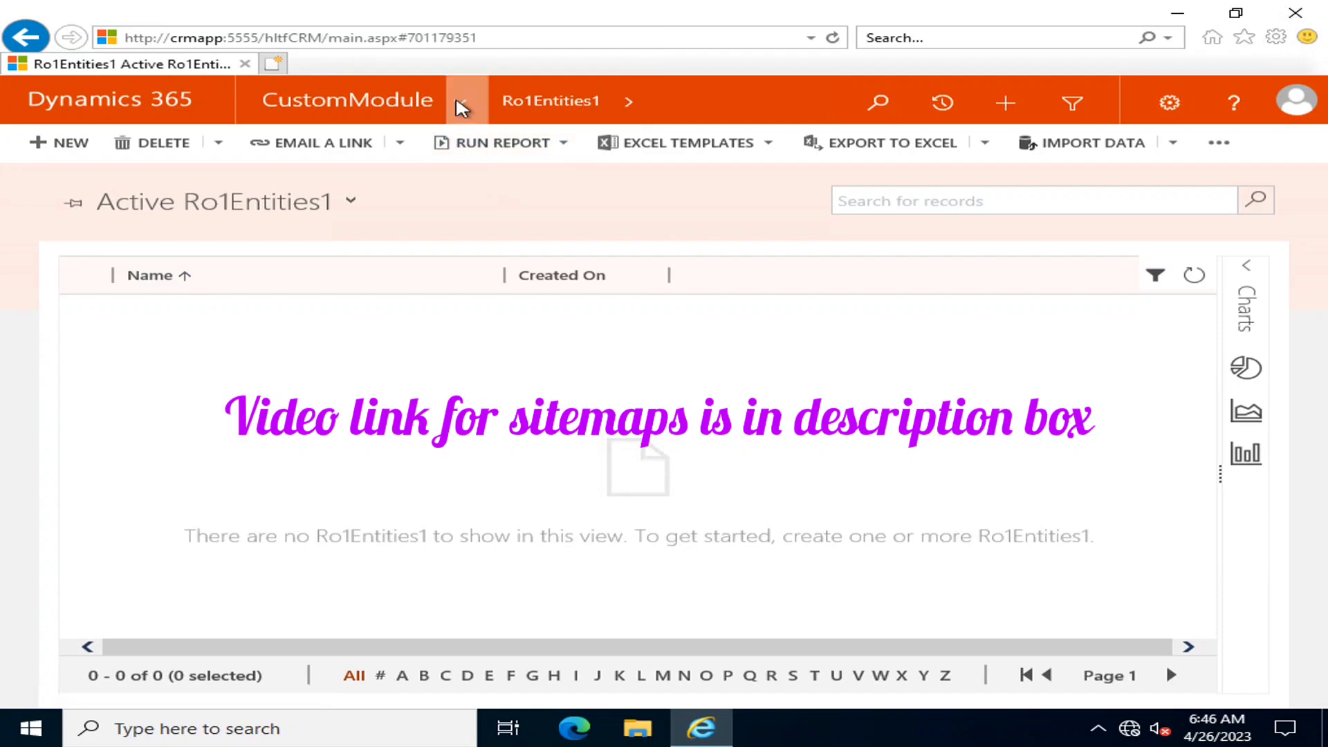
pyautogui.click(460, 102)
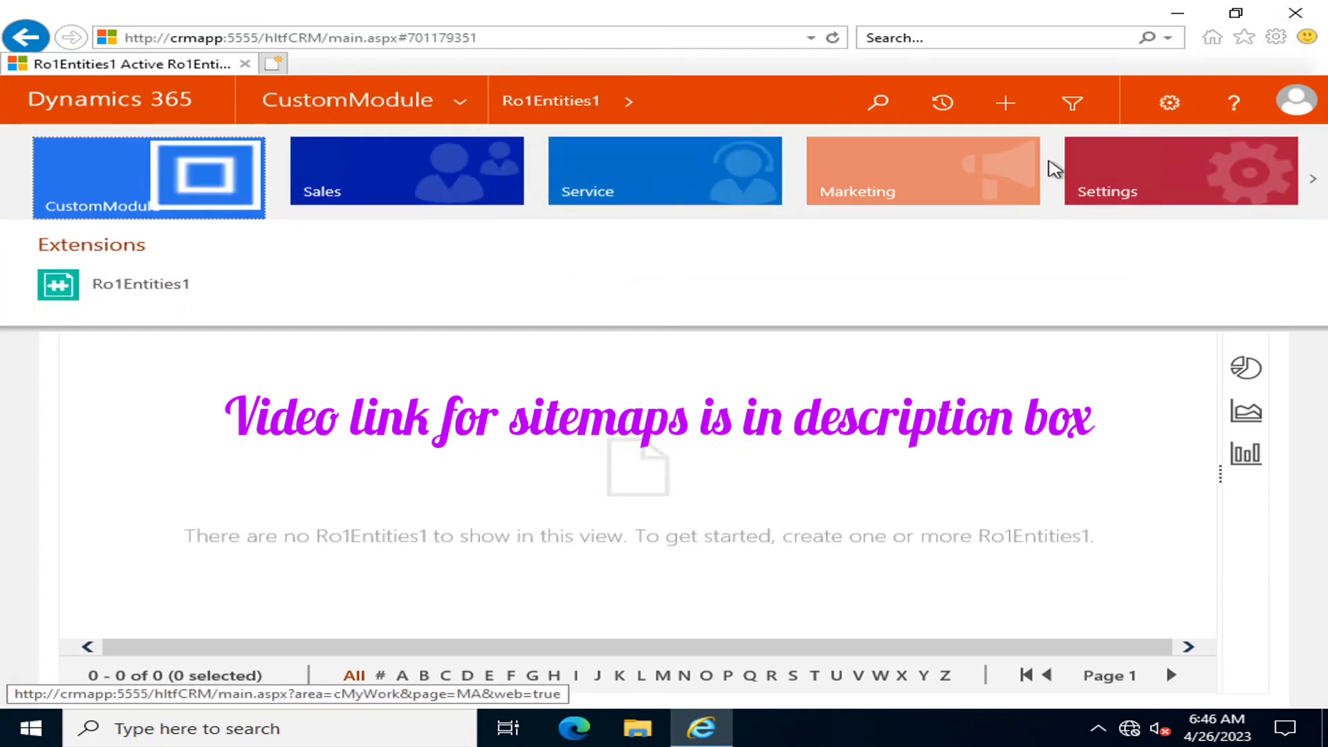
pyautogui.click(1088, 193)
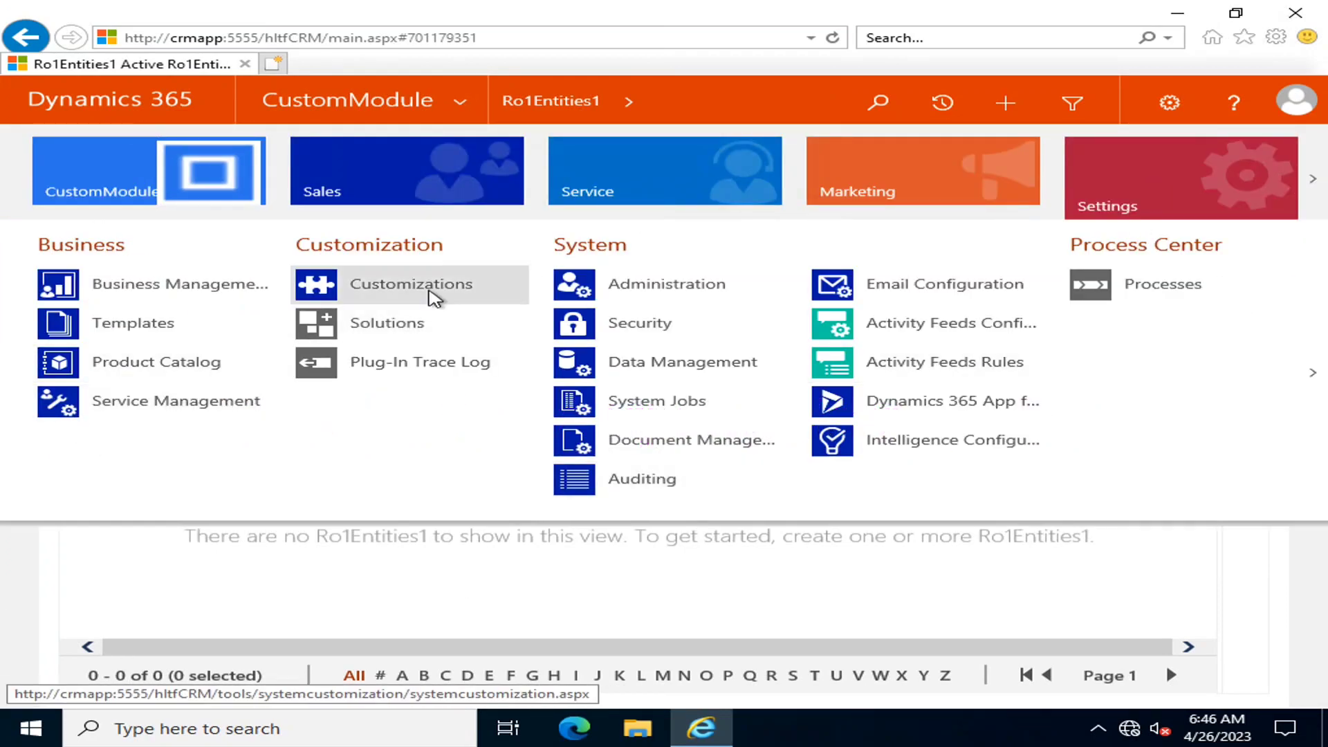
# Start a new entity from the Default Solution's Entities list, then switch to PowerPoint
pyautogui.click(436, 294)
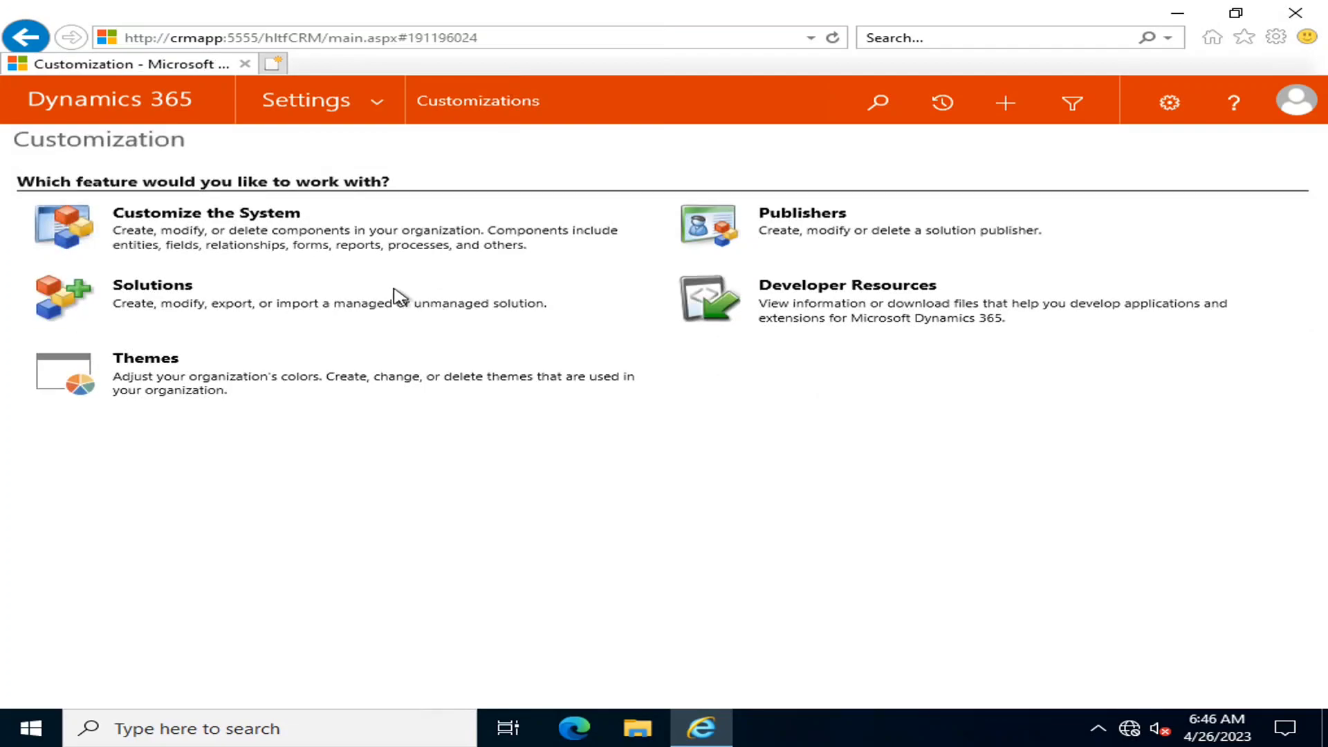
pyautogui.click(266, 214)
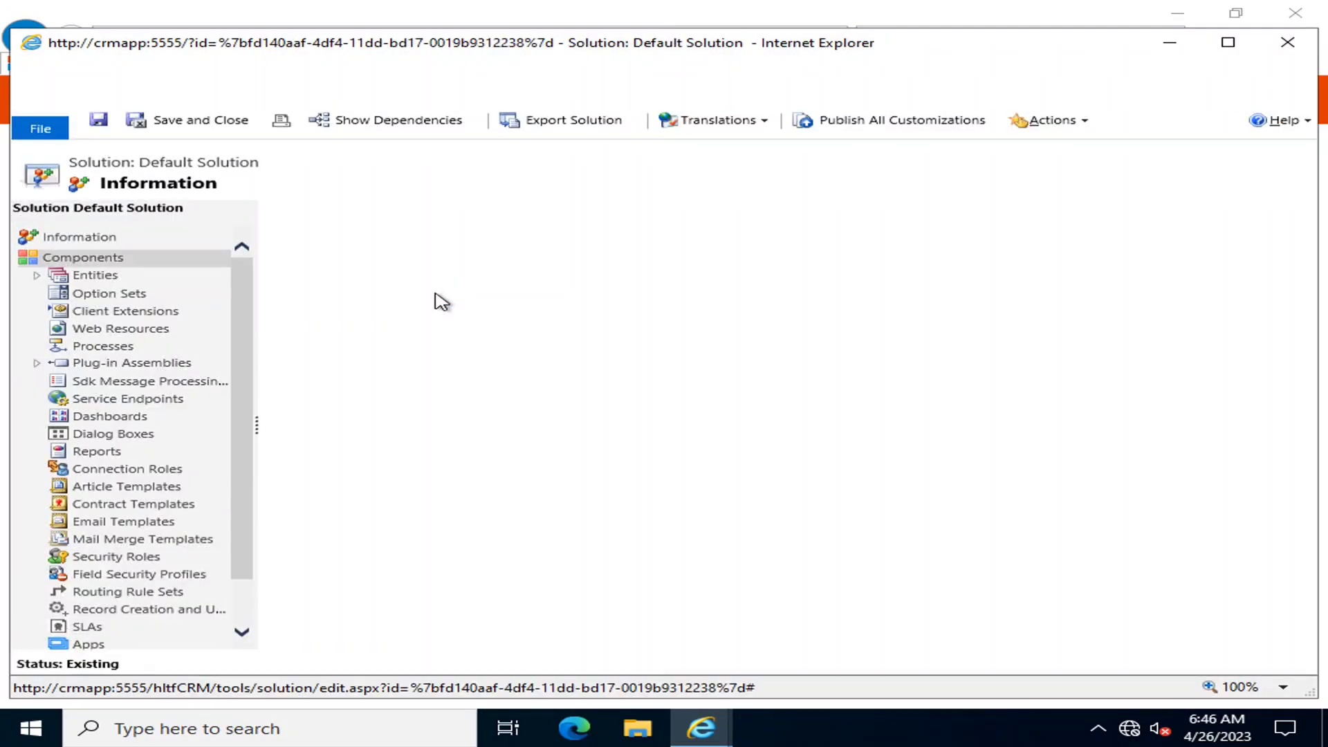
pyautogui.click(103, 277)
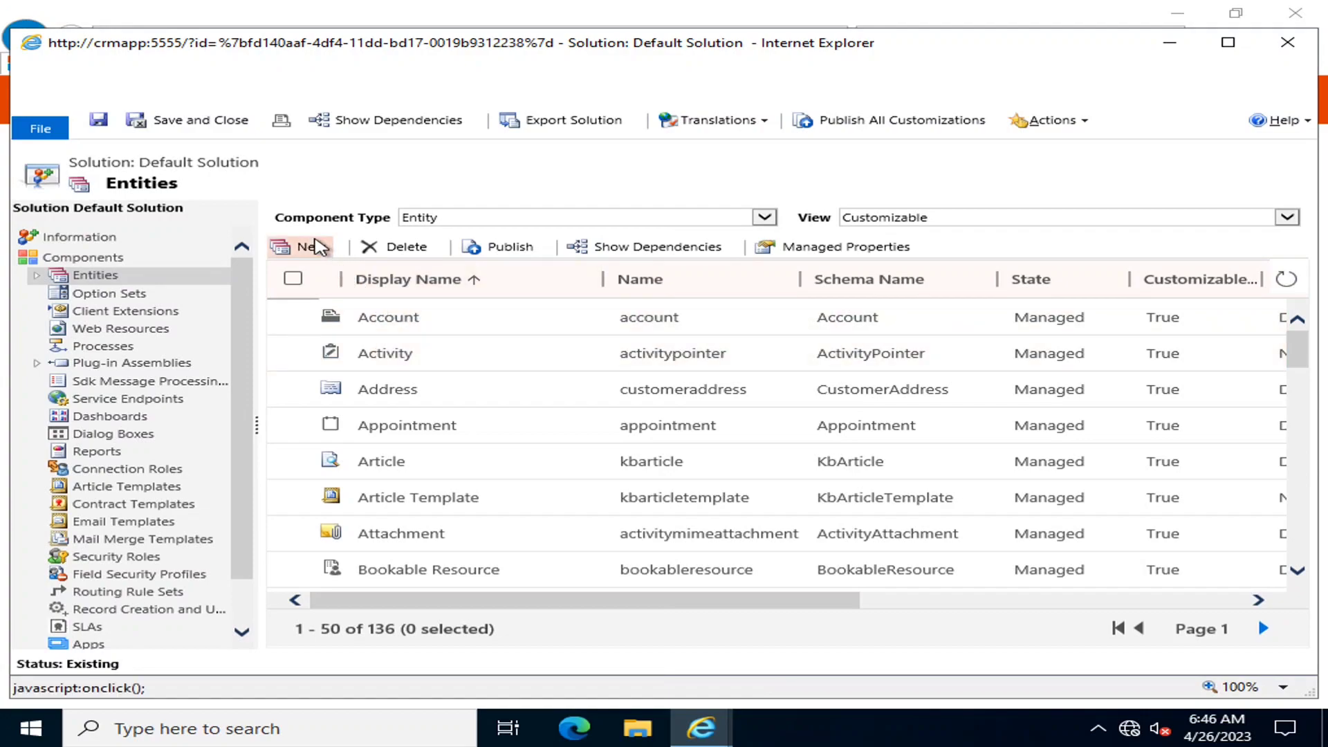
pyautogui.click(312, 248)
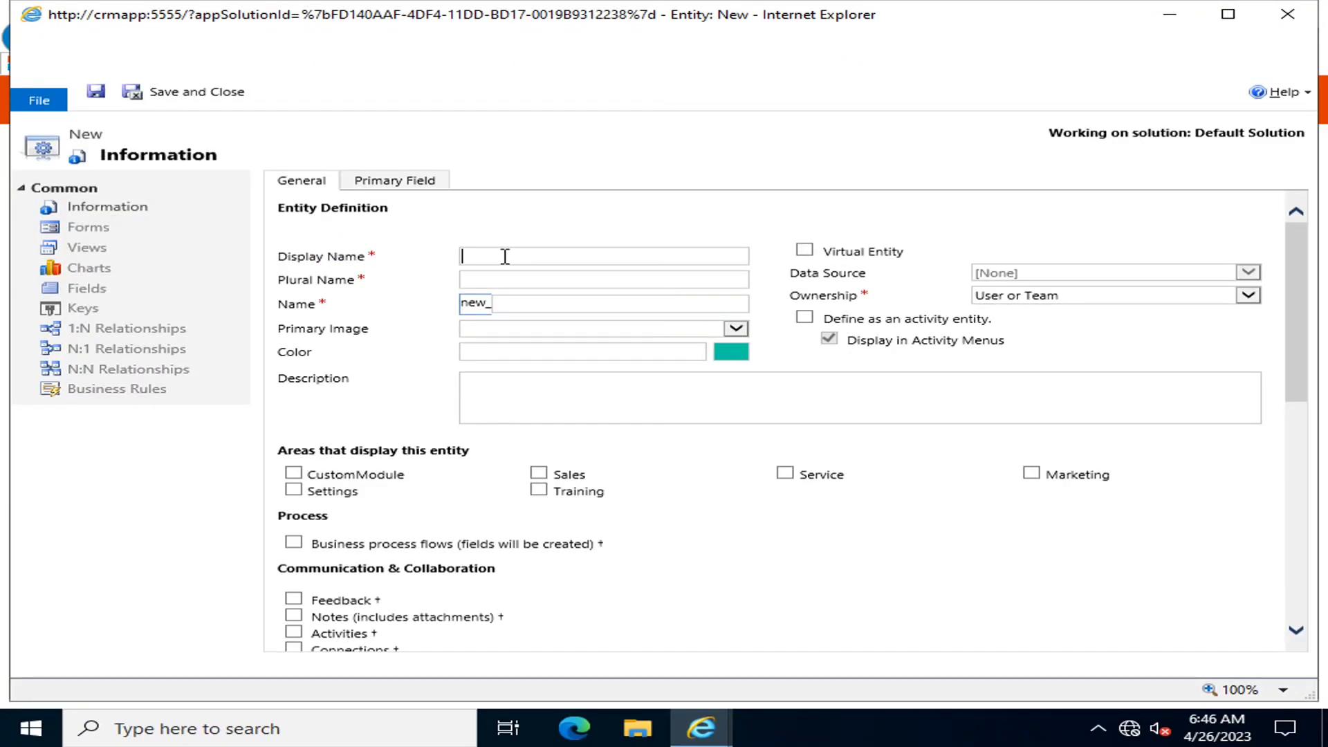
pyautogui.moveTo(793, 7)
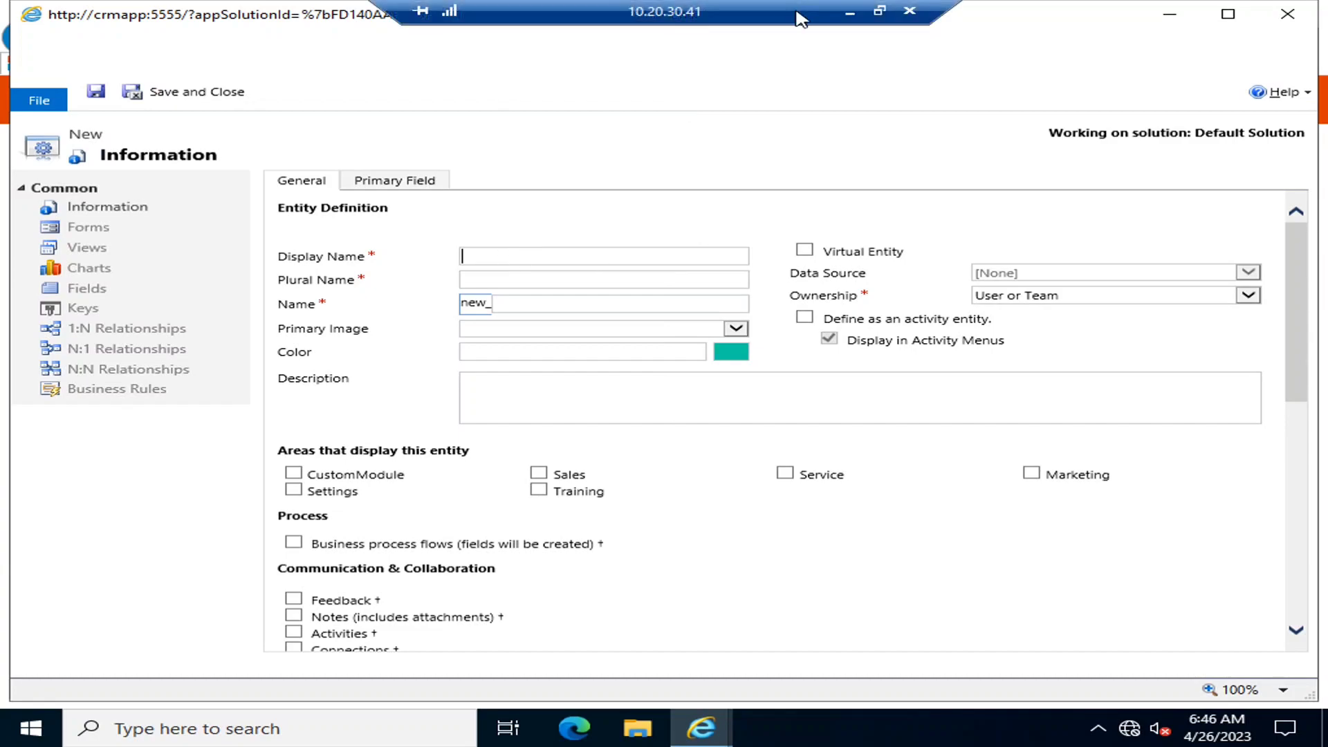
pyautogui.click(855, 11)
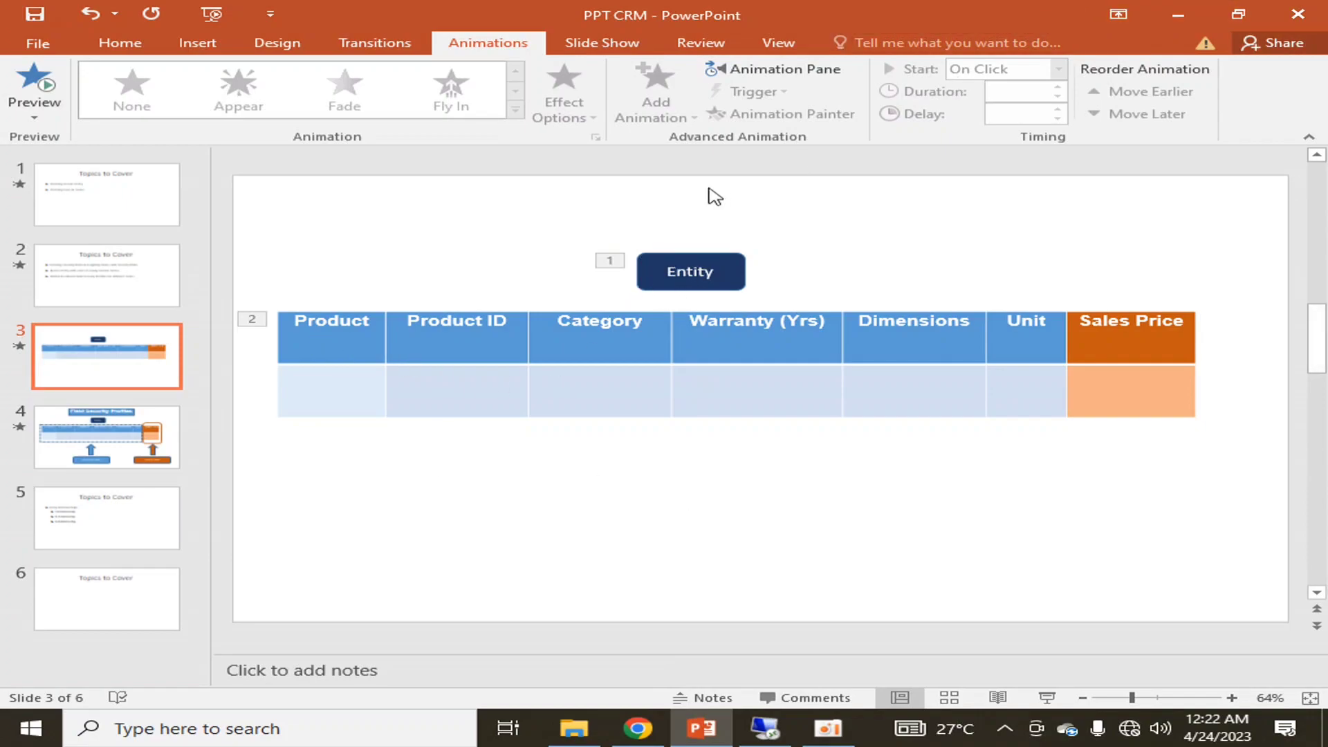
# Relabel slide 3's Entity box to 'Entity: ProductDetails'
pyautogui.click(709, 271)
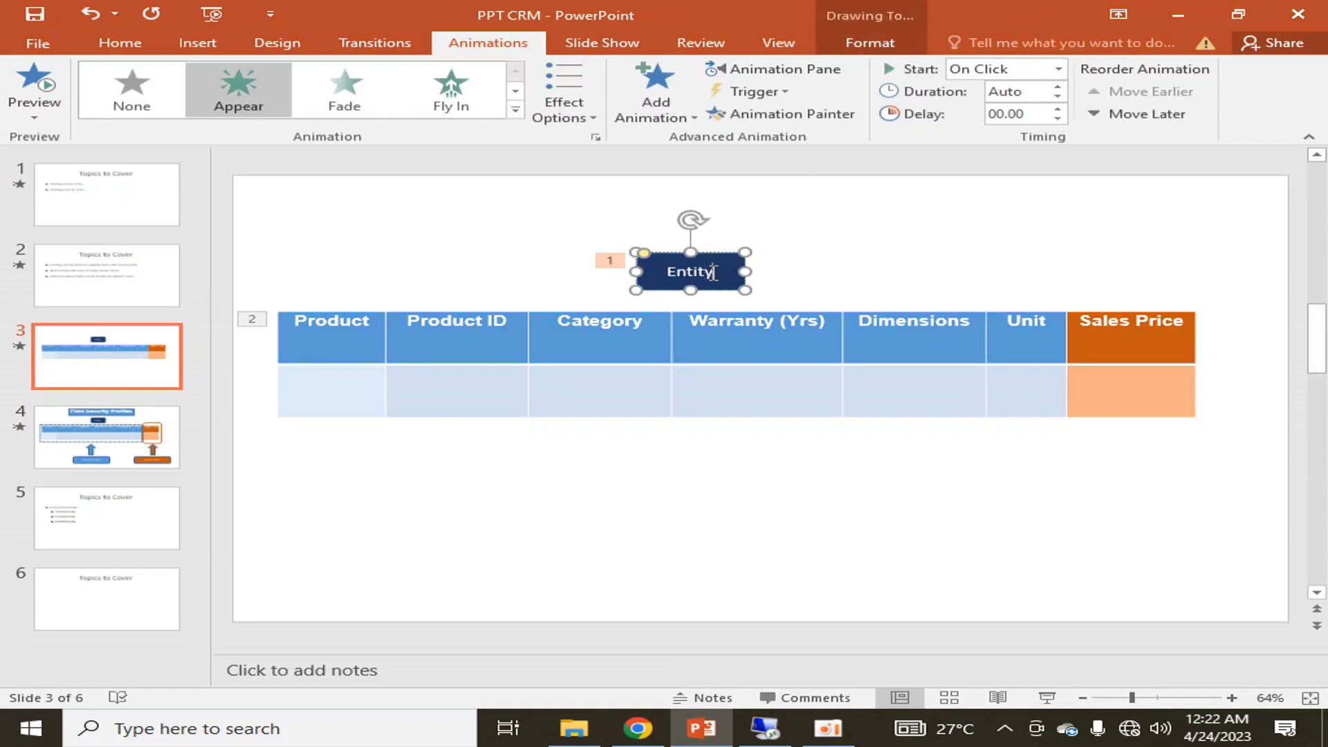
pyautogui.write(': ProductDetails')
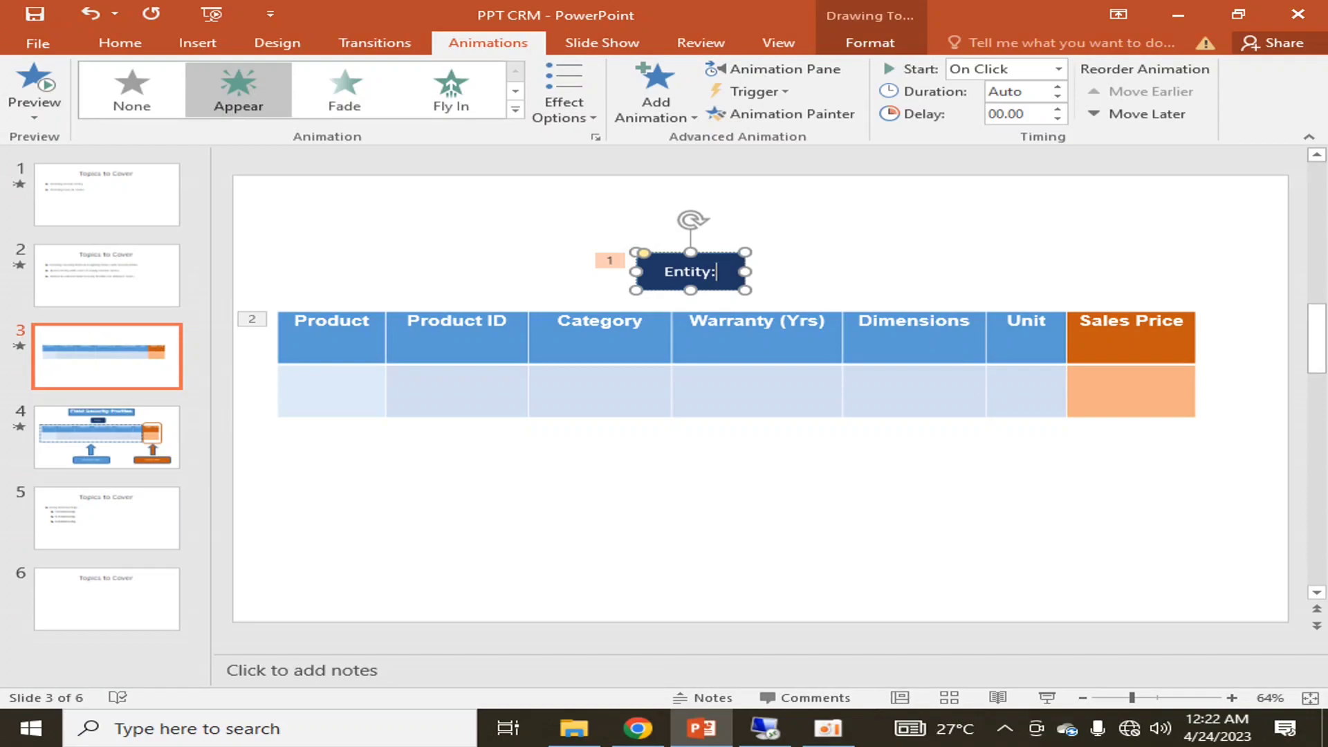
pyautogui.click(858, 287)
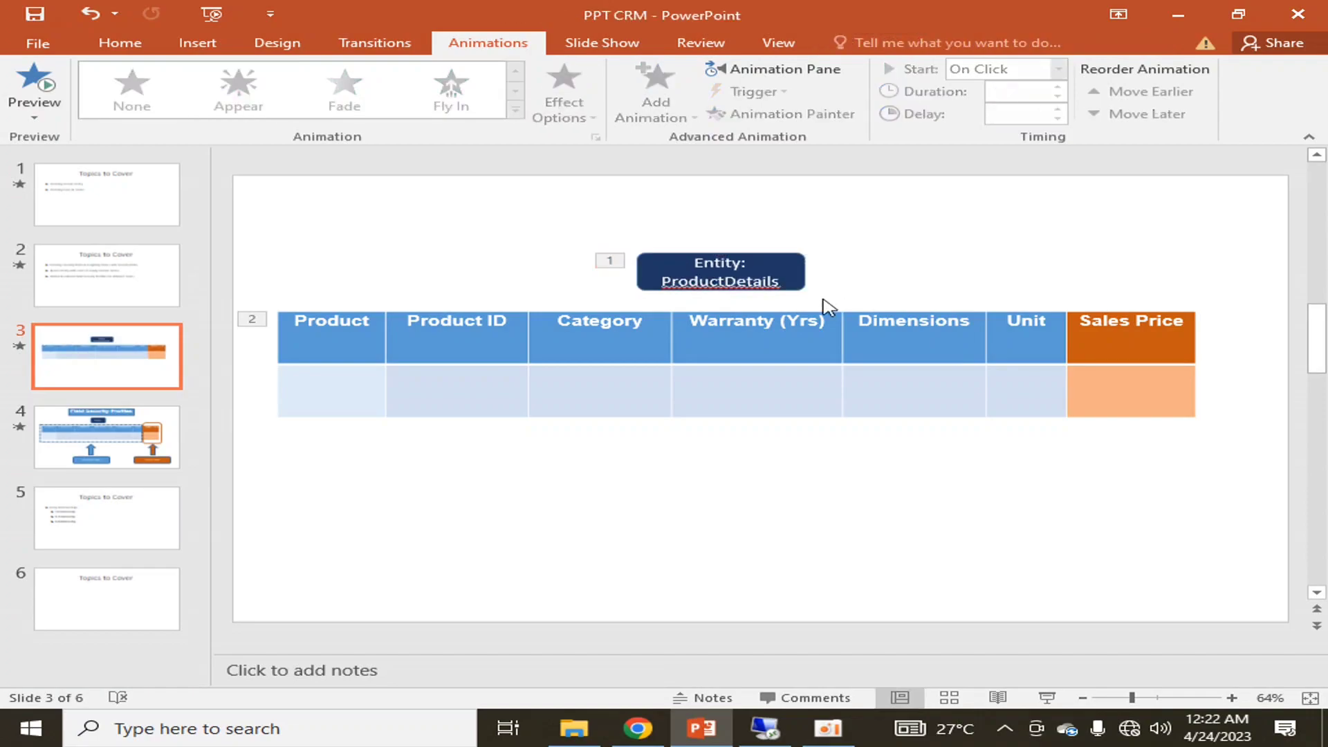
# Copy the word ProductDetails and return to the Dynamics 365 Display Name field
pyautogui.click(724, 281)
pyautogui.press('End')
pyautogui.hotkey('shift', 'Home')
pyautogui.hotkey('ctrl', 'c')
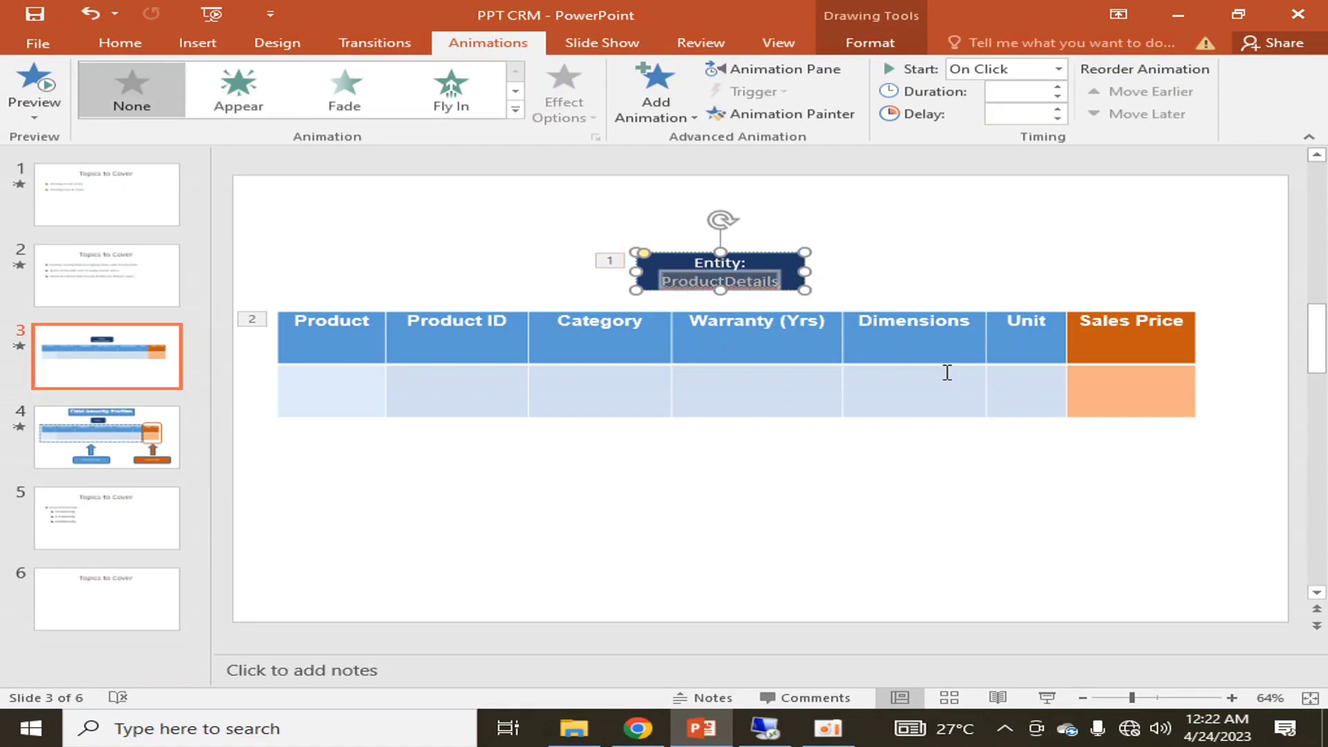
pyautogui.click(981, 506)
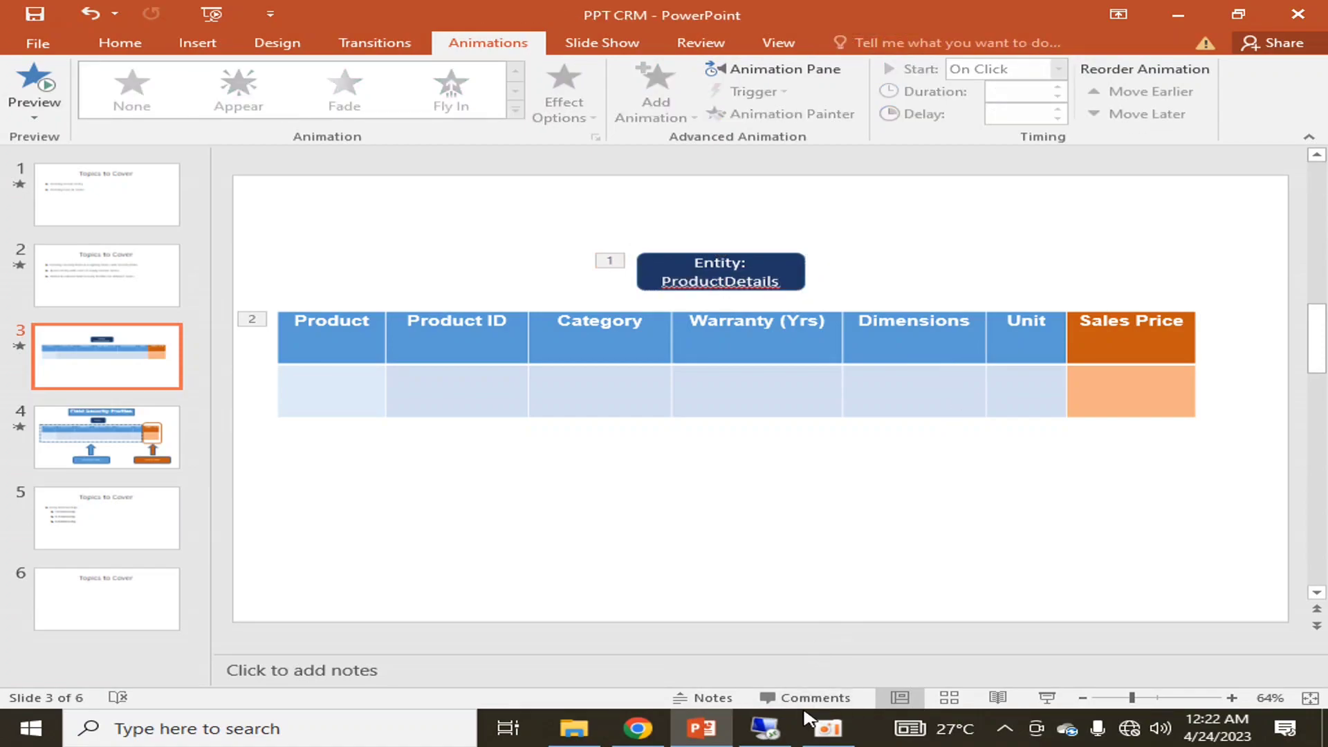
pyautogui.click(765, 728)
pyautogui.rightClick(468, 261)
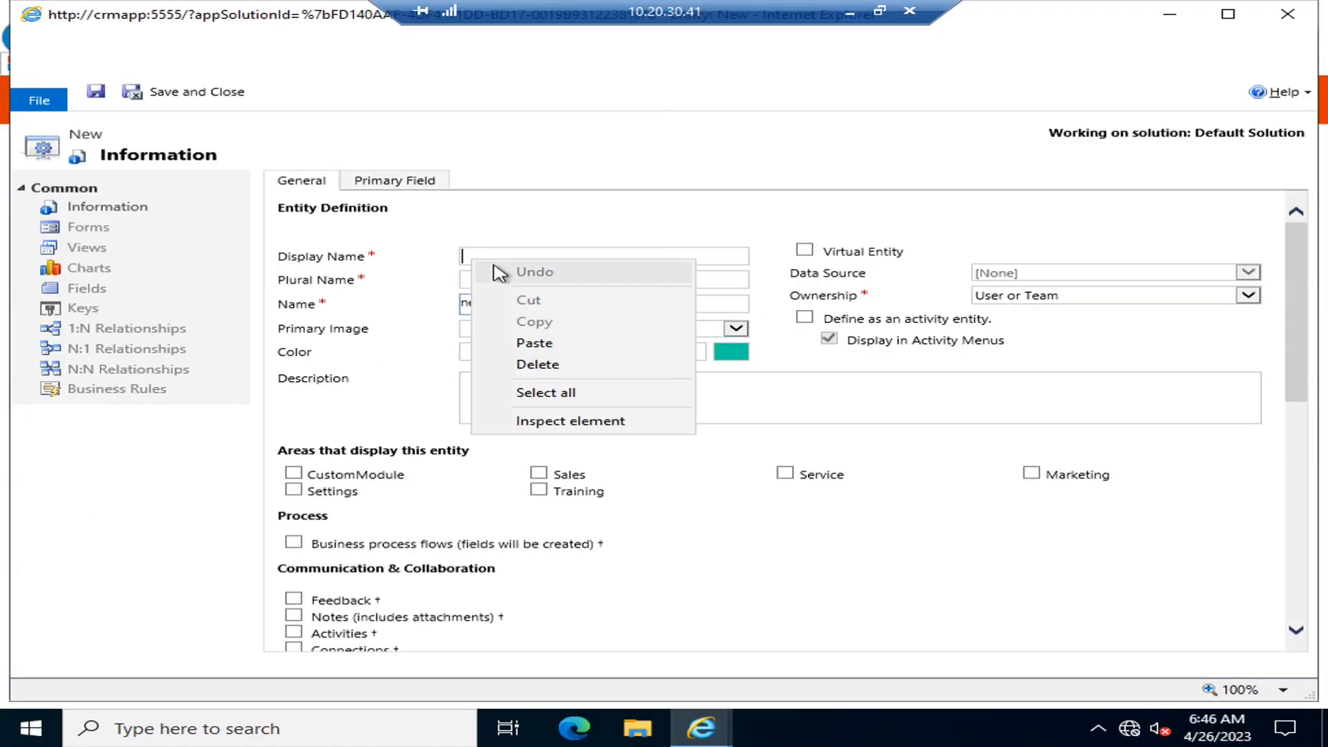
# Name the entity ProductDetail with plural ProductDetails, keeping User or Team ownership
pyautogui.click(532, 342)
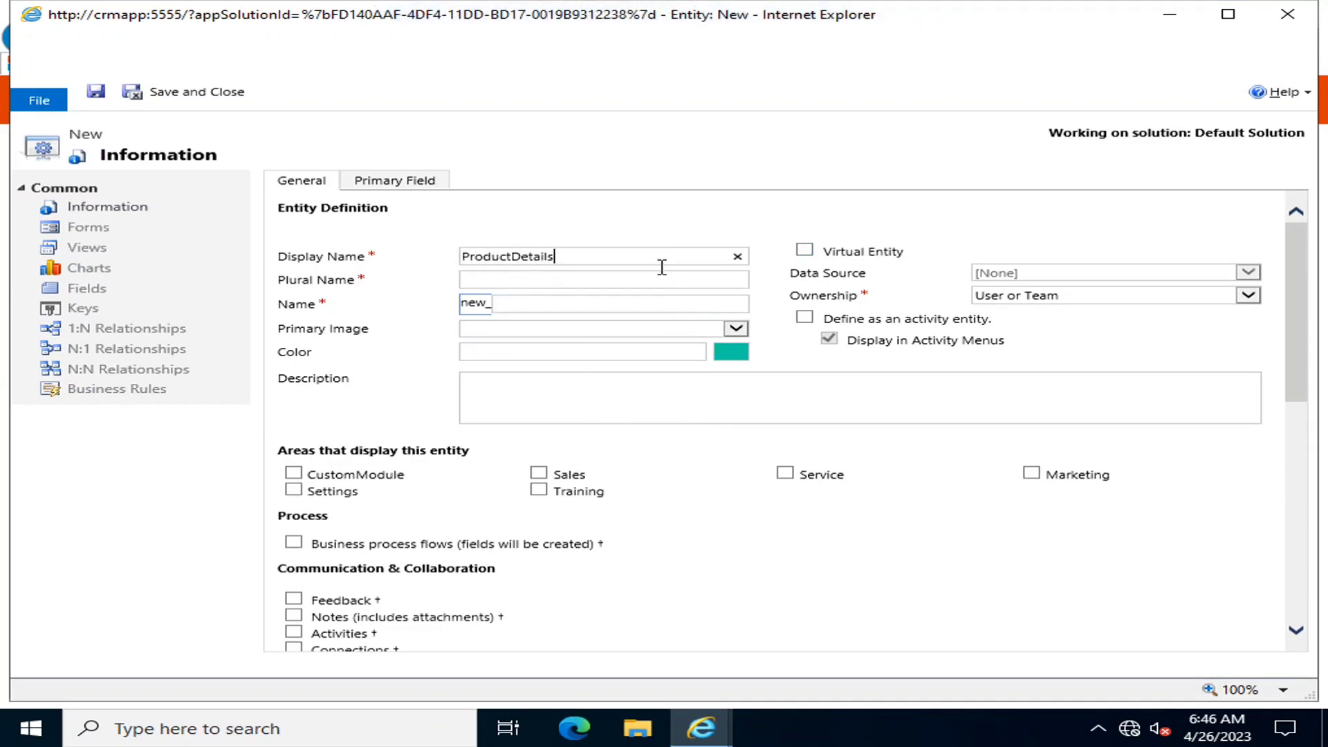
pyautogui.press('Tab')
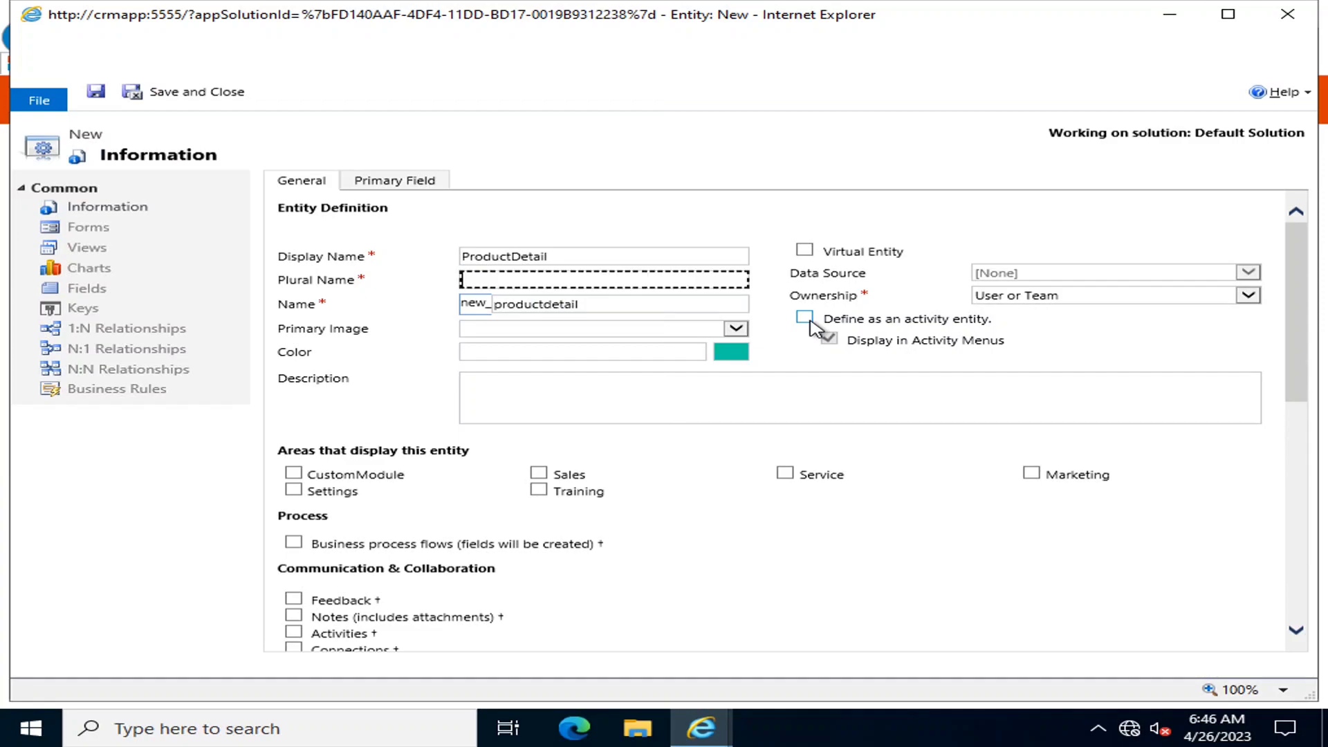
pyautogui.write('ProductDetails')
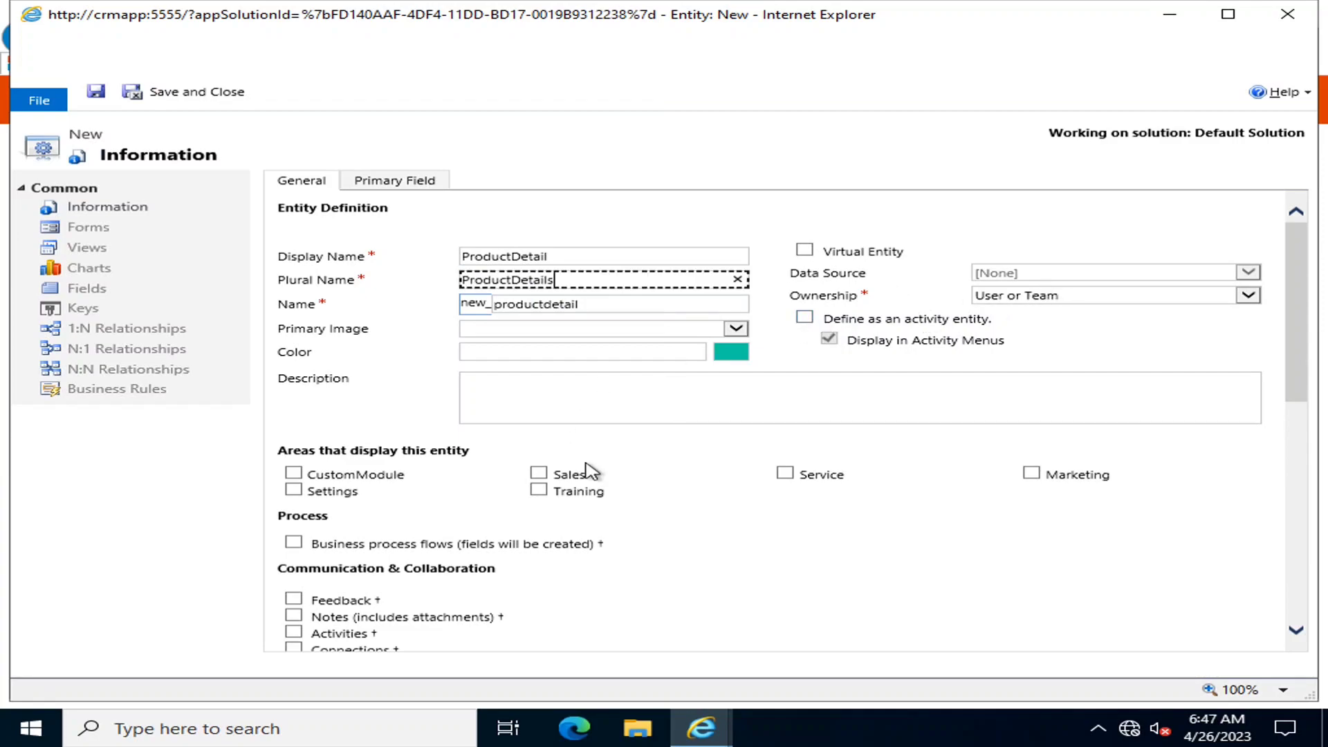
pyautogui.click(1114, 297)
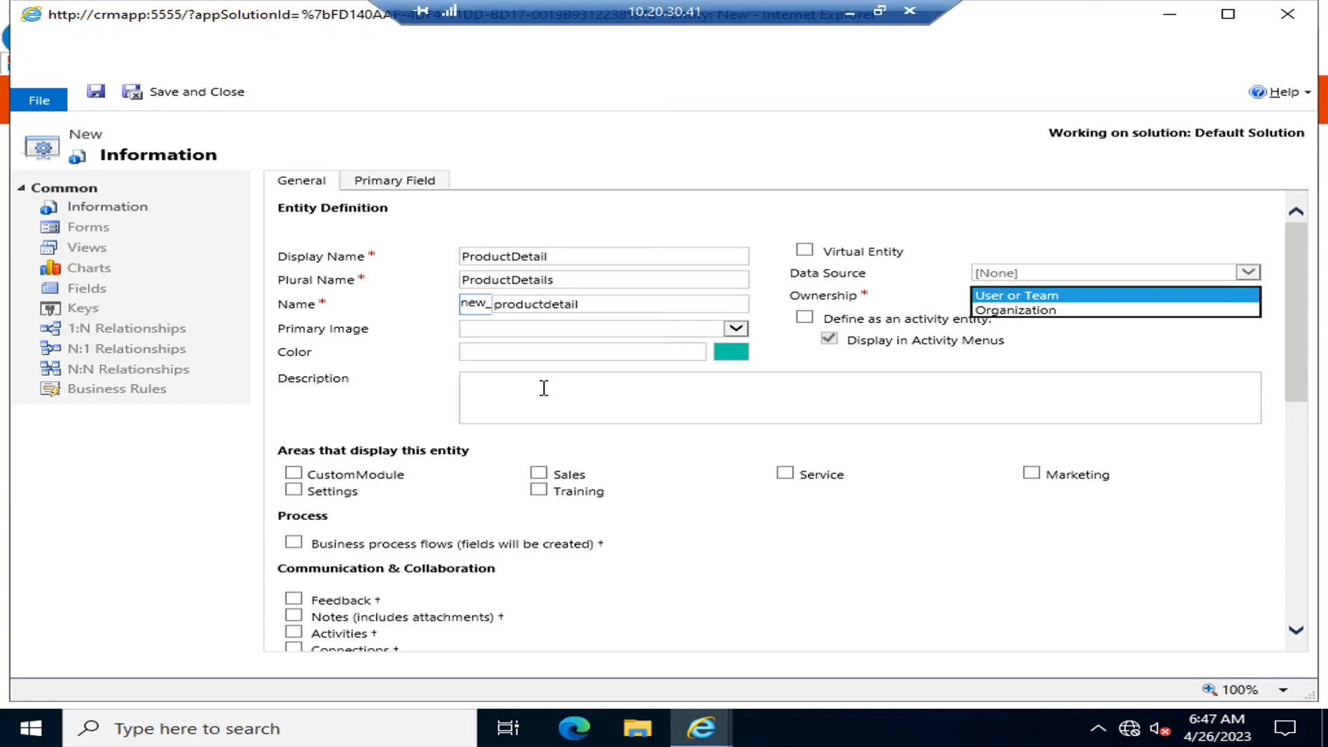
pyautogui.click(537, 337)
pyautogui.click(880, 379)
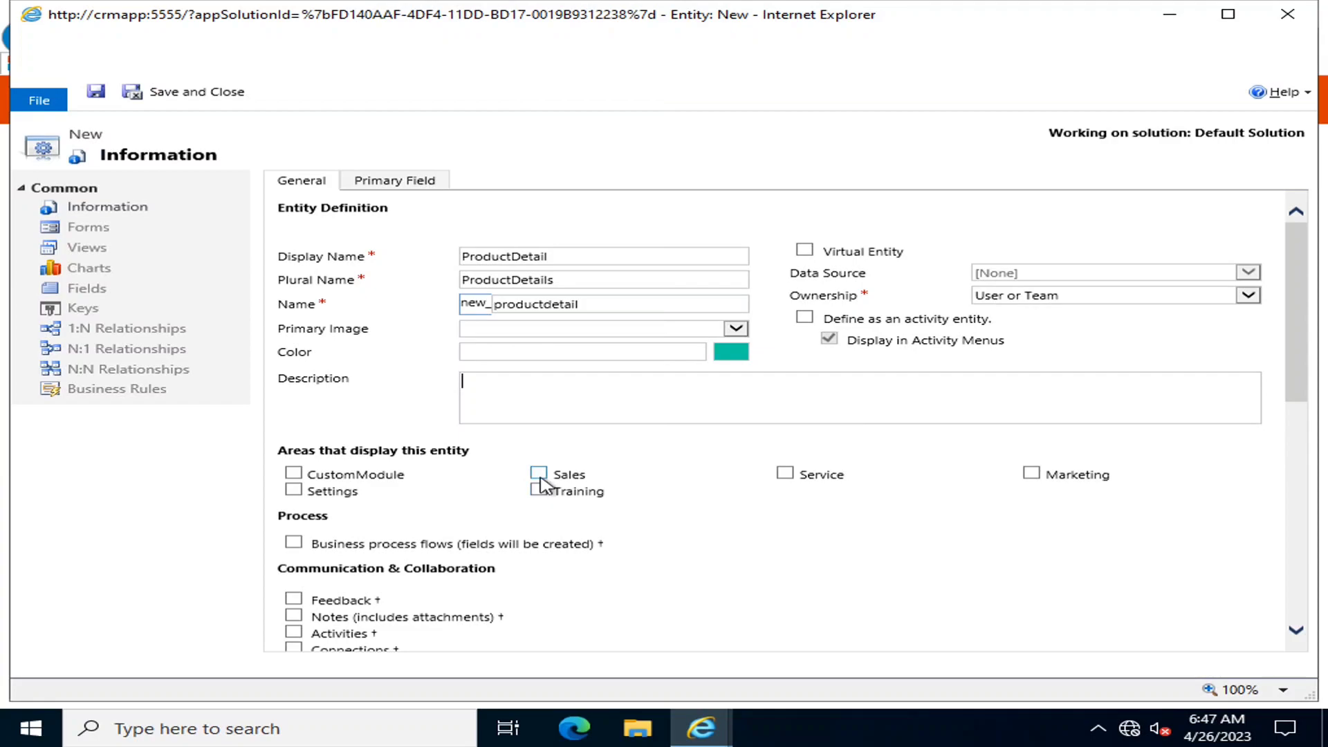
# Show the entity in the CustomModule area and save it
pyautogui.scroll(-1, 712, 539)
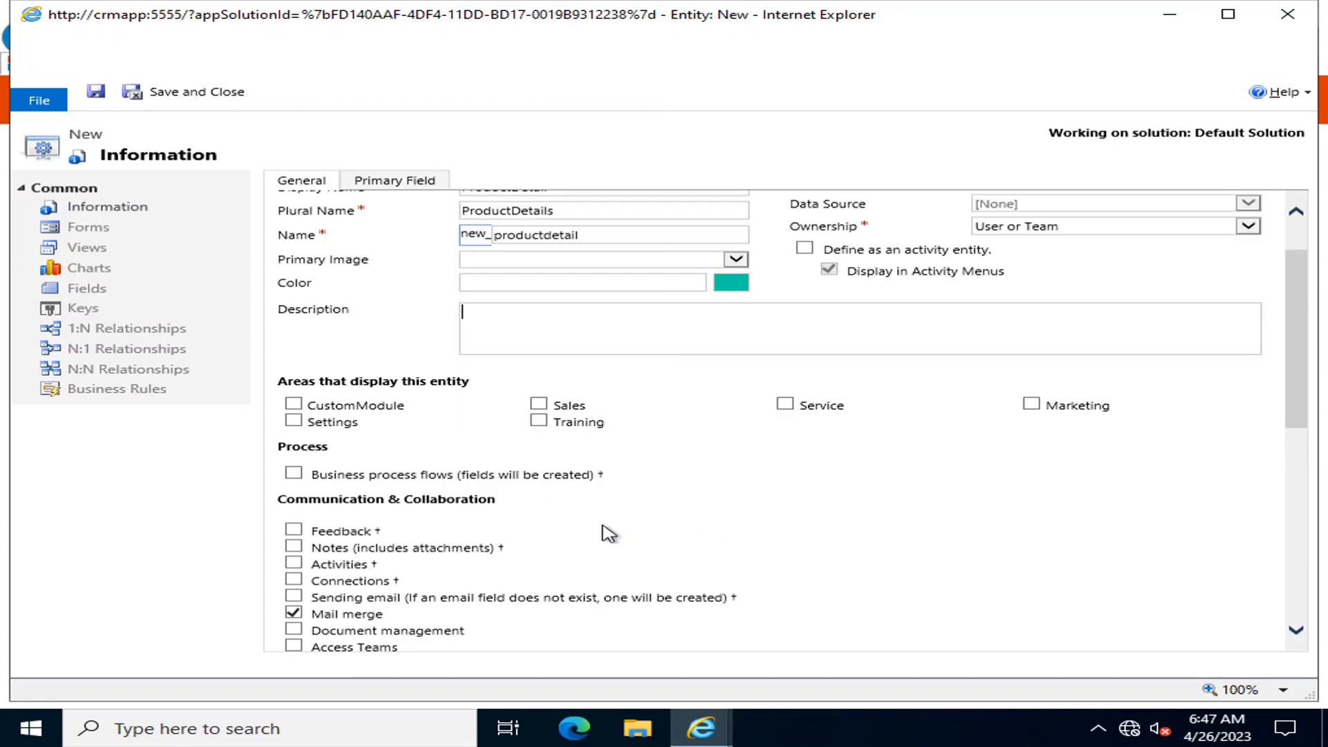
pyautogui.click(294, 405)
pyautogui.scroll(-3, 602, 474)
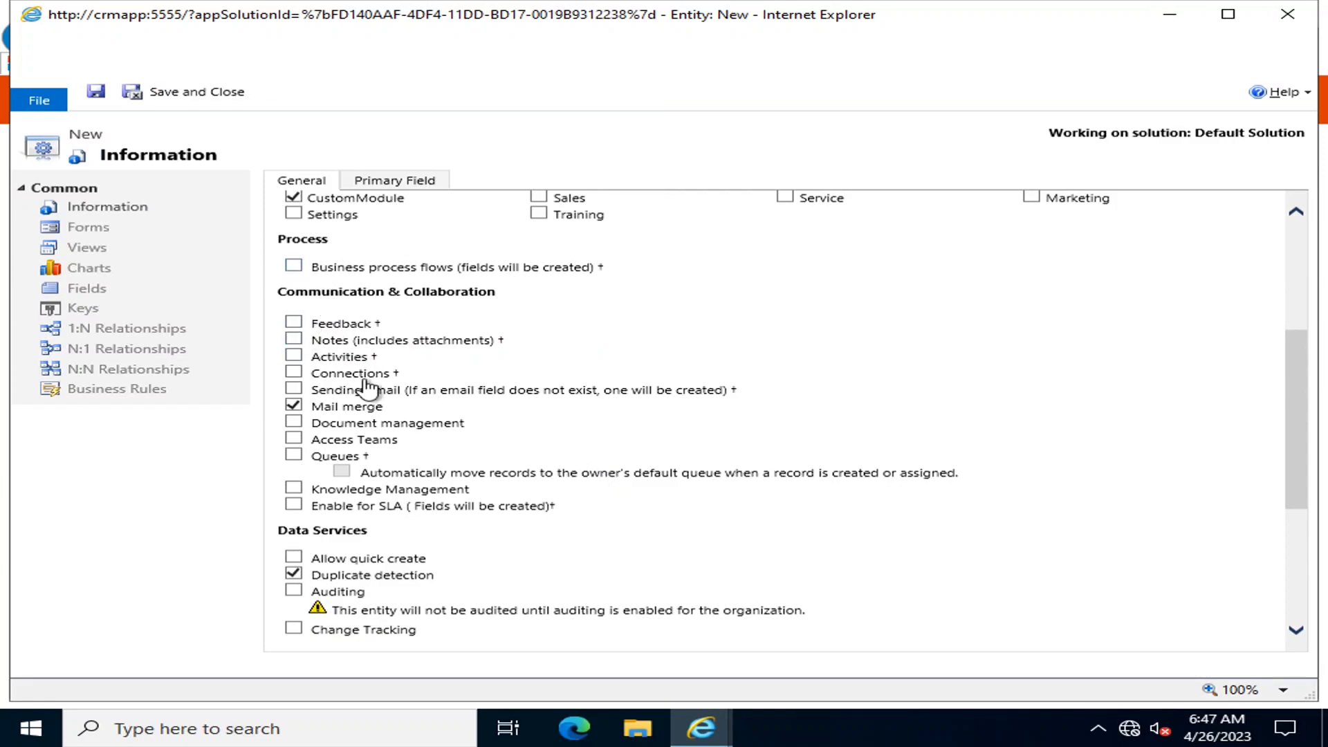
pyautogui.scroll(-4, 434, 454)
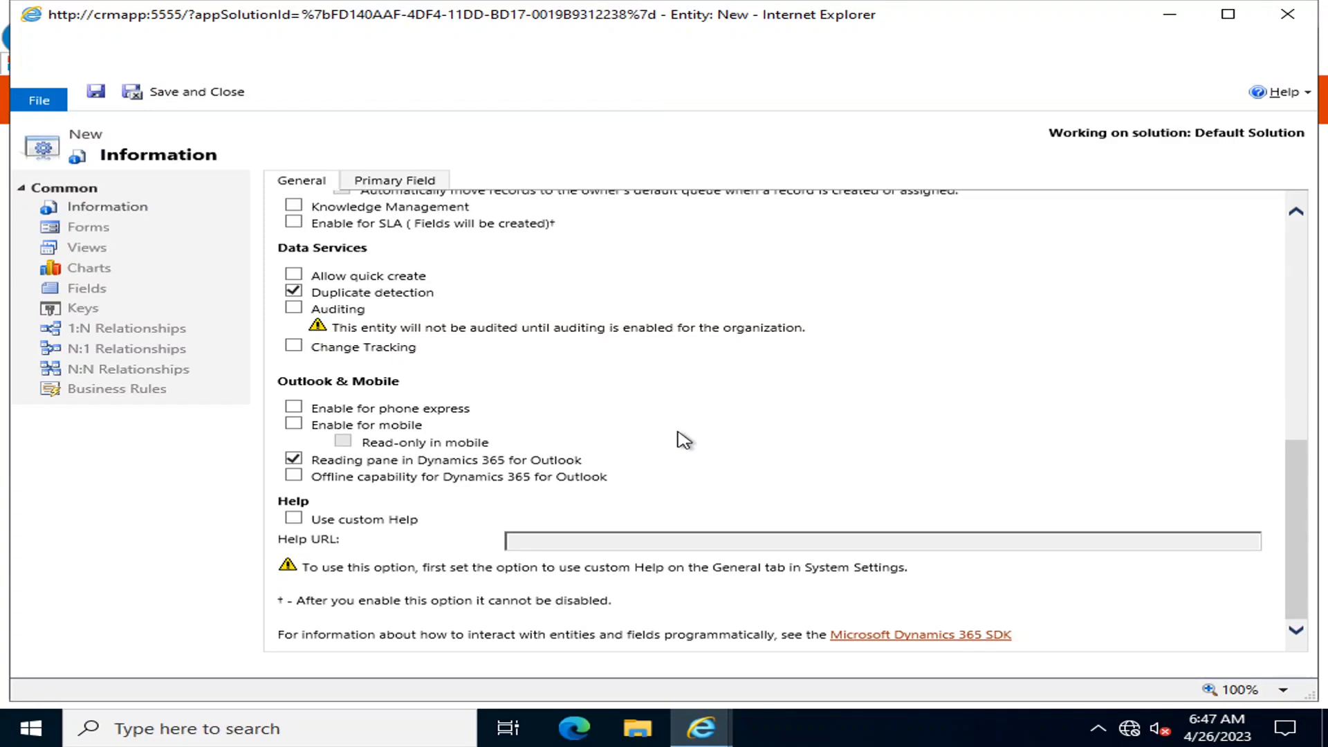
pyautogui.scroll(6, 930, 536)
pyautogui.scroll(1, 930, 537)
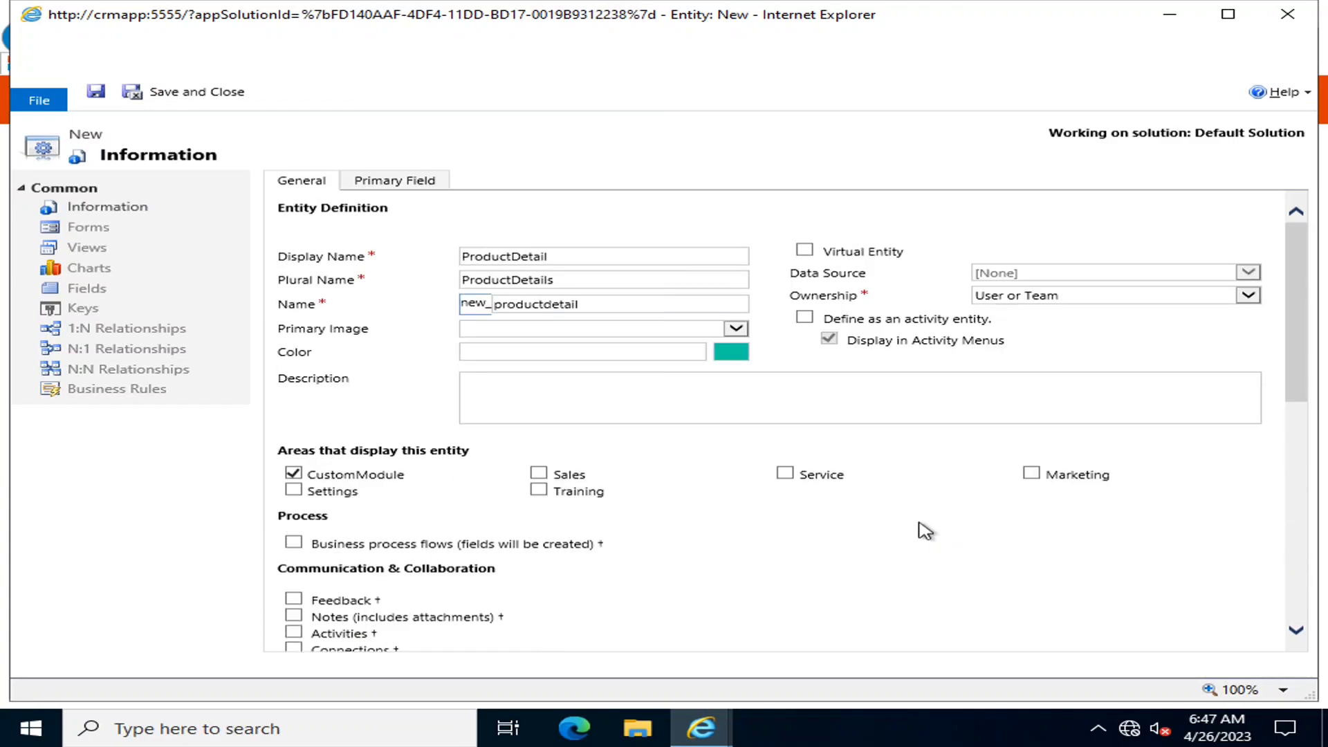
pyautogui.click(97, 92)
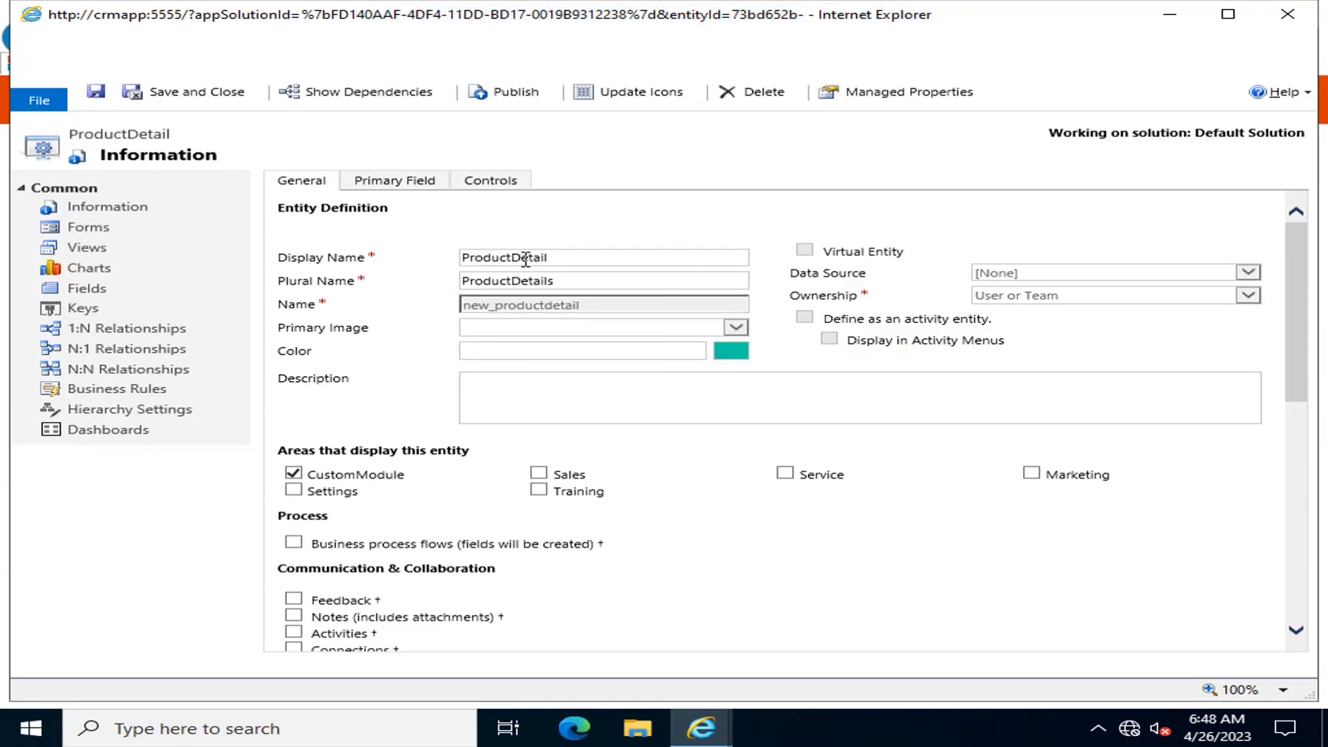
# Open ProductDetail's Fields list, showing its 19 fields including new_name and new_productdetailid
pyautogui.click(420, 184)
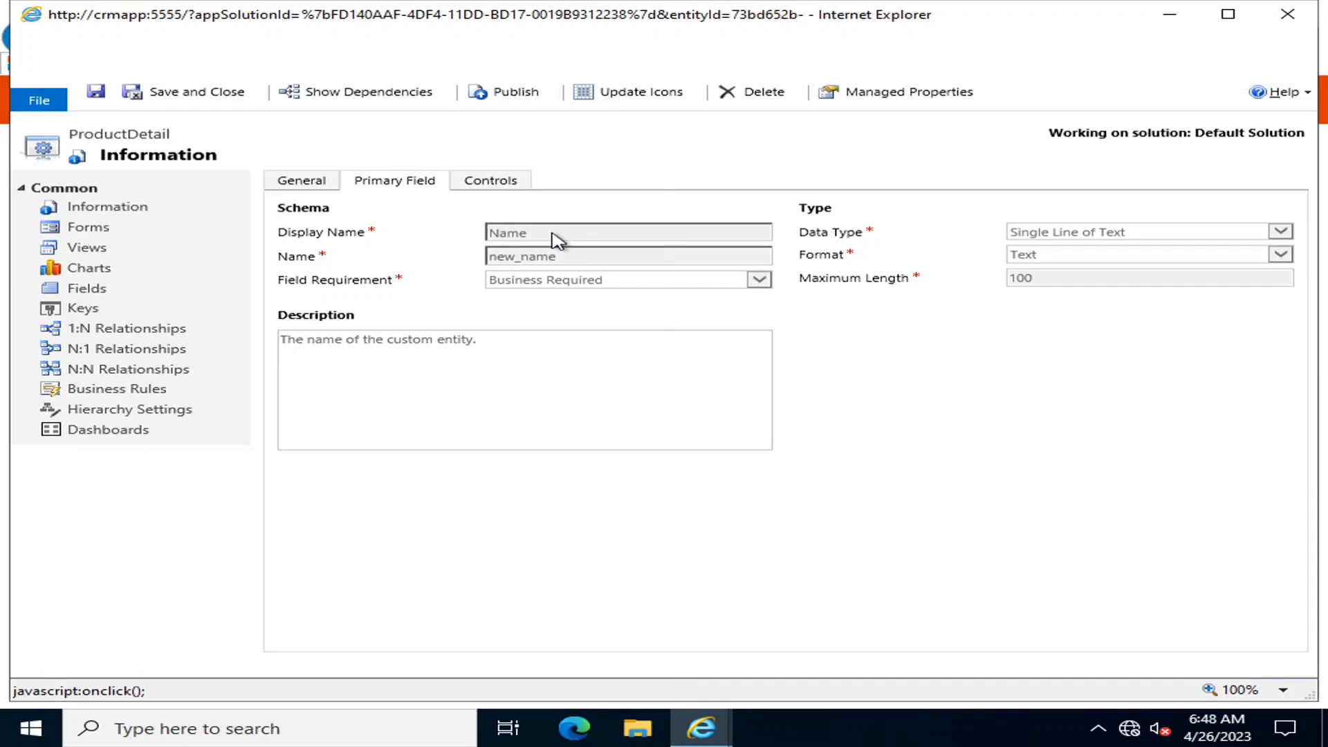
pyautogui.click(118, 295)
pyautogui.scroll(-5, 647, 382)
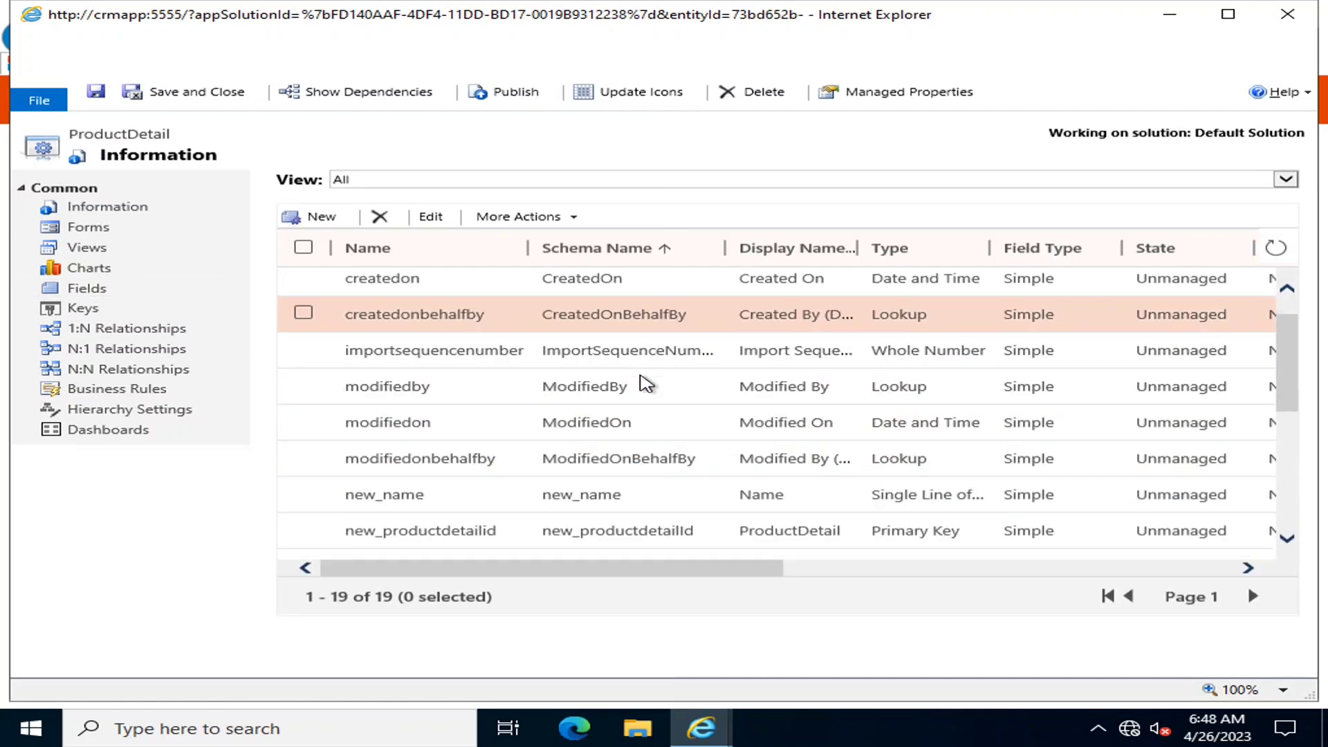
# Scroll through the existing ProductDetail fields and start a new field
pyautogui.scroll(5, 646, 382)
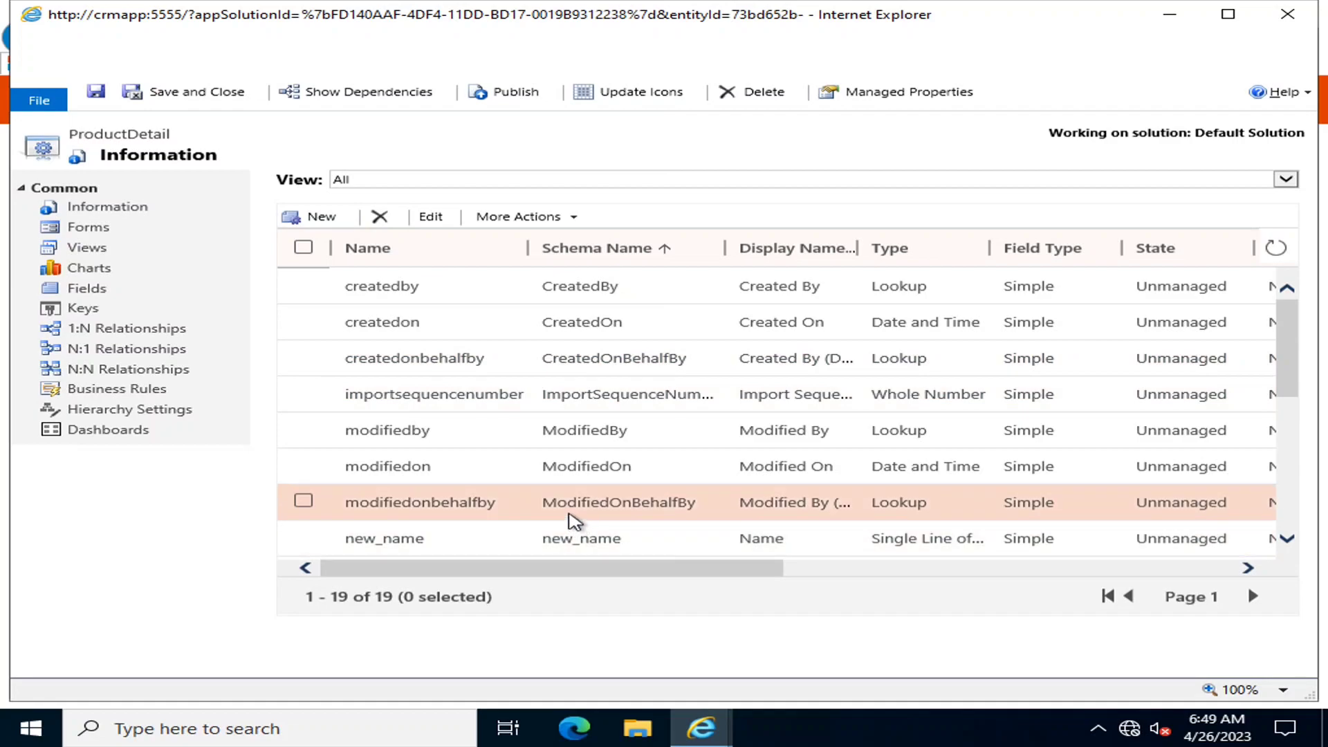
pyautogui.scroll(-6, 505, 501)
pyautogui.scroll(6, 505, 501)
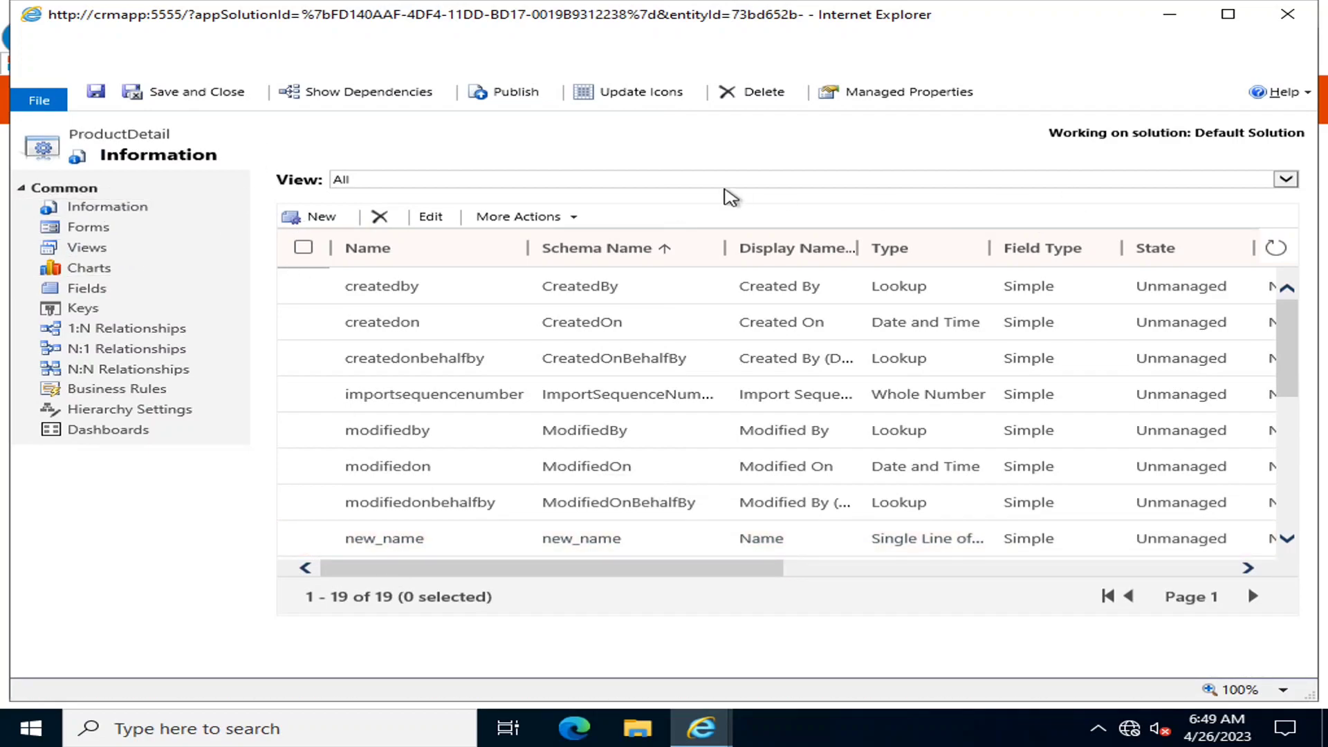
pyautogui.click(317, 220)
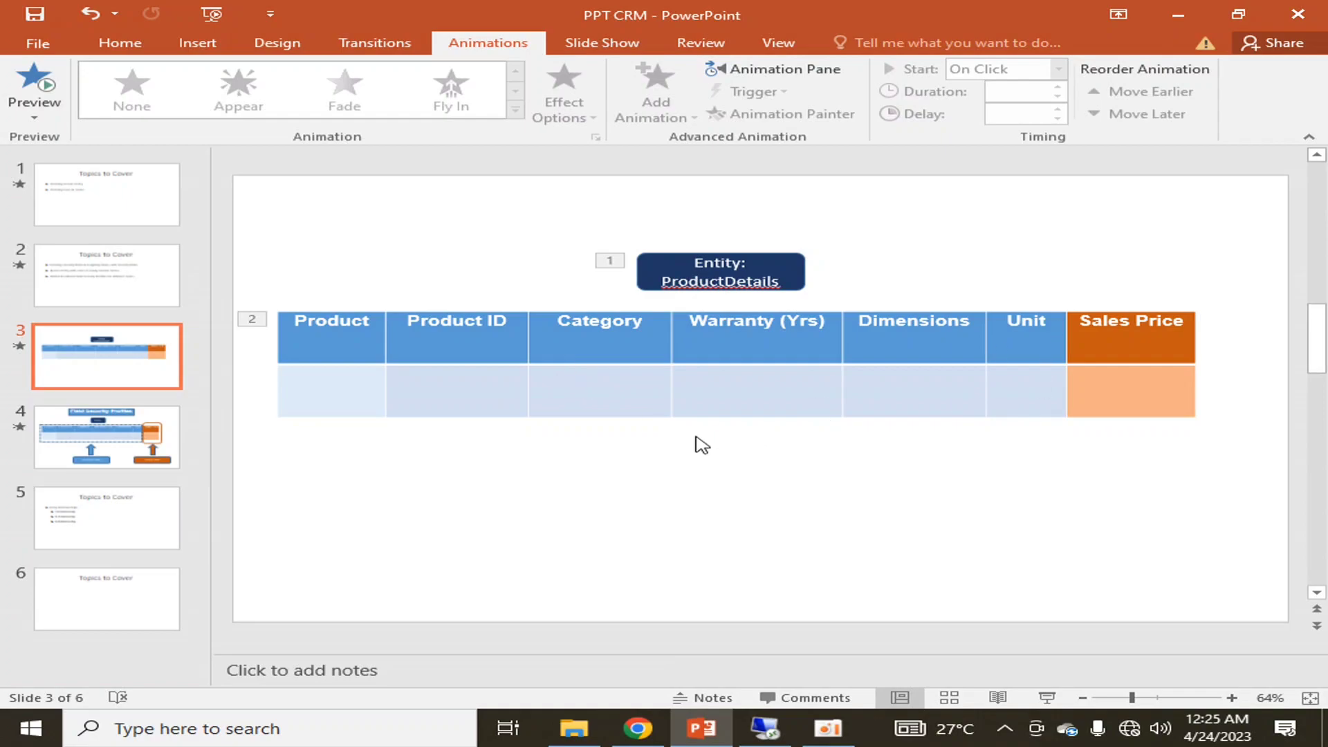
# Select the Product column header in slide 3's planned-columns table
pyautogui.doubleClick(315, 329)
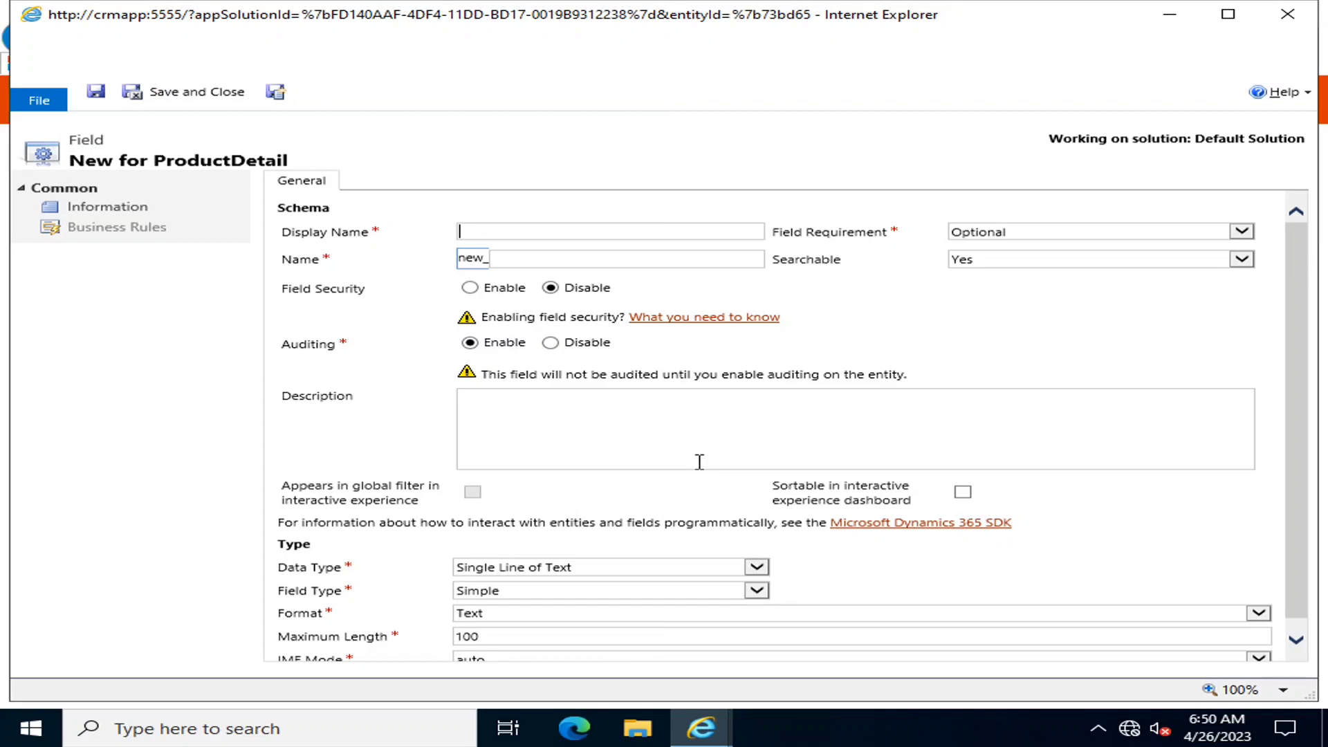
# Make the ProductID field Business Required and not searchable
pyautogui.moveTo(701, 728)
pyautogui.moveTo(941, 640)
pyautogui.click(1054, 261)
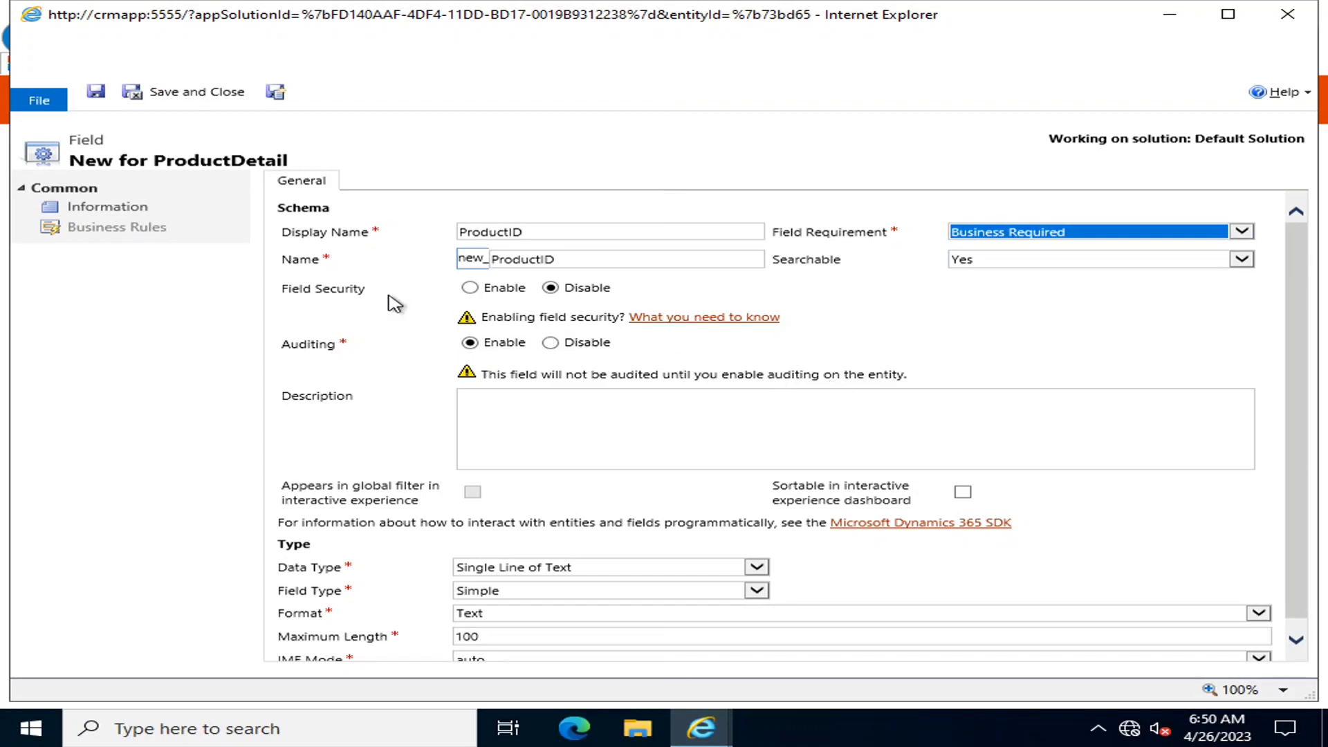
pyautogui.click(1022, 259)
pyautogui.click(1018, 275)
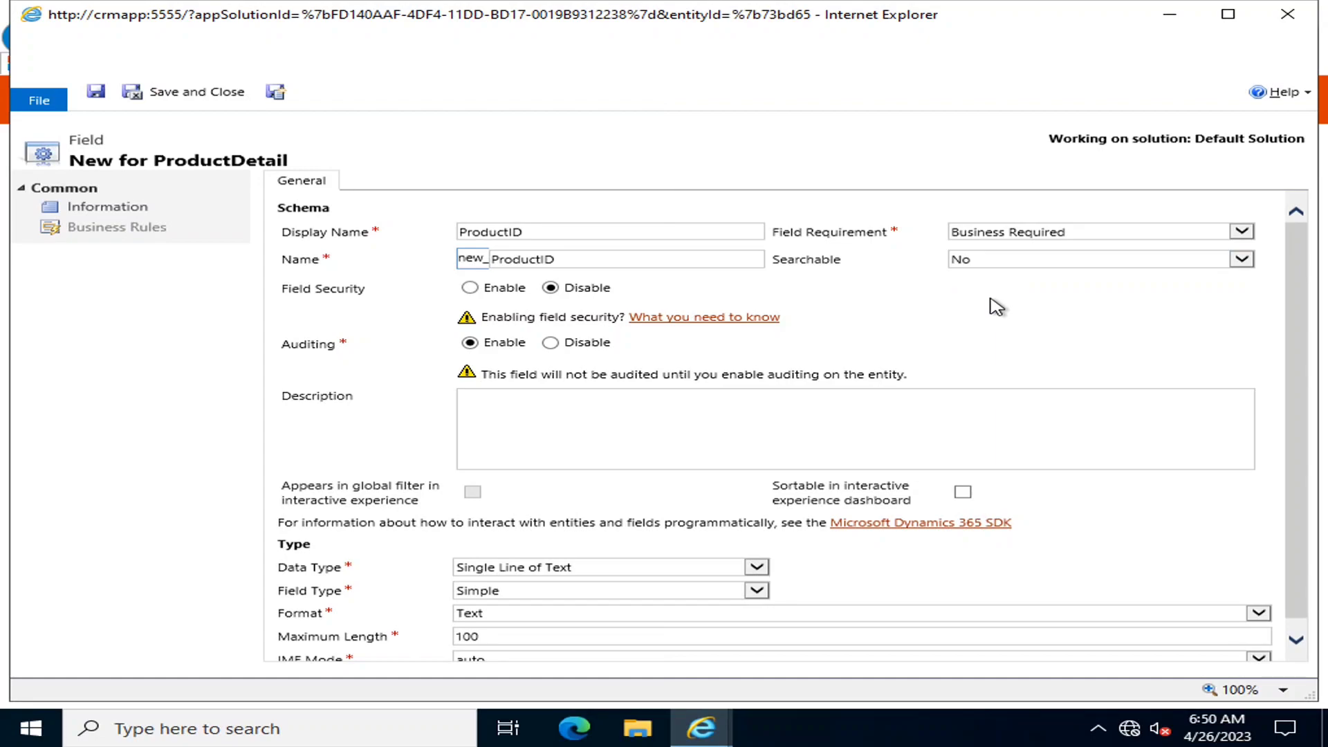
pyautogui.click(985, 261)
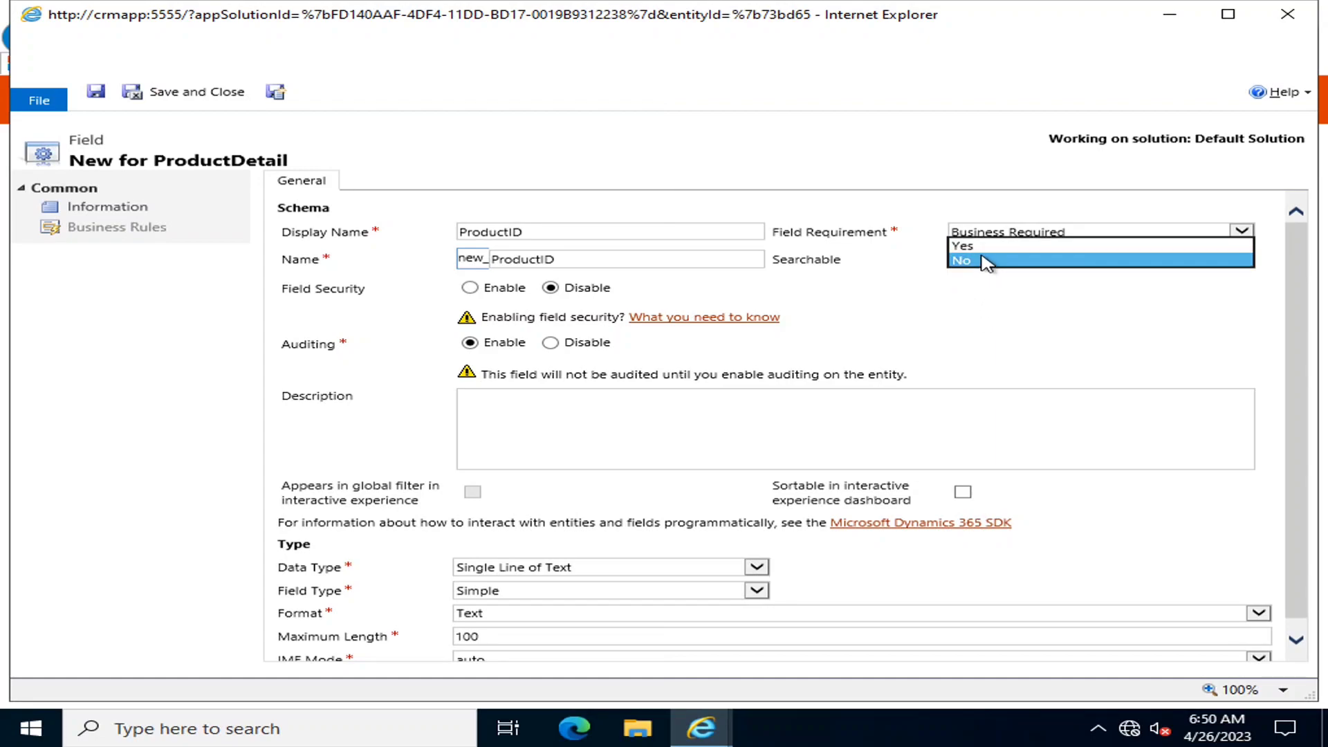
pyautogui.click(977, 309)
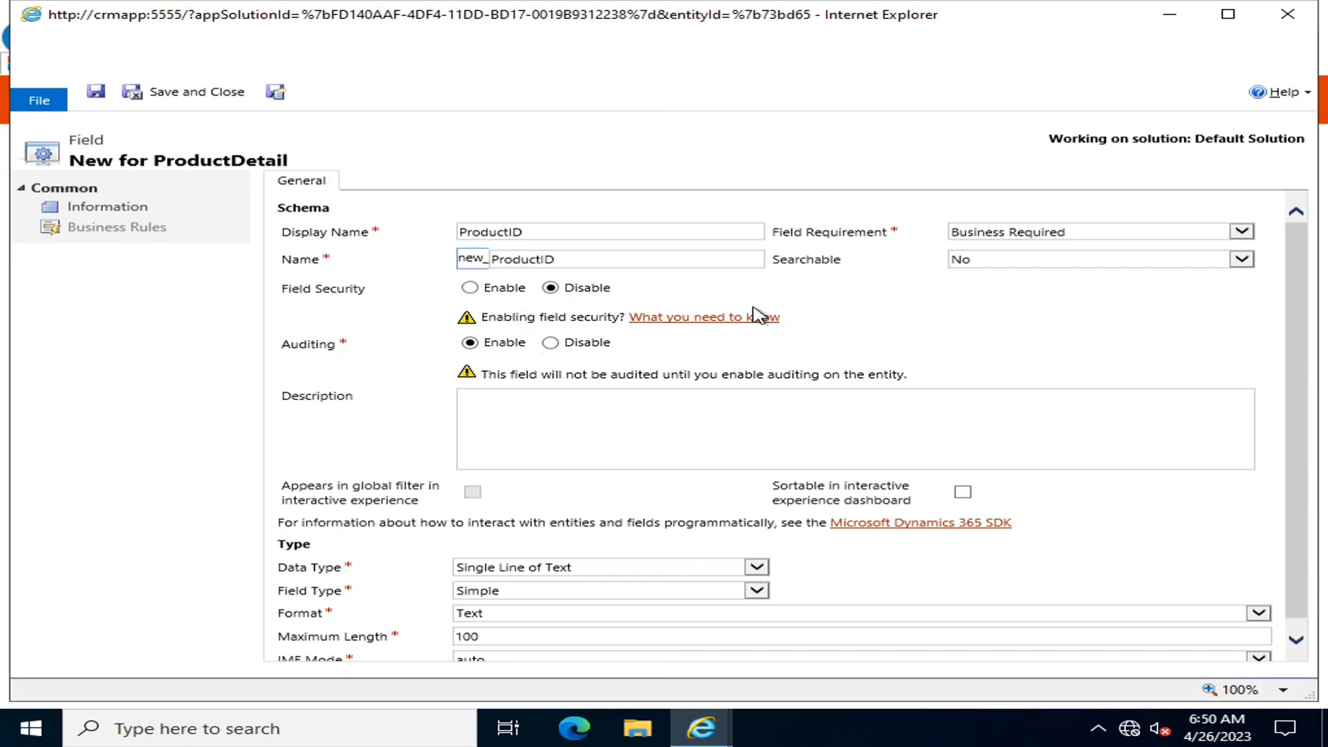
# Add a description, keep Single Line of Text, Simple, Text format and auto IME, then save
pyautogui.scroll(-1, 759, 316)
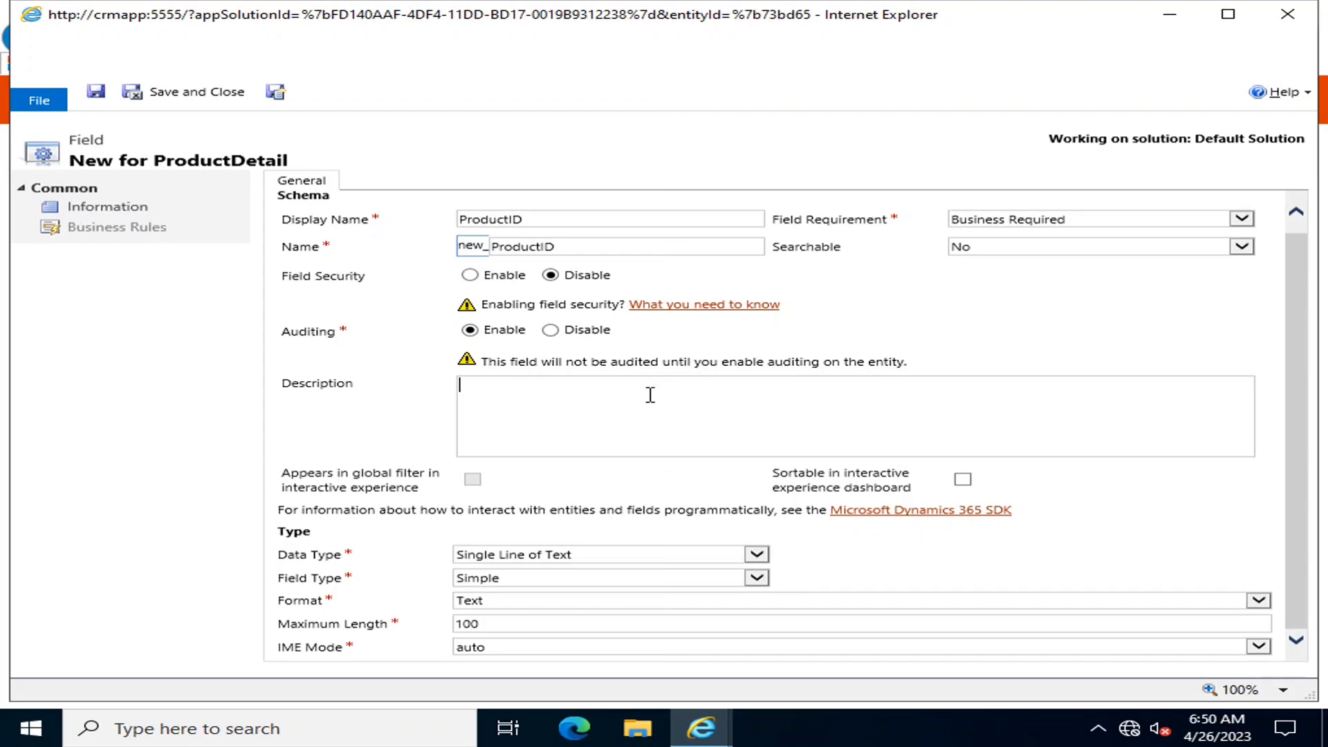
pyautogui.write('ProductDetails')
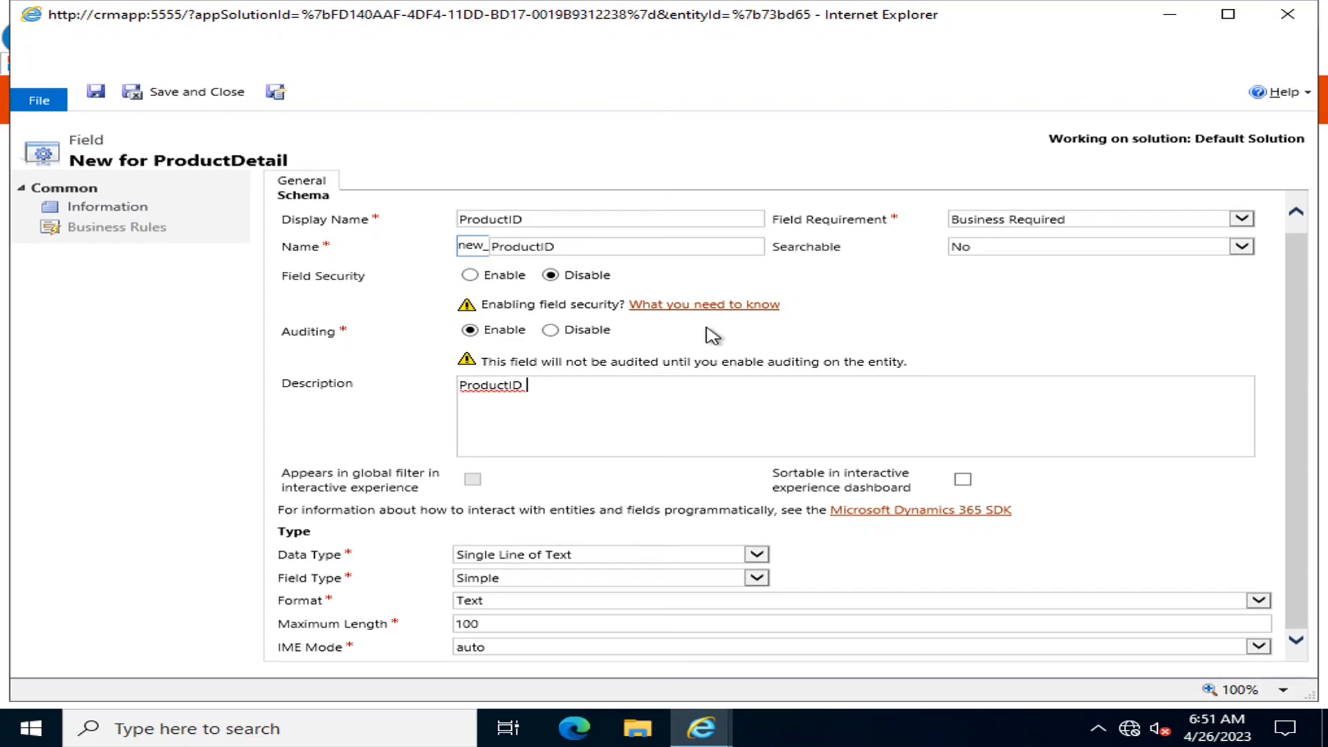
pyautogui.click(626, 555)
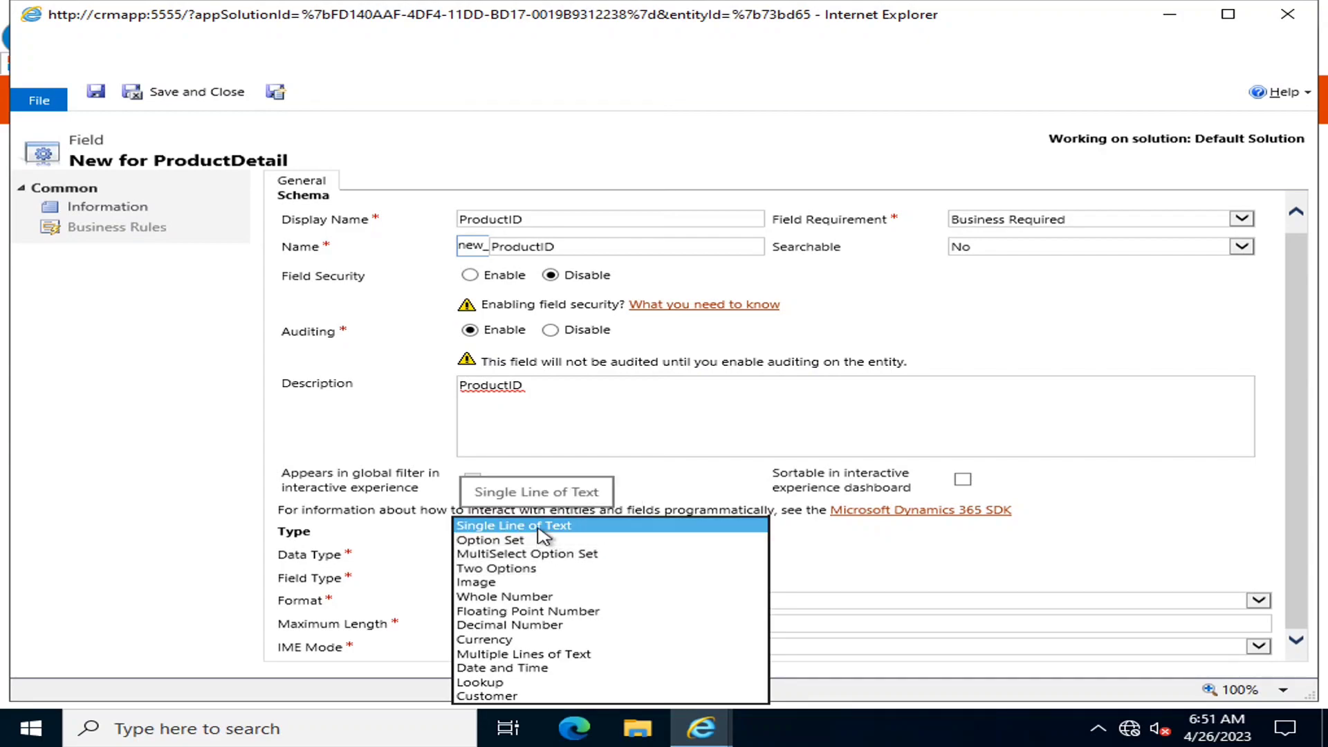
pyautogui.click(696, 405)
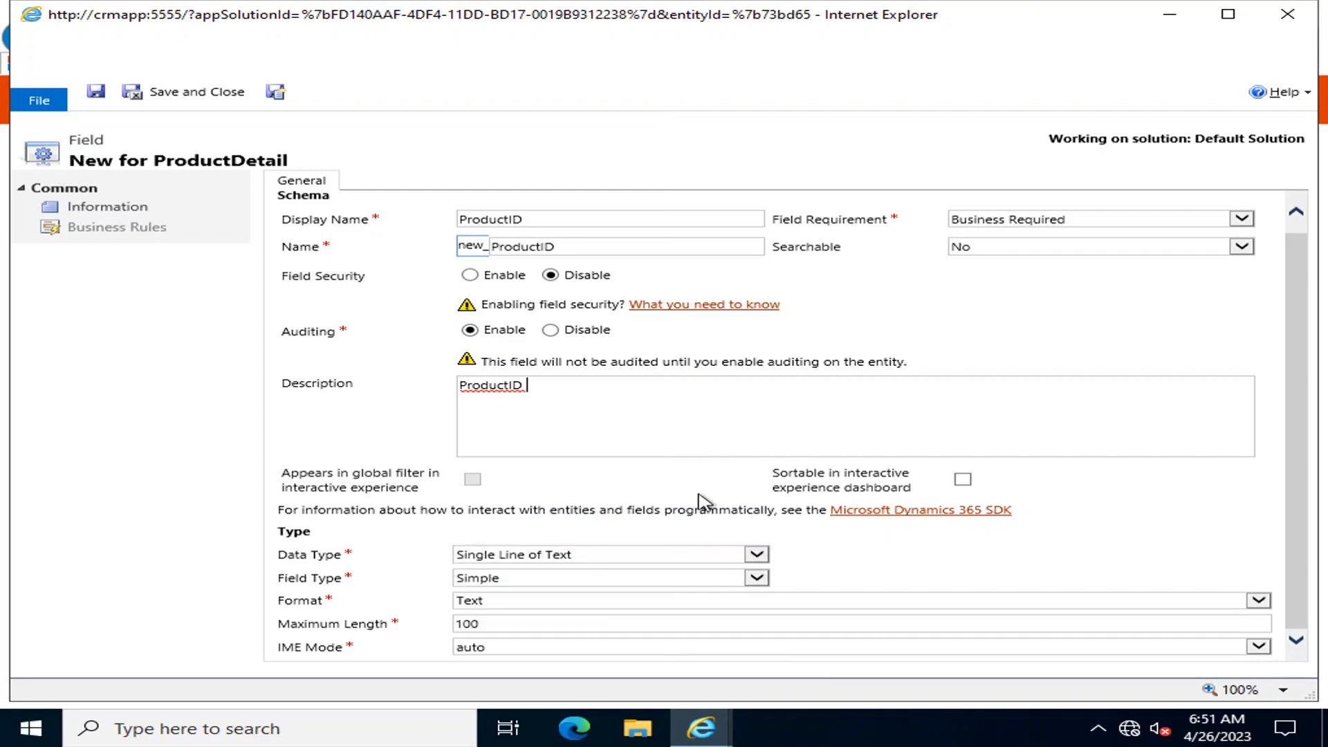
pyautogui.click(660, 583)
pyautogui.click(658, 580)
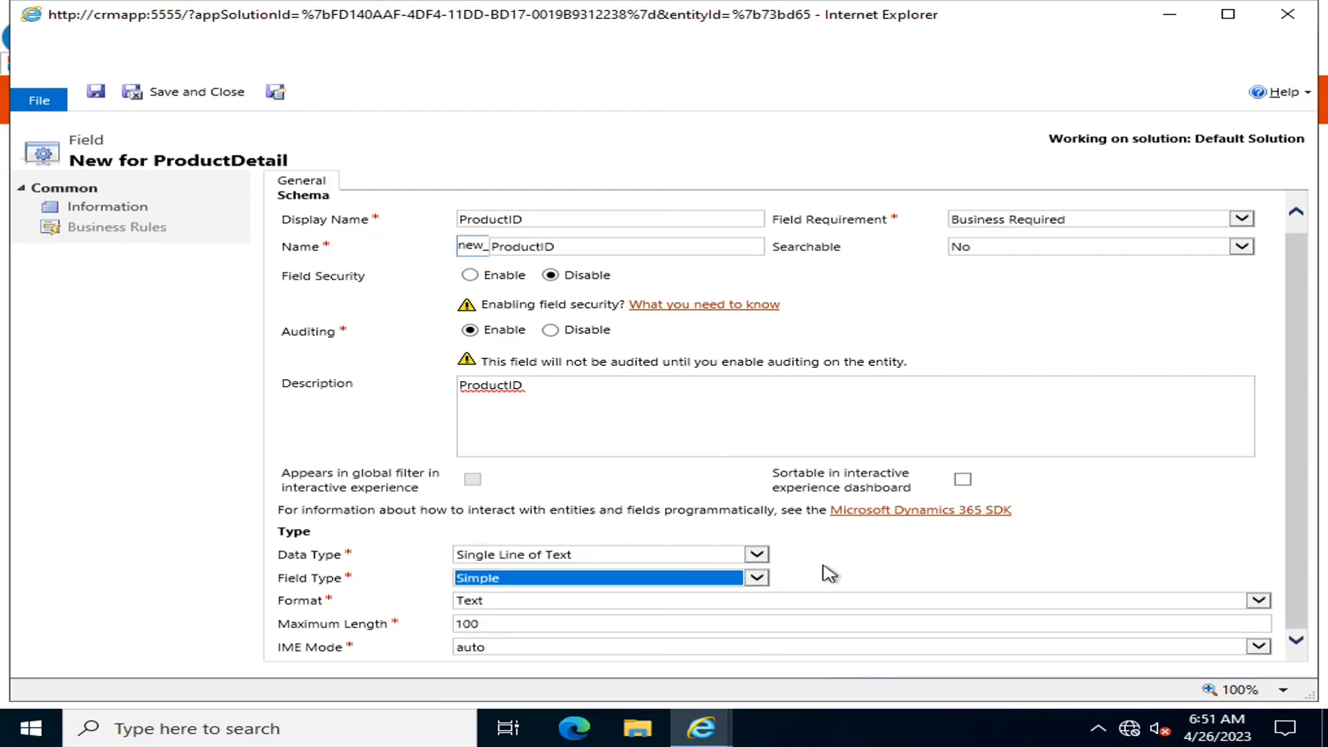
pyautogui.click(510, 603)
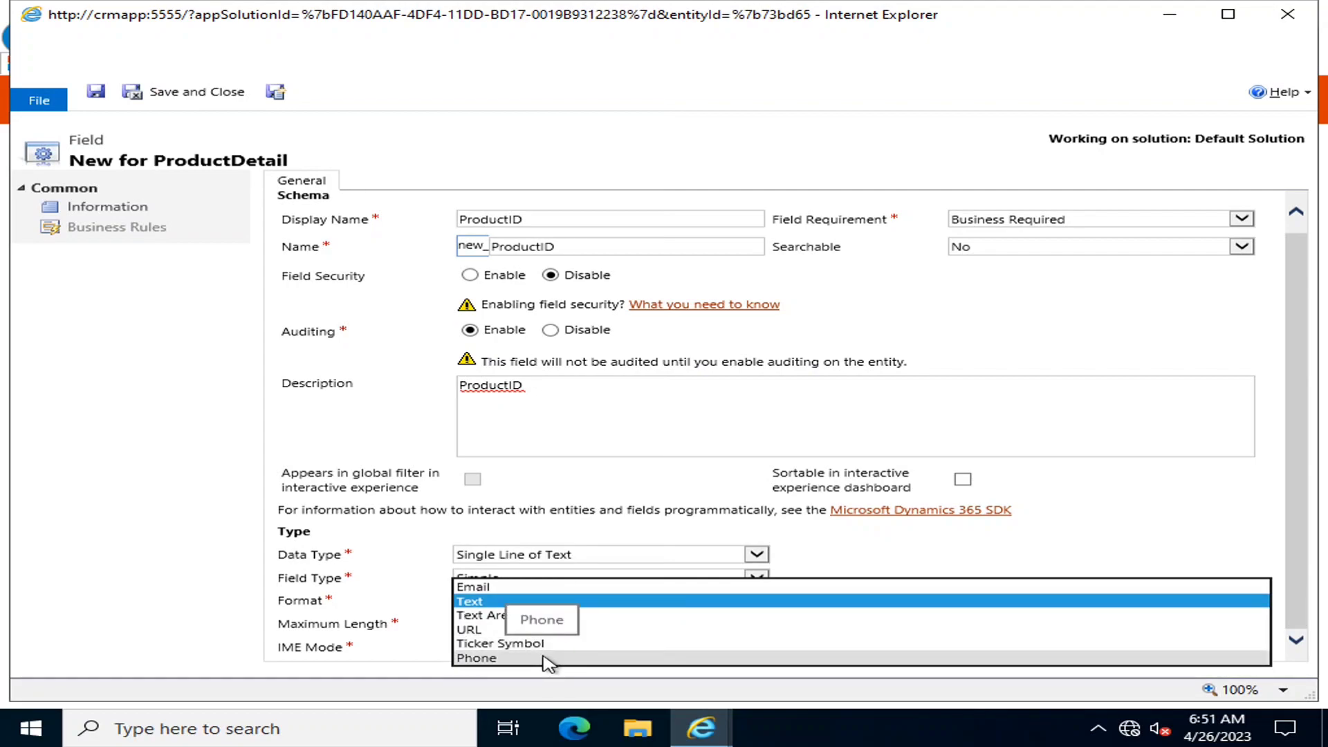
pyautogui.click(994, 549)
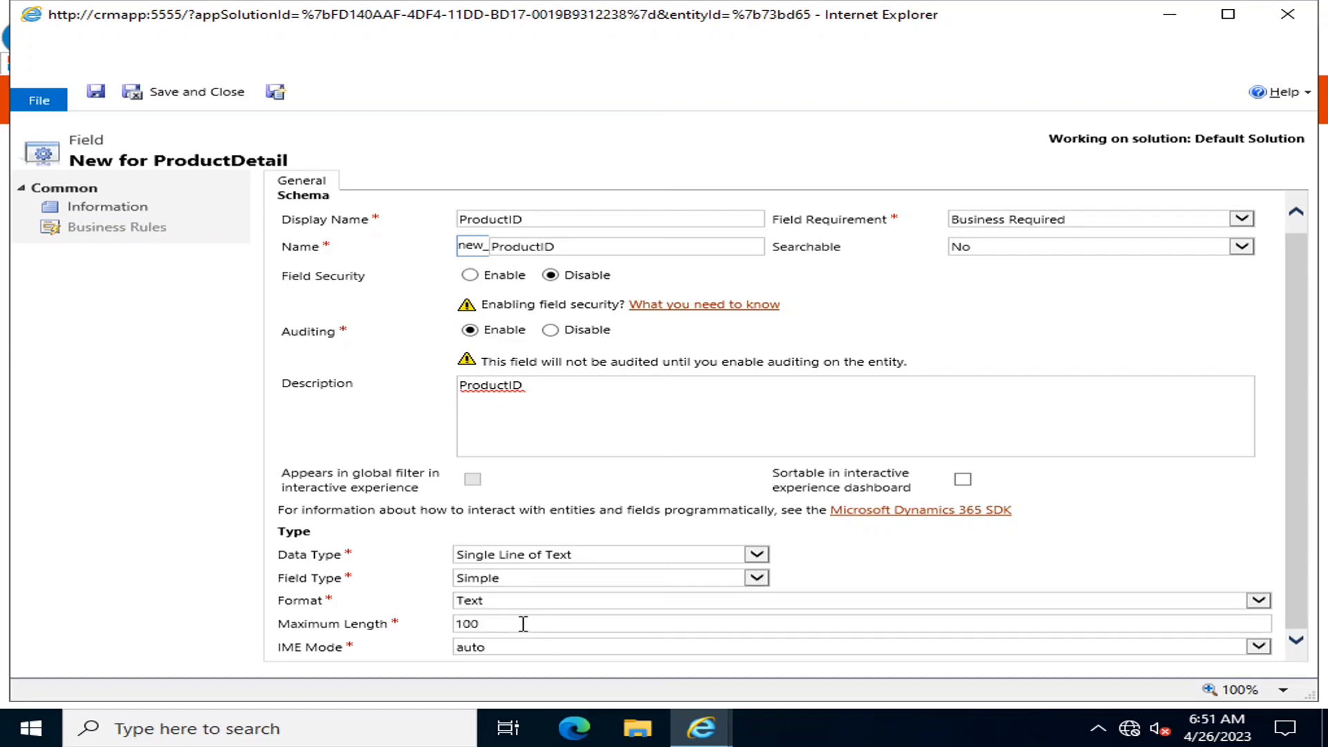
pyautogui.click(528, 649)
pyautogui.click(528, 649)
pyautogui.scroll(1, 588, 615)
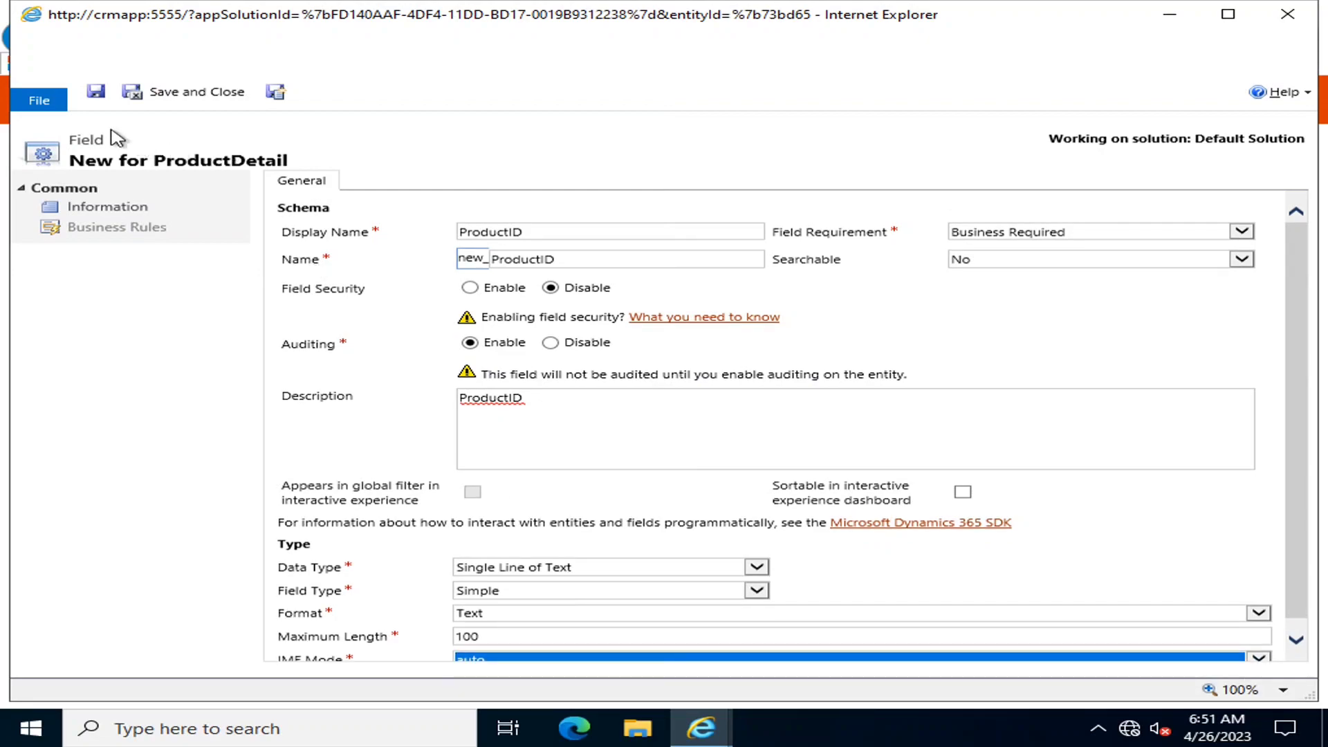
pyautogui.click(95, 92)
# Filter the field list to Custom fields showing ProductID, then start another new field
pyautogui.click(980, 184)
pyautogui.click(353, 193)
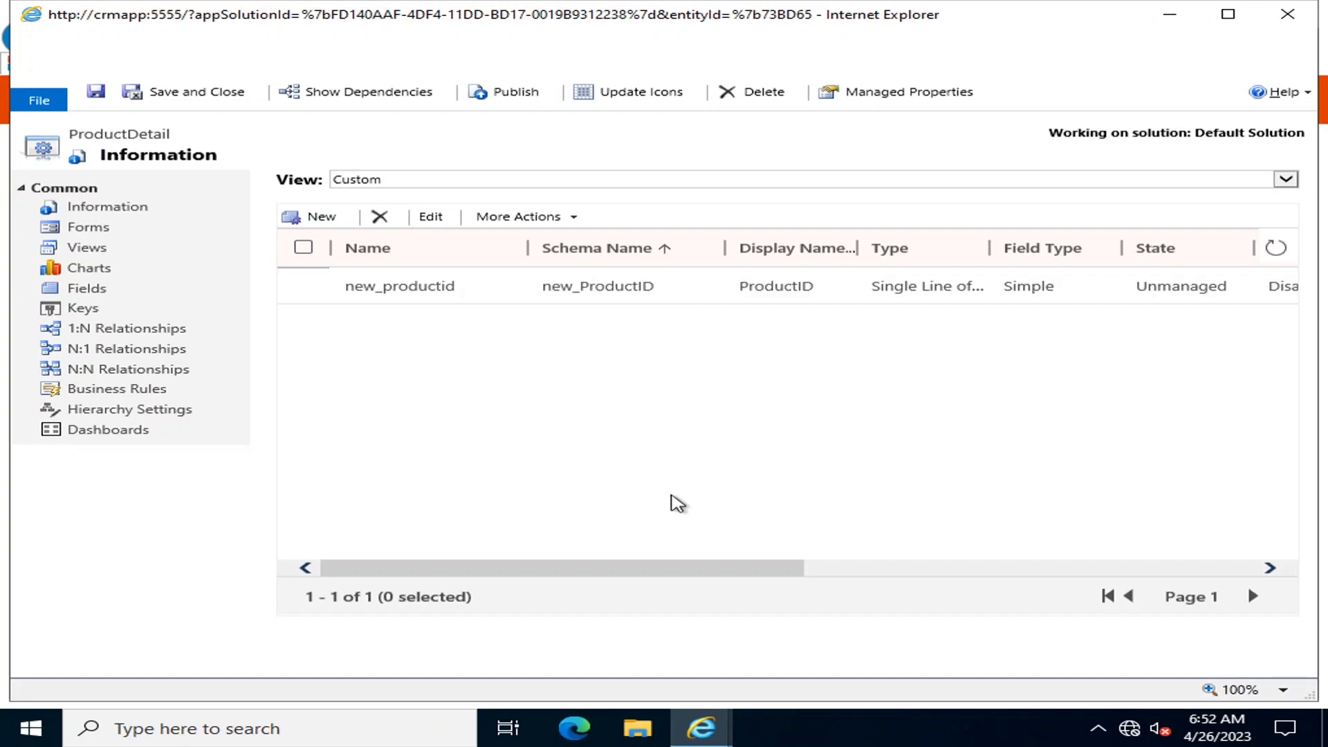
pyautogui.moveTo(667, 7)
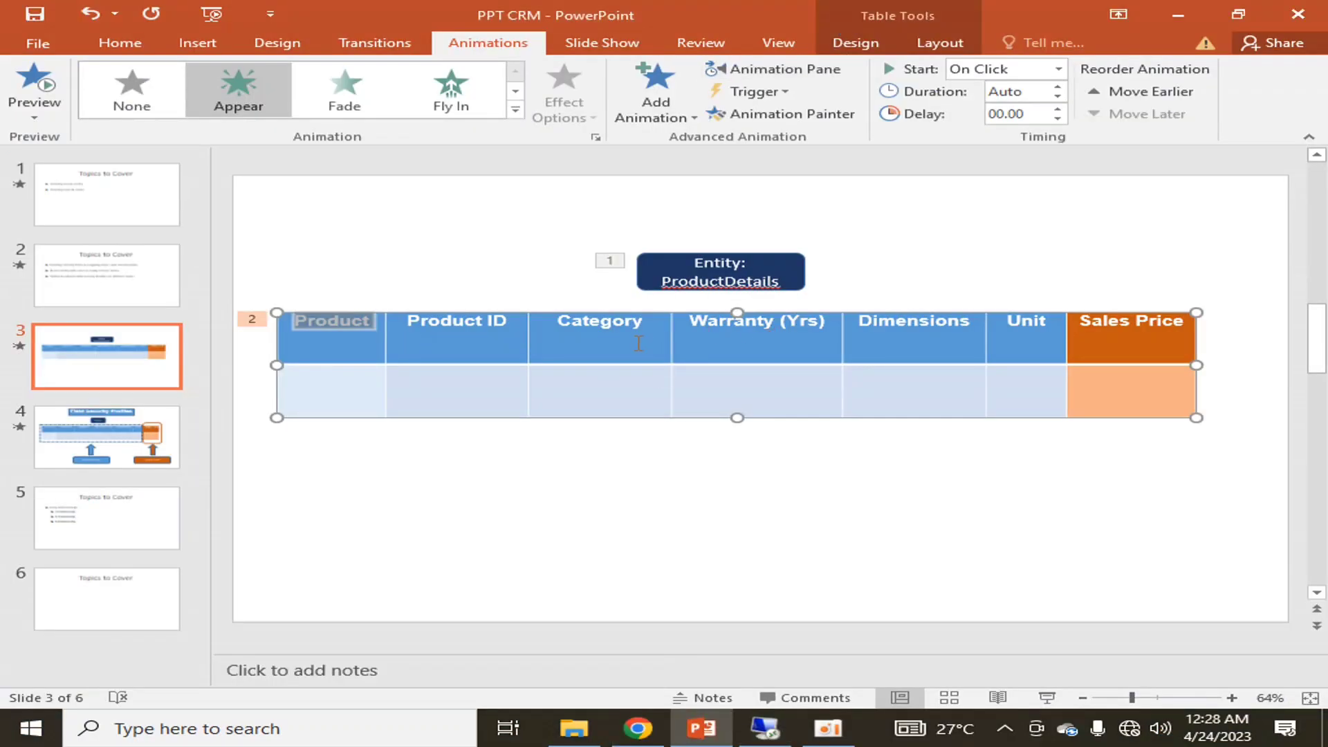
pyautogui.click(765, 728)
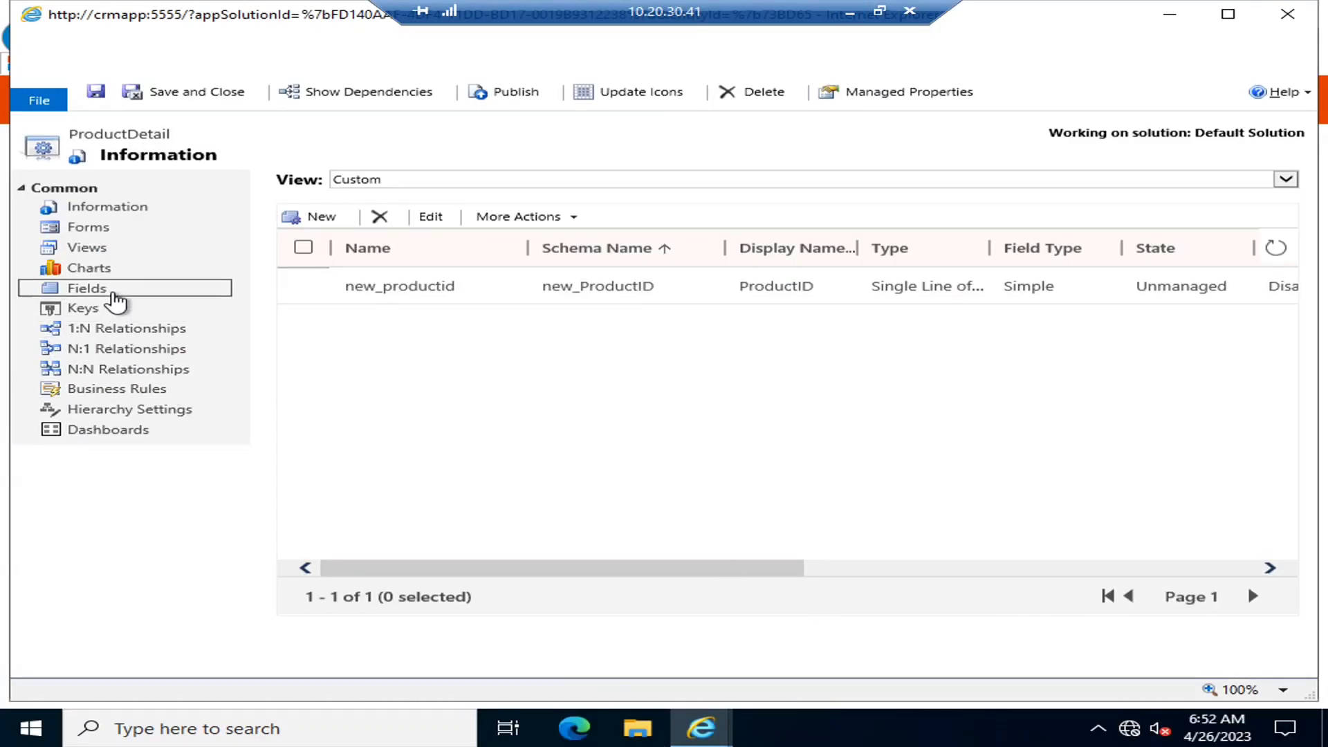
pyautogui.click(330, 220)
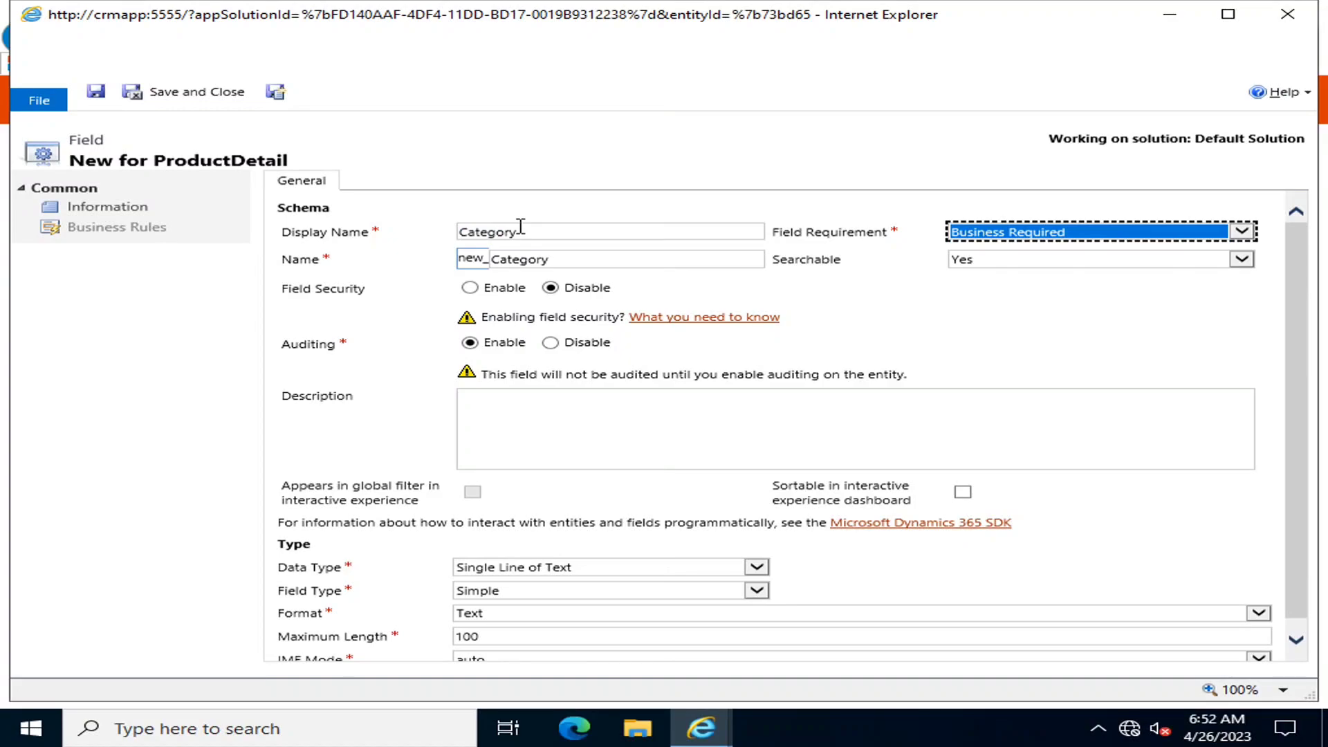
# Make Category an Option Set field of Simple type, then select its default value setting
pyautogui.press('Tab')
pyautogui.press('Tab')
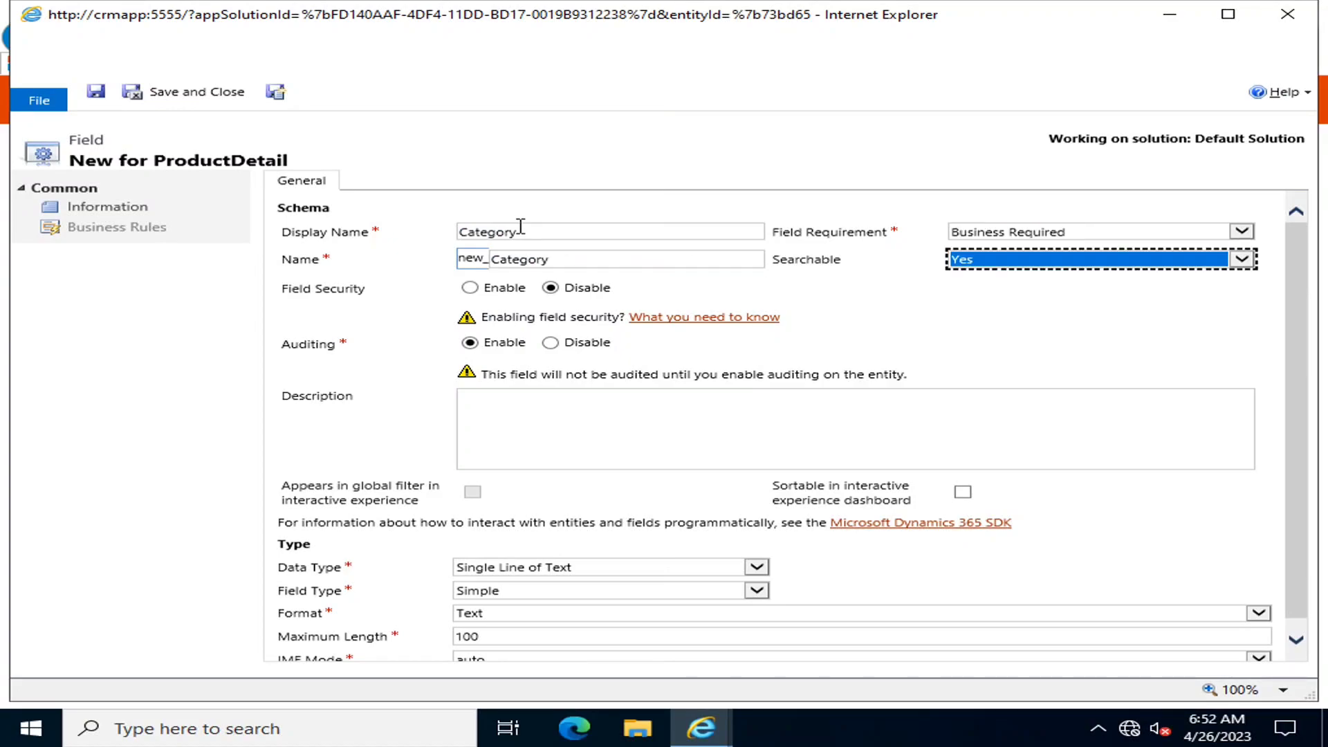
pyautogui.press('Tab')
pyautogui.press('Tab')
pyautogui.press('Tab')
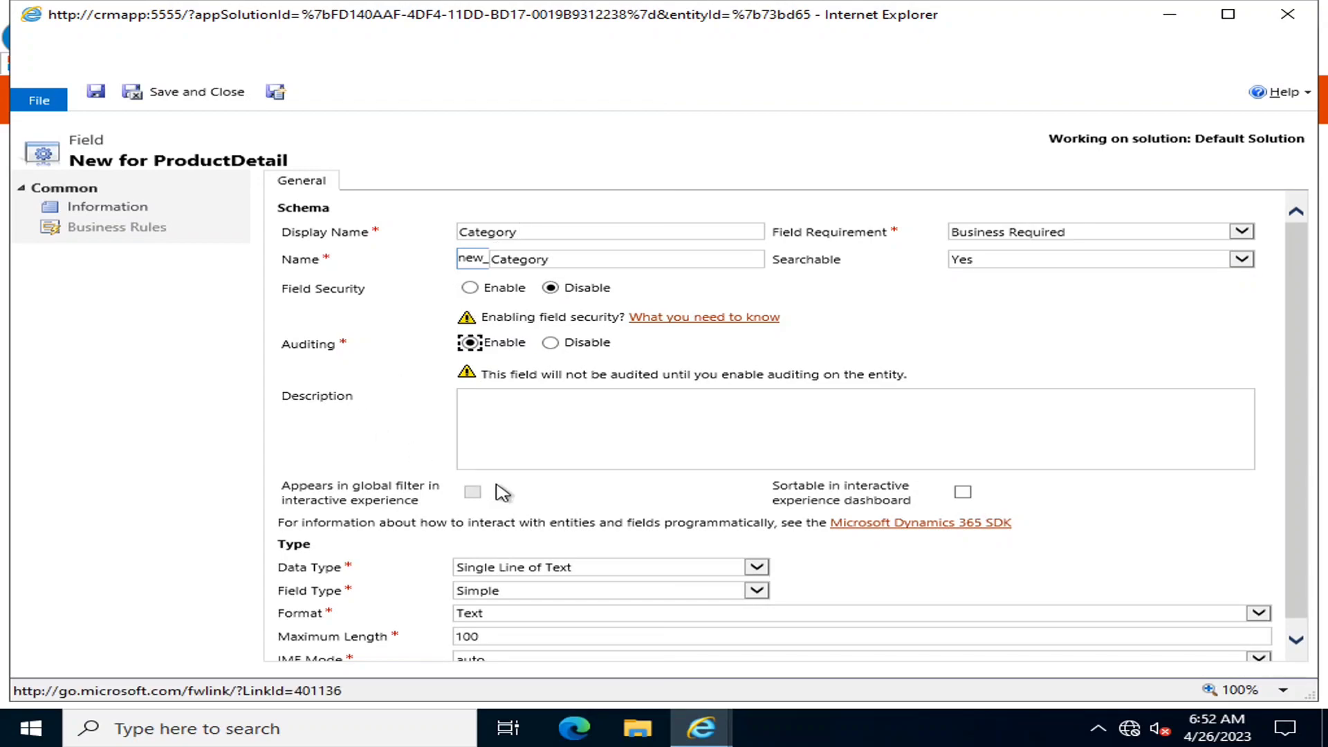
pyautogui.scroll(-1, 505, 494)
pyautogui.click(650, 560)
pyautogui.click(494, 540)
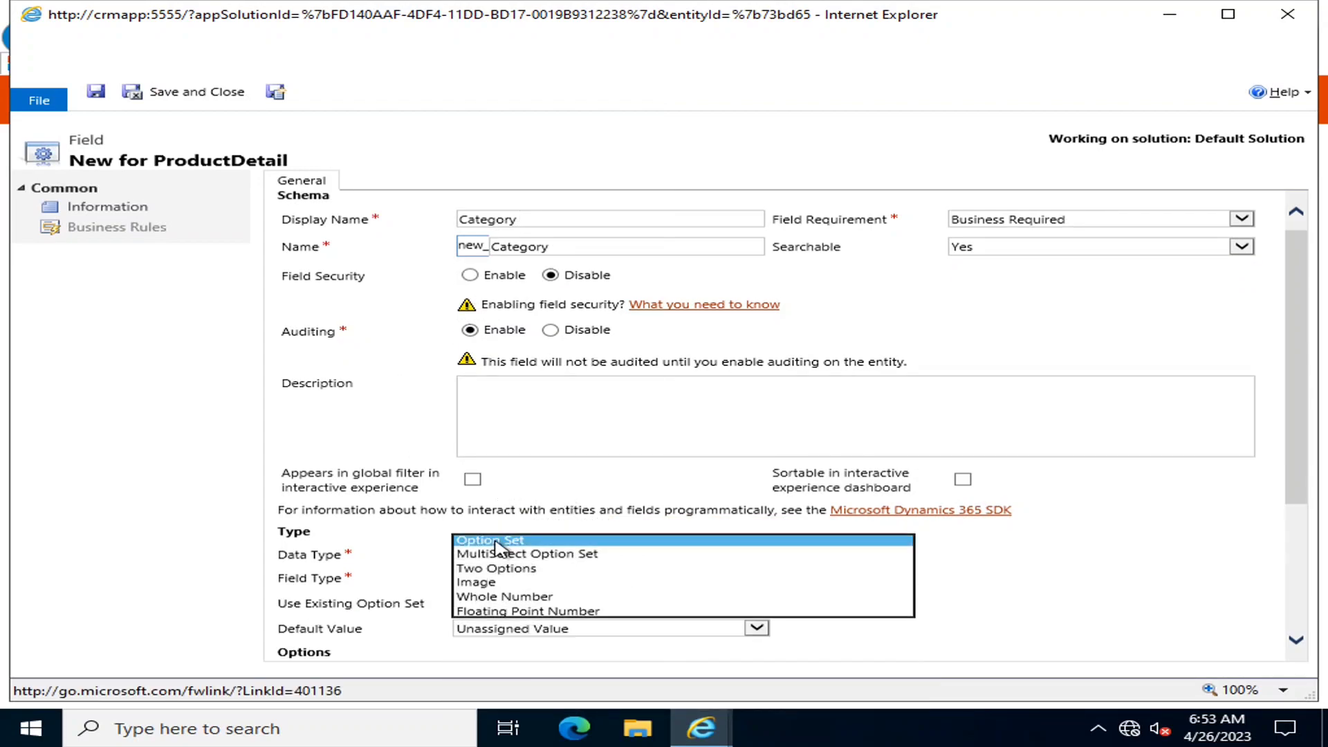
pyautogui.click(526, 590)
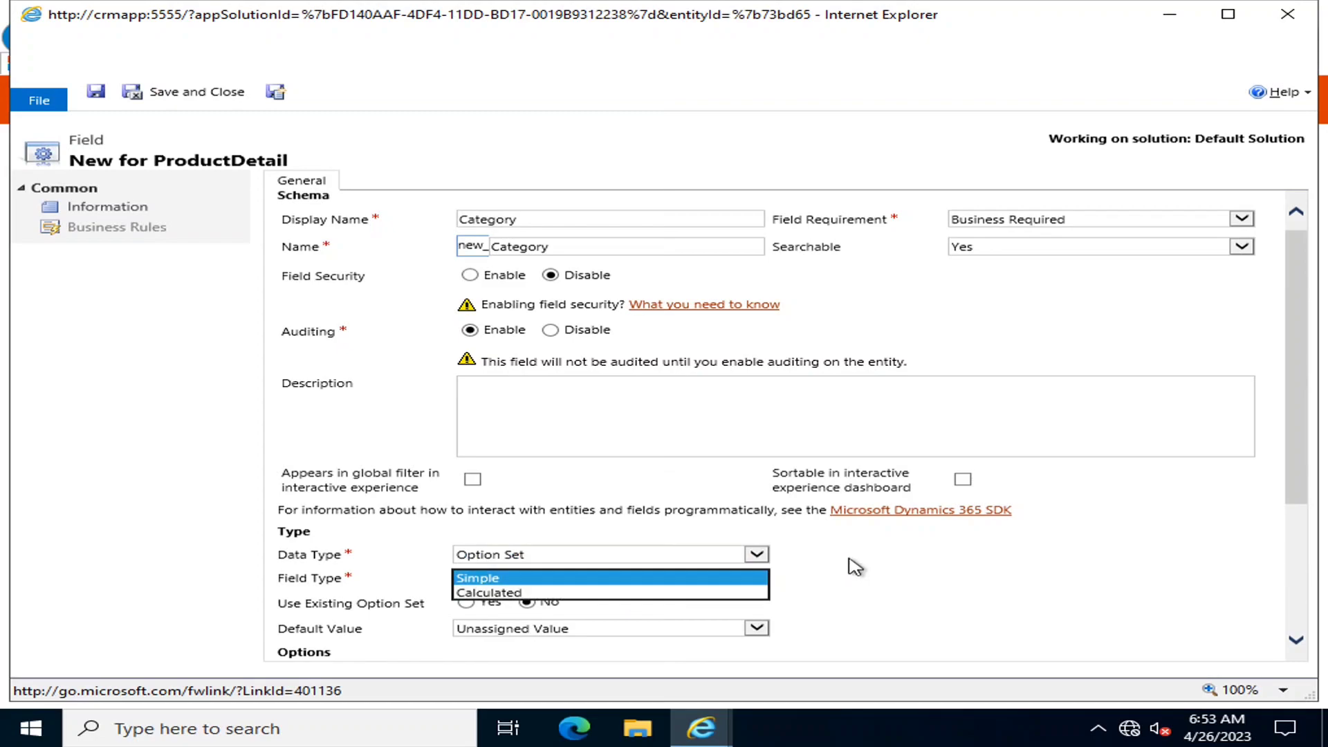
pyautogui.click(524, 580)
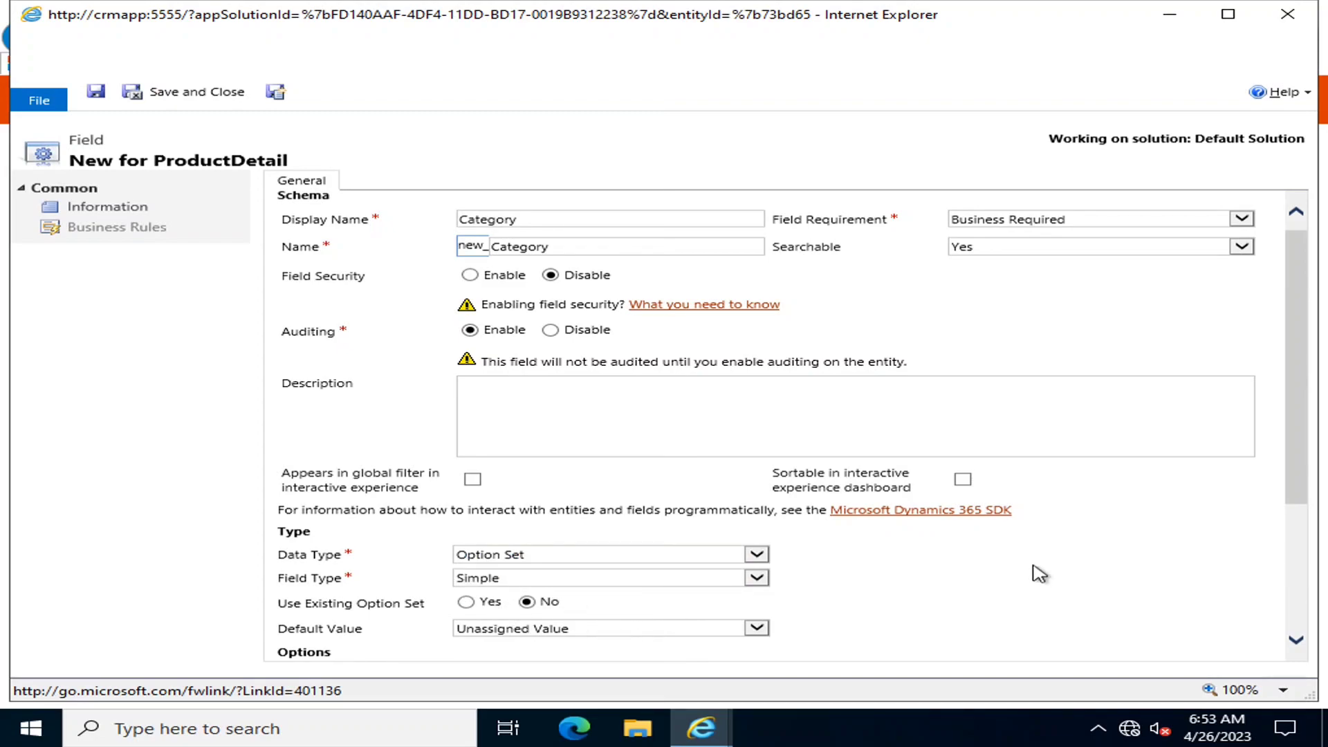
pyautogui.scroll(-3, 1040, 573)
pyautogui.click(557, 415)
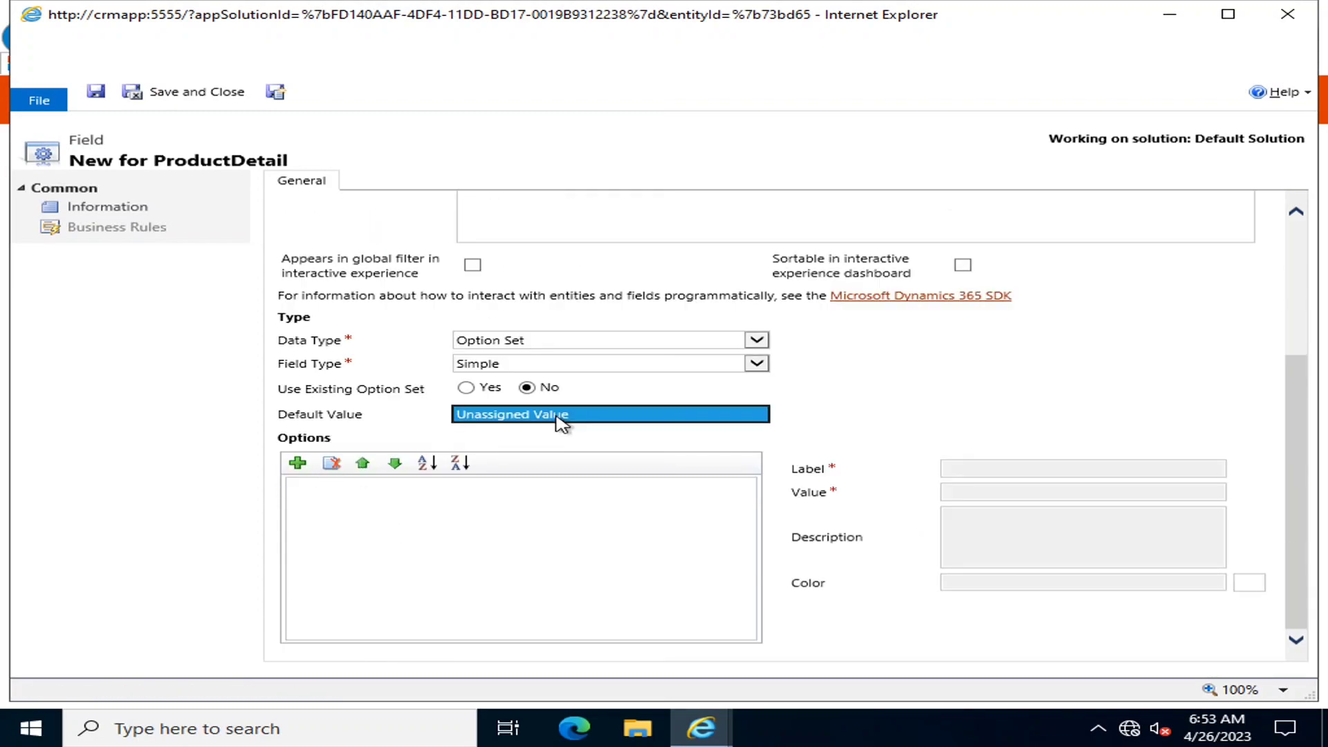
# Rename the first Category option to CoolingUnits
pyautogui.click(298, 463)
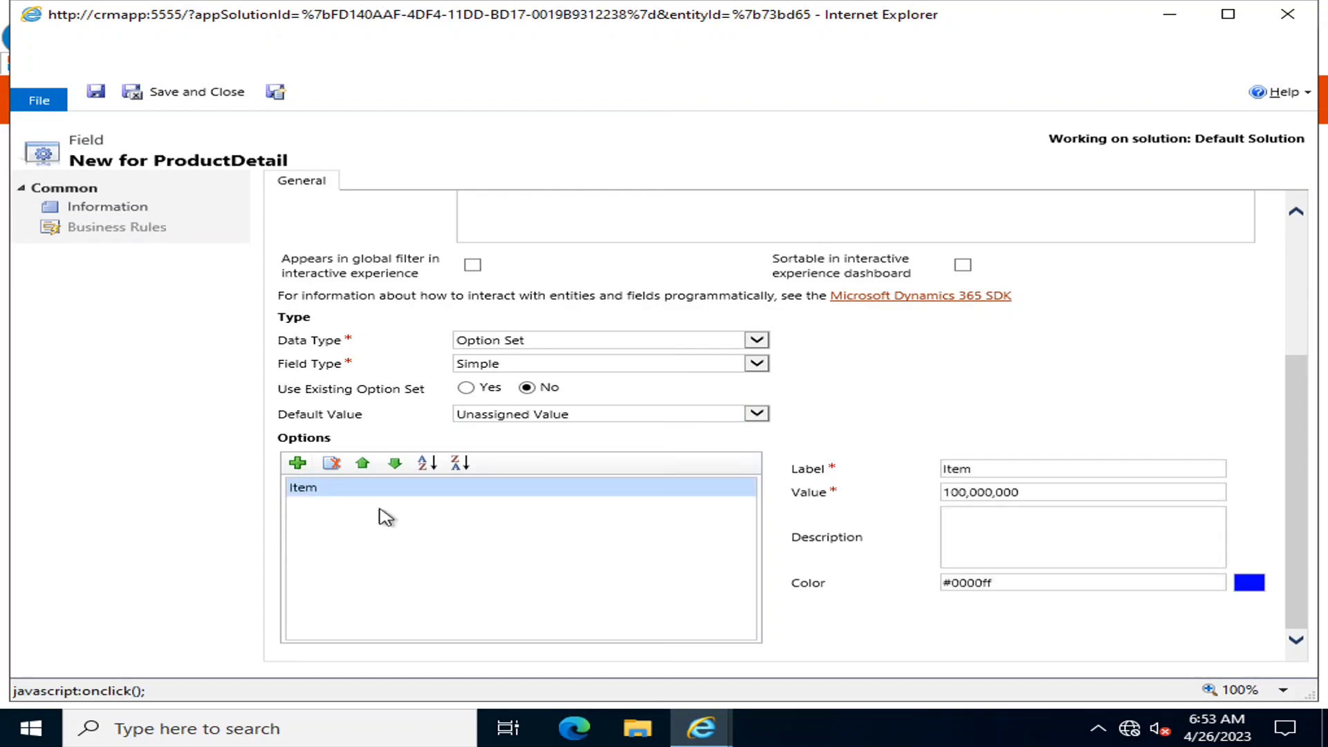
pyautogui.click(996, 468)
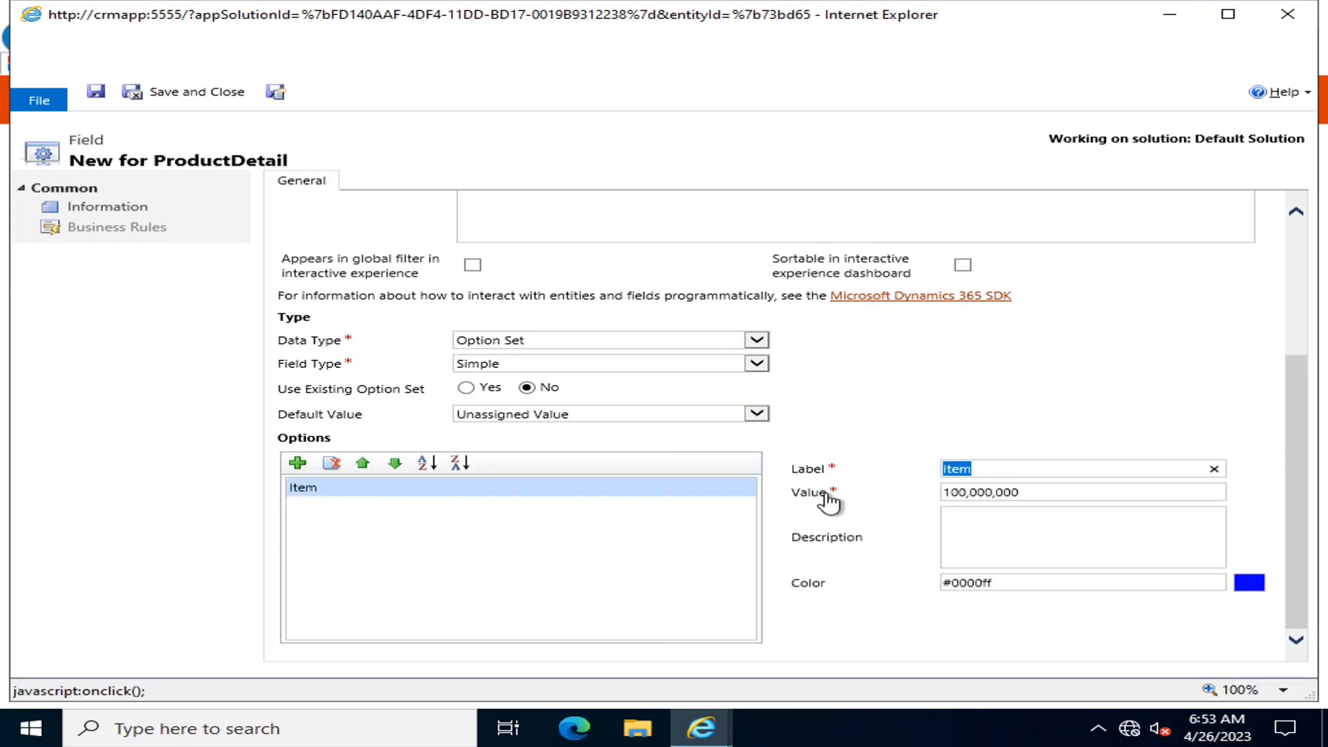
pyautogui.write('CoolingUnit')
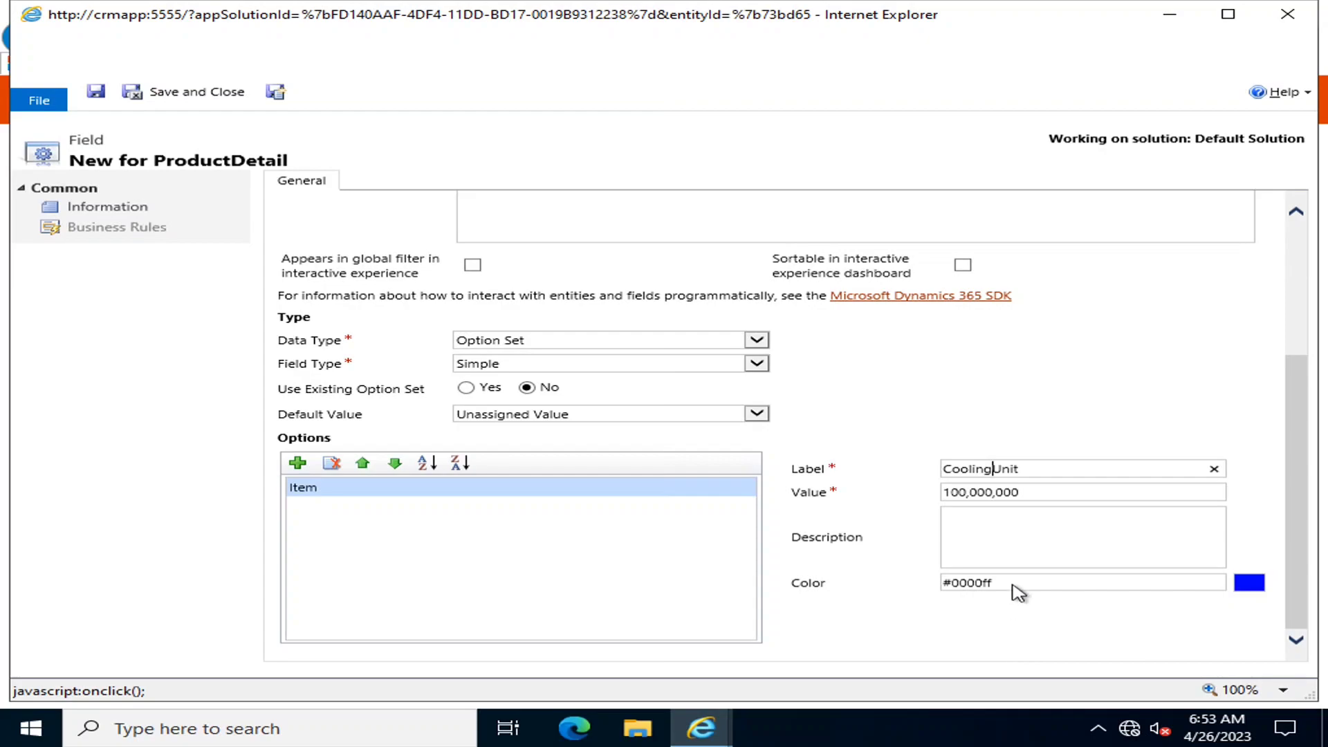
pyautogui.click(1034, 469)
pyautogui.write('s')
# Add a second option labelled KitchenItems
pyautogui.click(298, 467)
pyautogui.moveTo(974, 469); pyautogui.dragTo(925, 481)
pyautogui.press('BackSpace')
pyautogui.write('Kitchen Items')
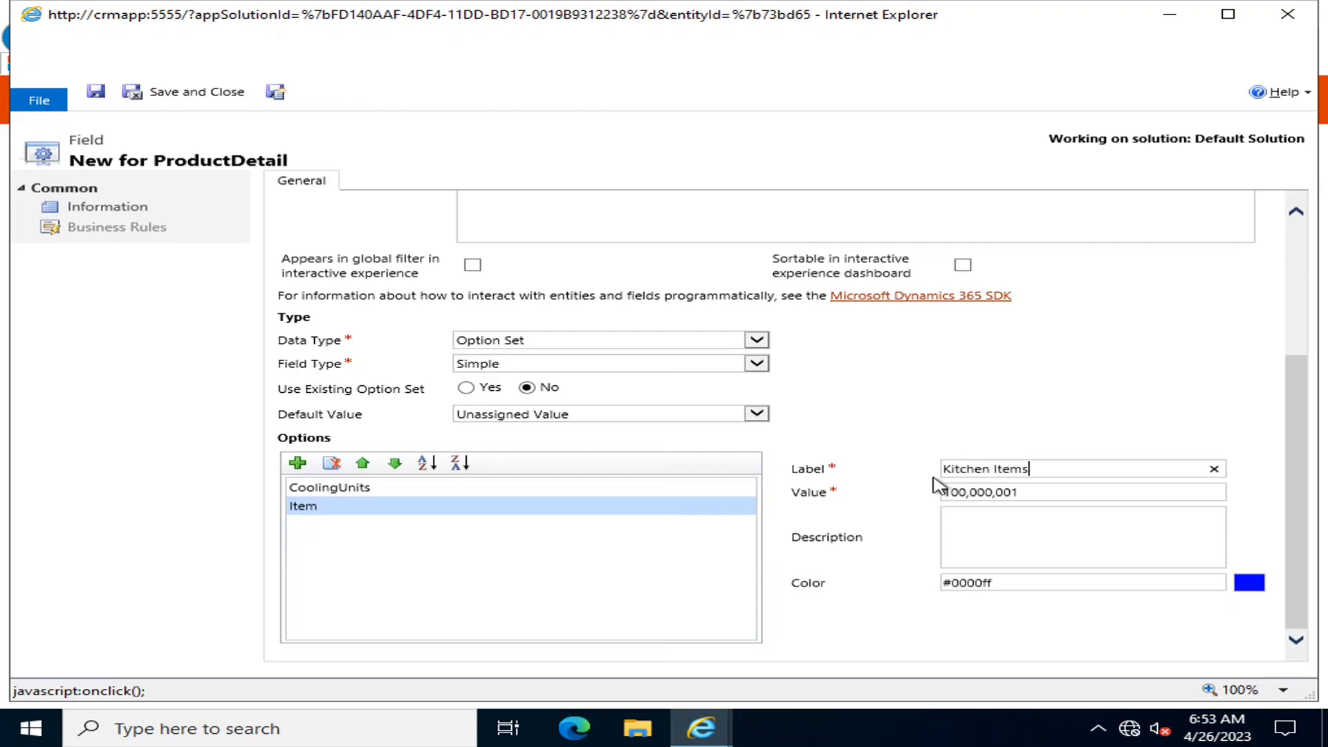
pyautogui.click(995, 469)
pyautogui.press('BackSpace')
# Add a third option HouseHoldItems, fixing its typo, and save the Category field
pyautogui.click(304, 463)
pyautogui.doubleClick(980, 470)
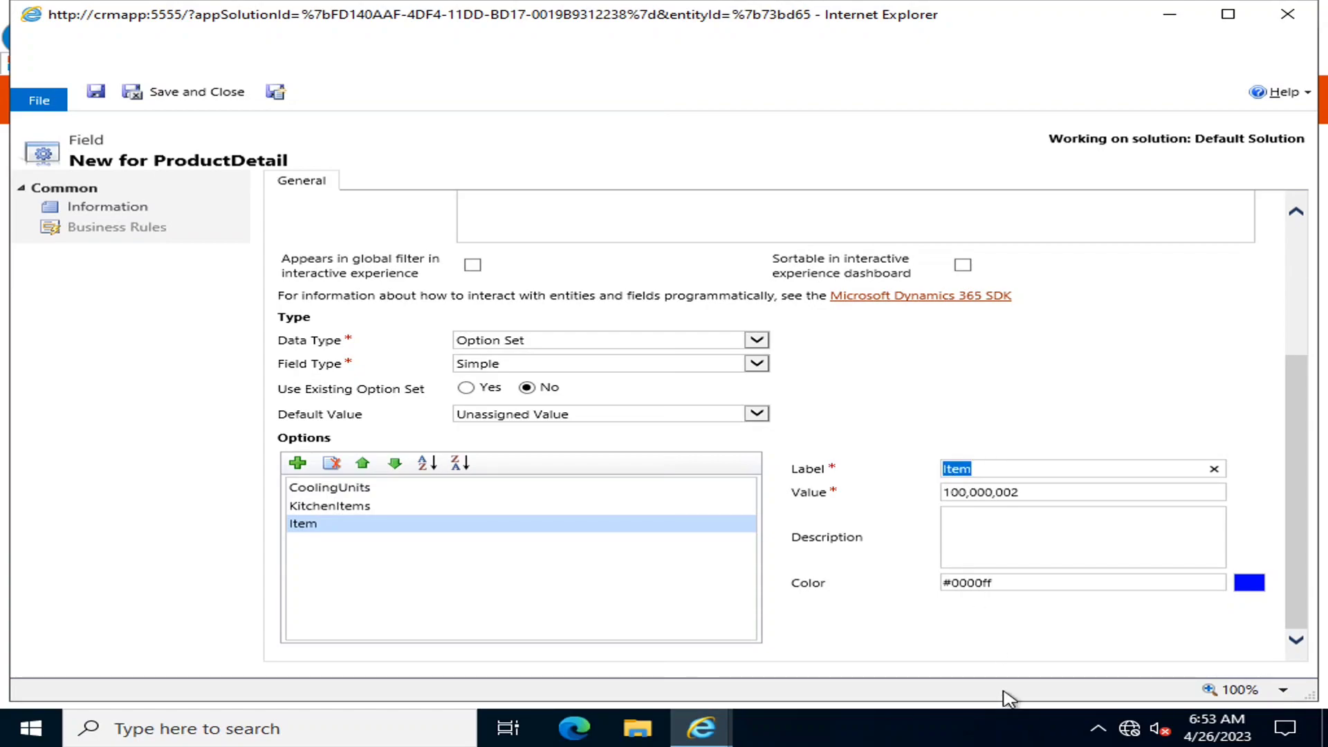
pyautogui.write('C')
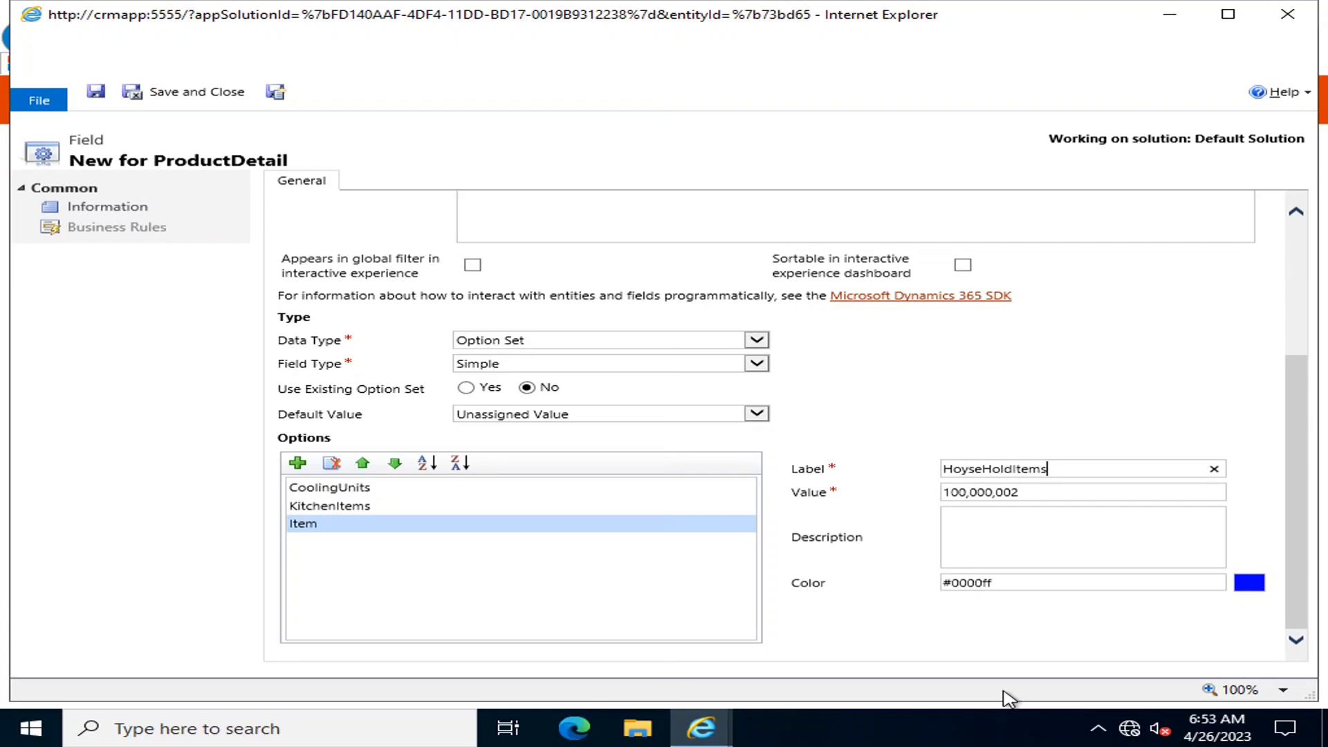
pyautogui.click(969, 472)
pyautogui.press('BackSpace')
pyautogui.write('u')
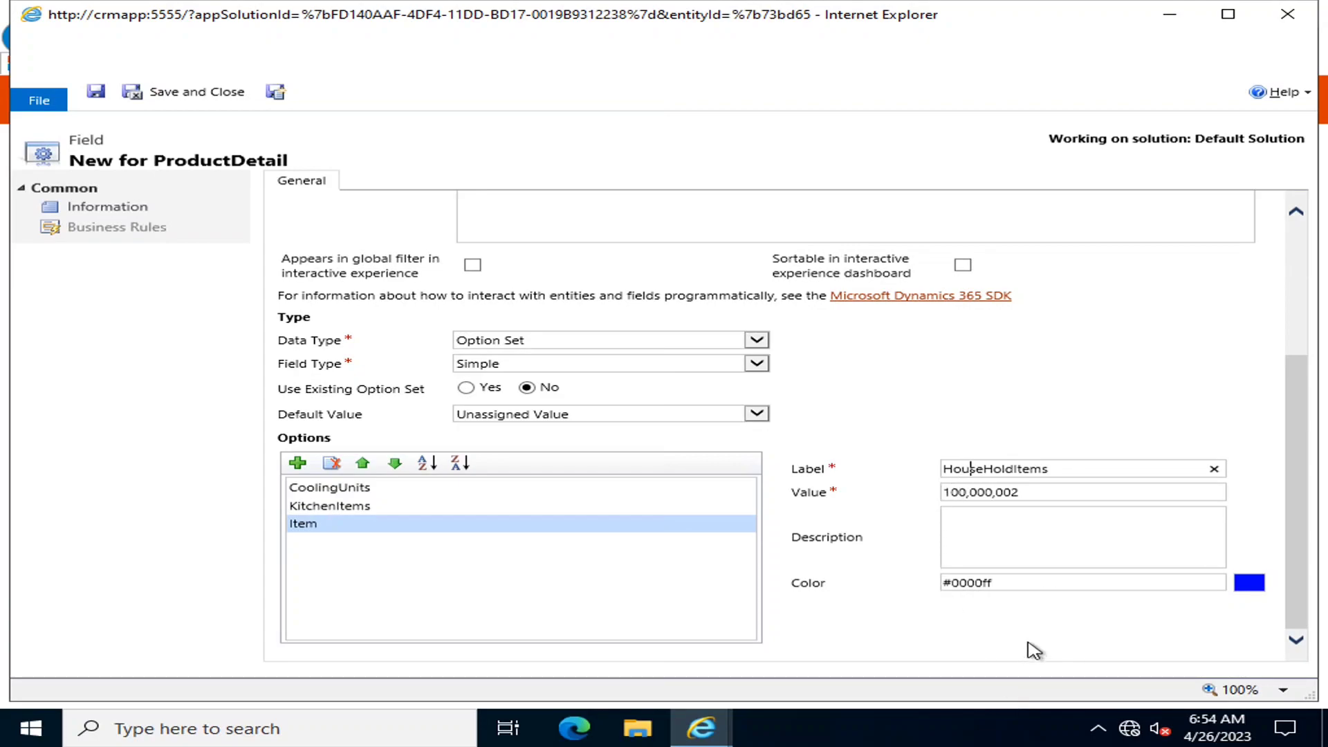
pyautogui.click(527, 592)
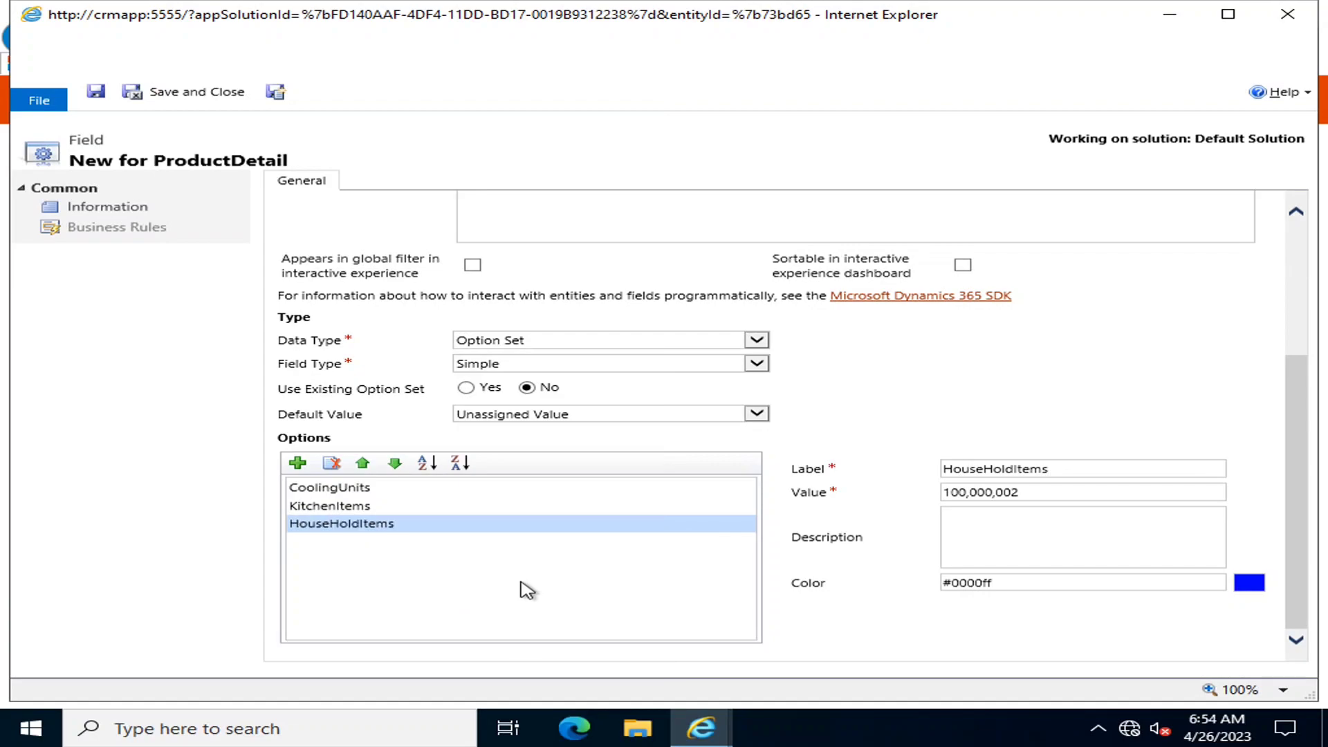
pyautogui.scroll(3, 581, 548)
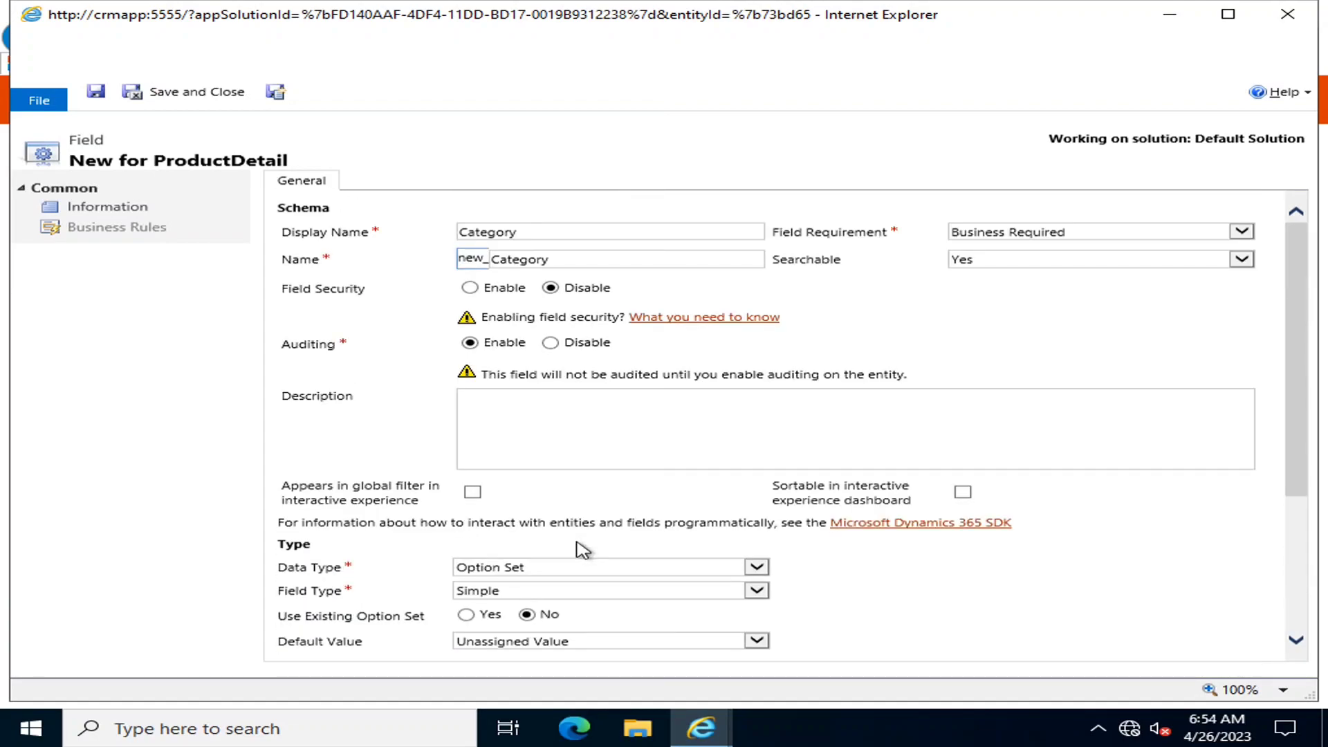
pyautogui.click(96, 91)
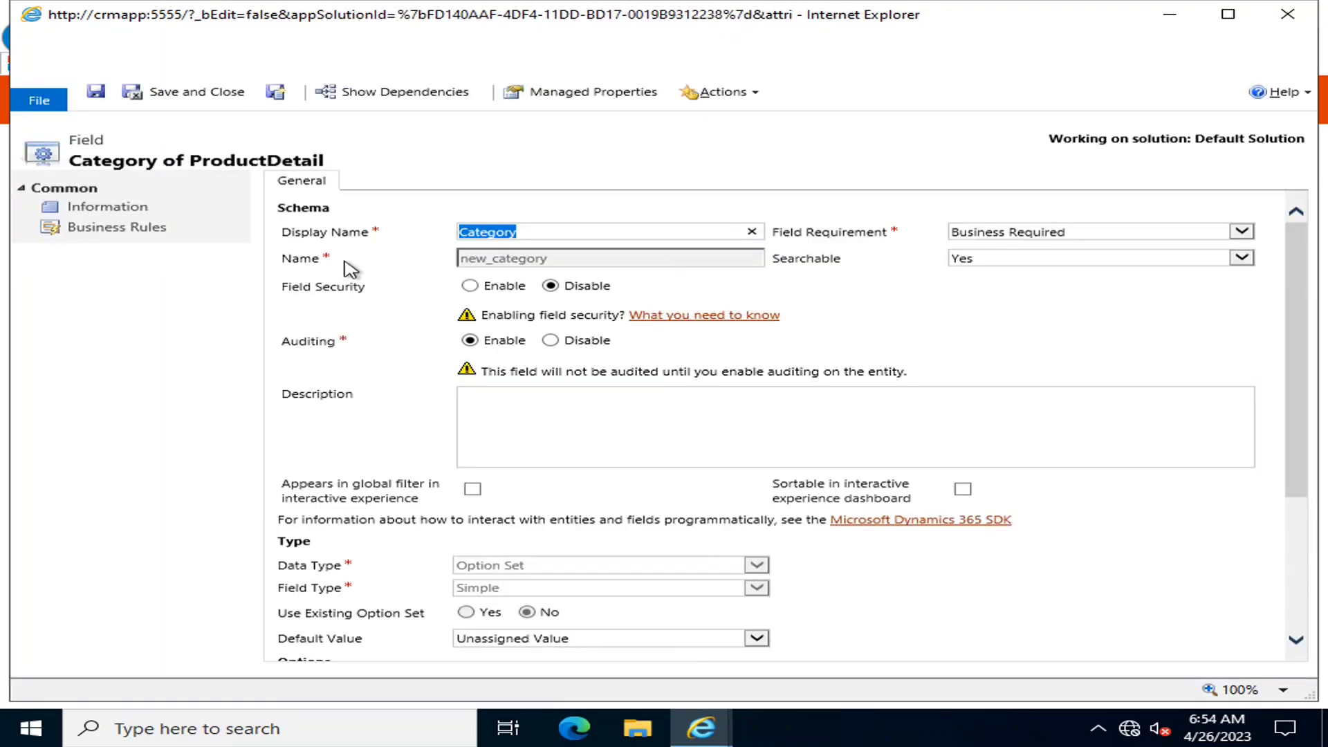
# Save and close the Category field, then start a new ProductDetail field
pyautogui.click(200, 93)
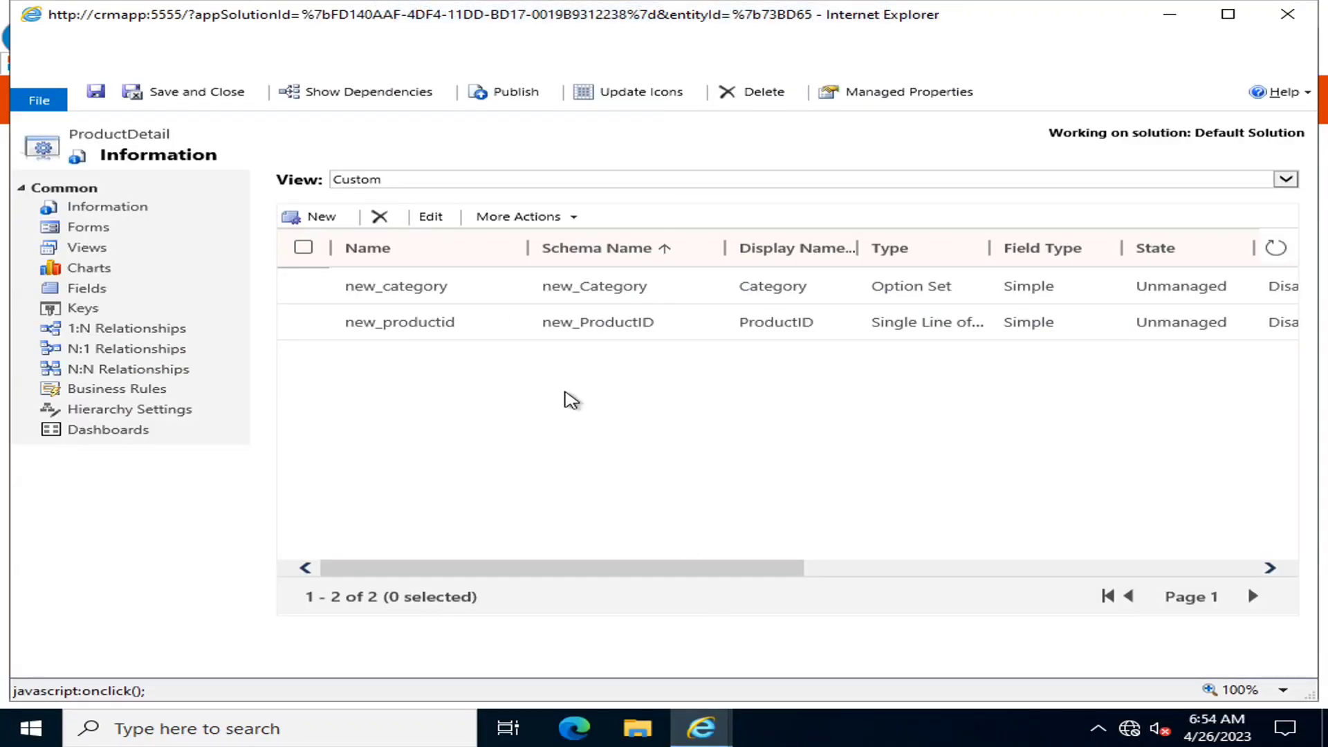
pyautogui.click(317, 216)
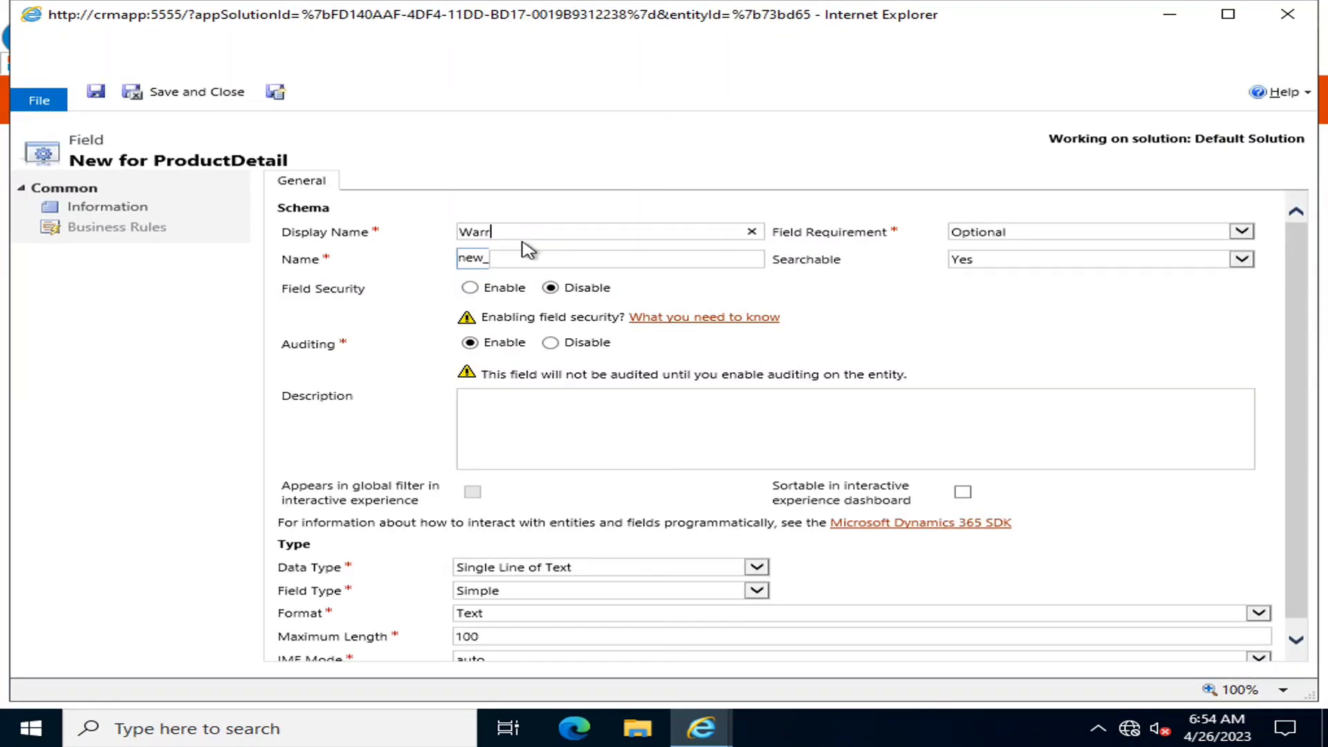
# Name the field Warranty, Business Required, Option Set data type, Simple field type
pyautogui.write('Warranty')
pyautogui.click(1048, 235)
pyautogui.click(1014, 252)
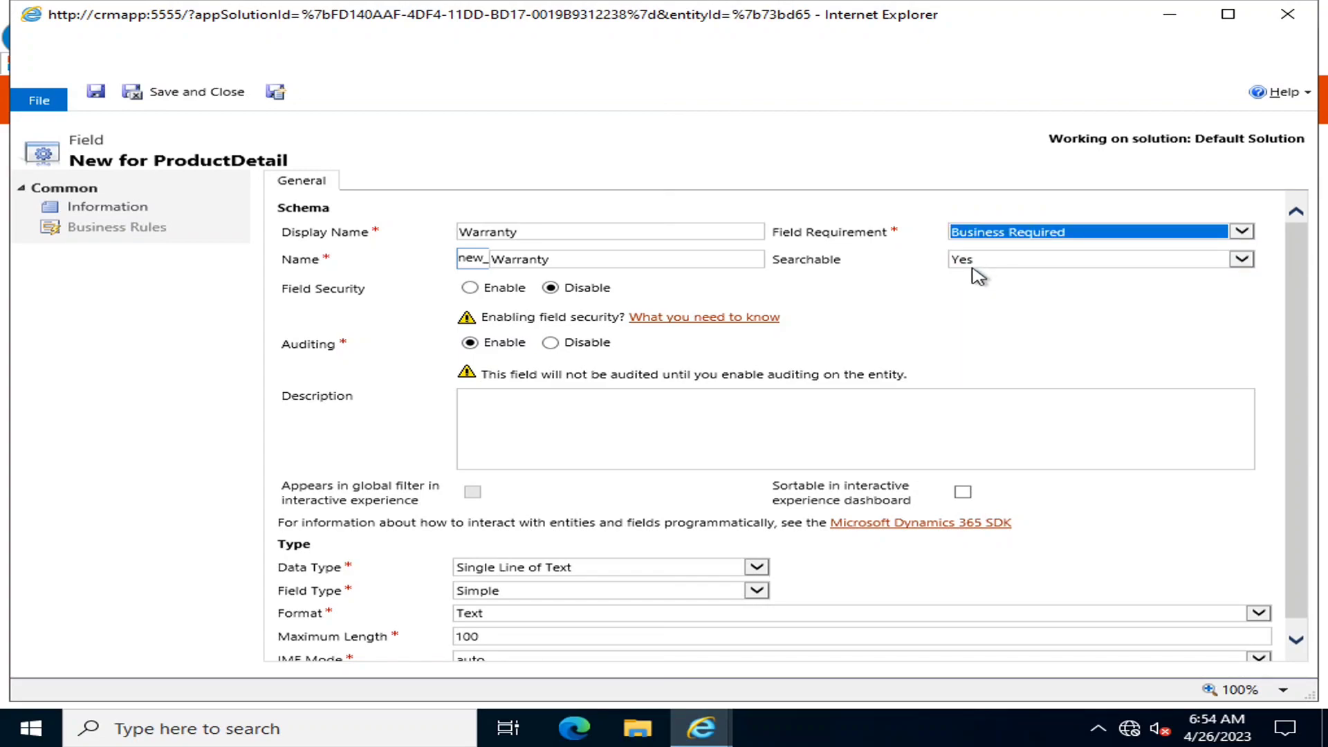
pyautogui.scroll(-1, 633, 585)
pyautogui.click(631, 558)
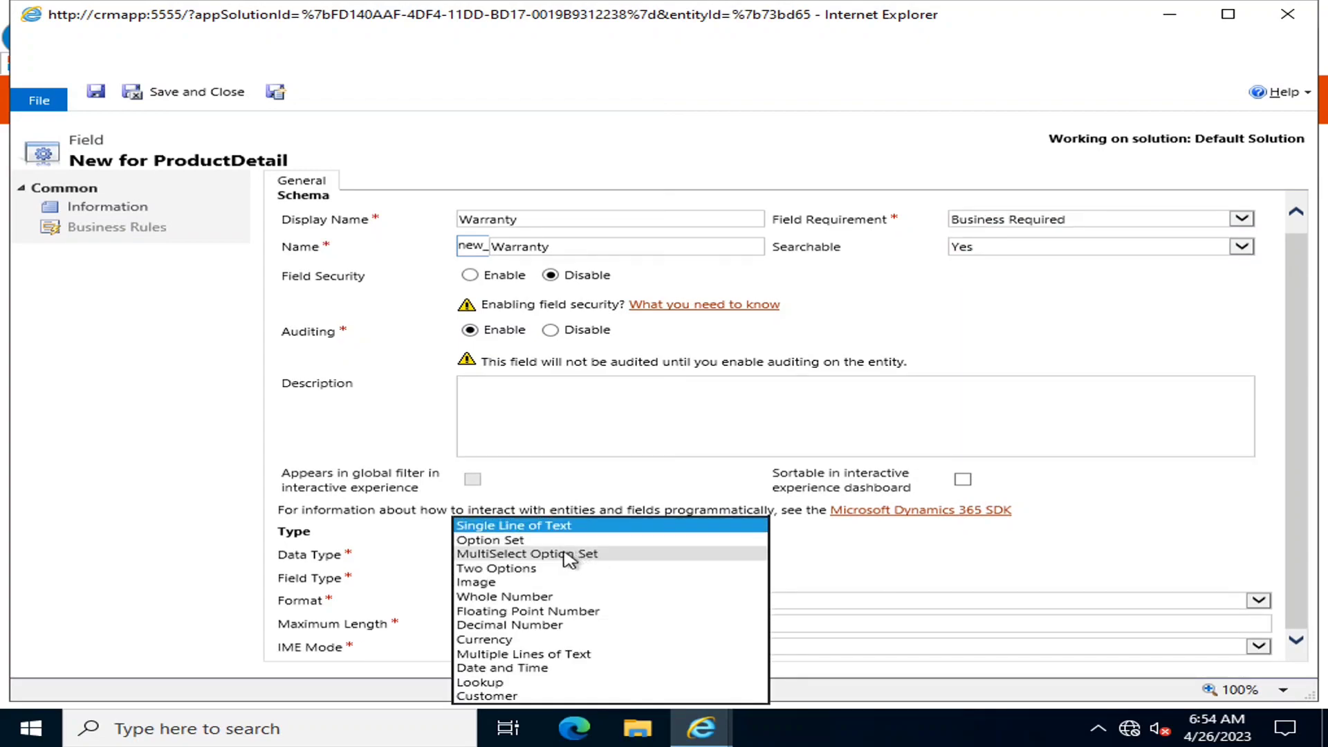
pyautogui.click(516, 537)
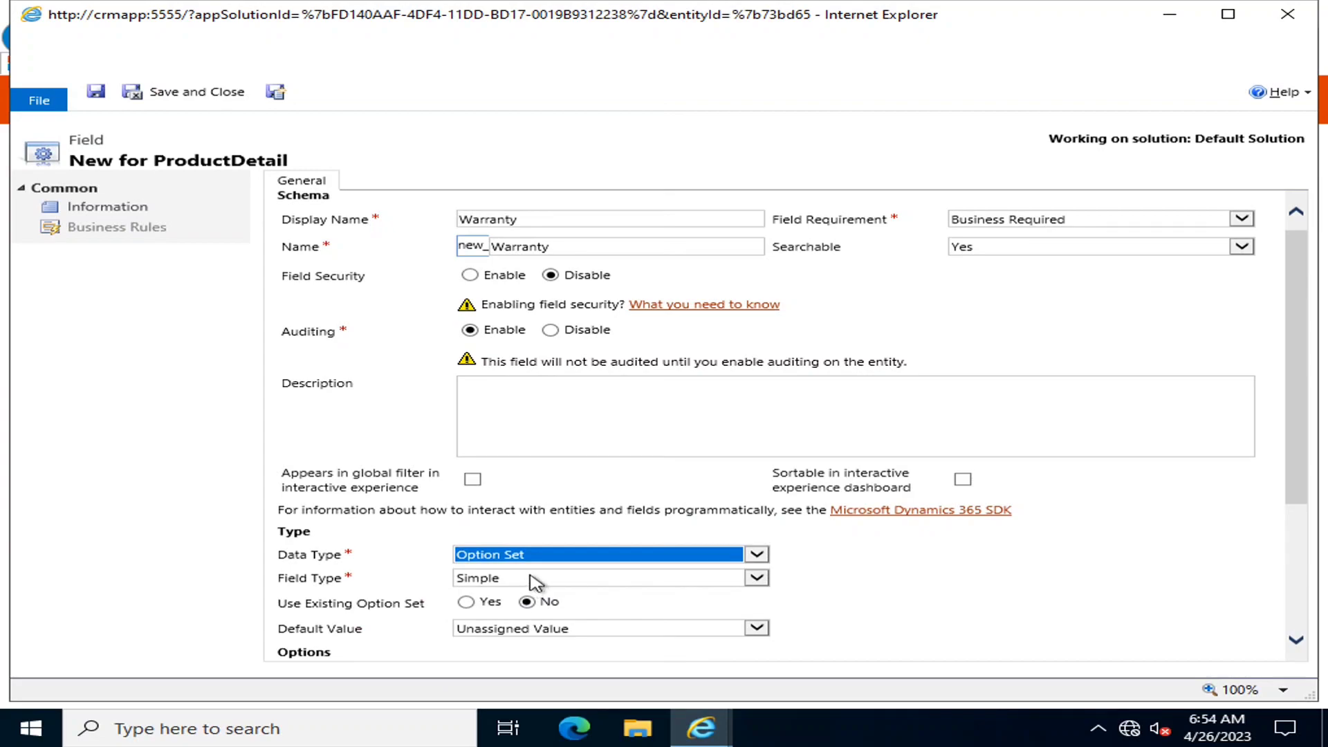
pyautogui.click(530, 578)
pyautogui.click(877, 569)
pyautogui.scroll(-3, 992, 581)
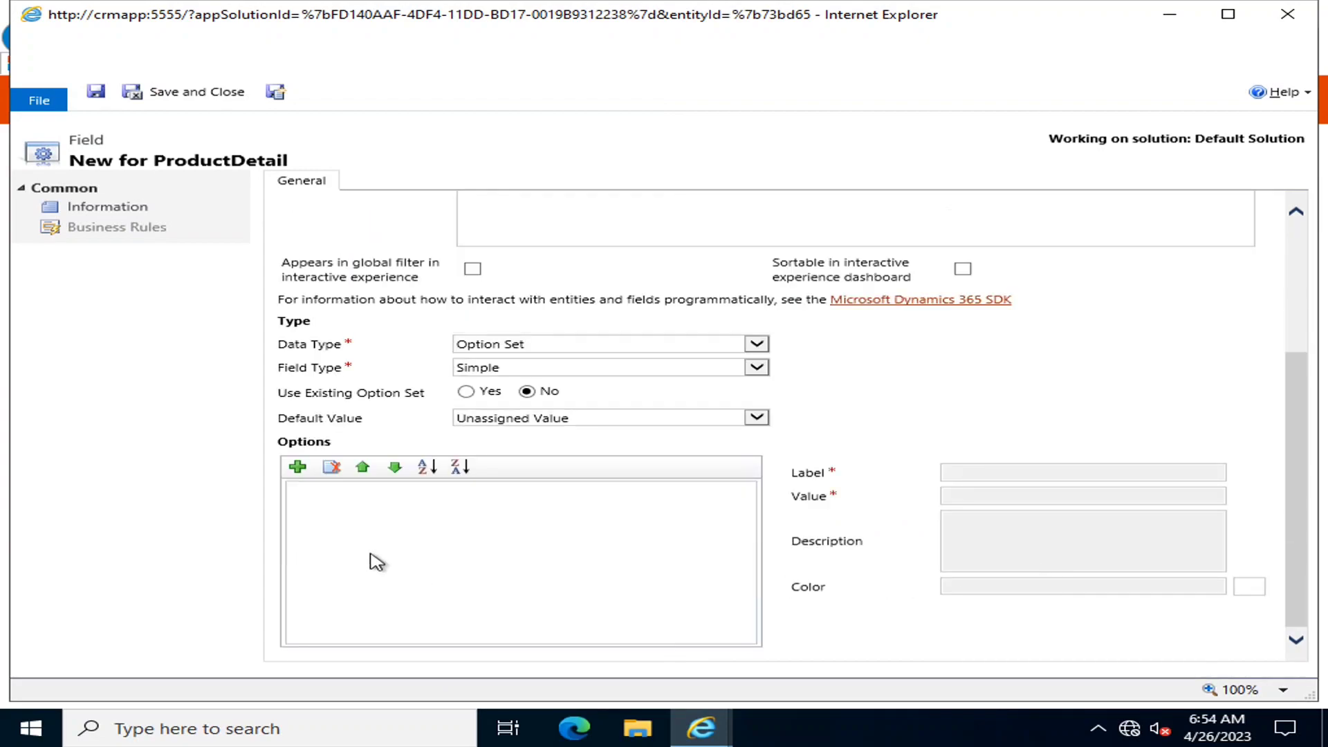
# Add options 01 yr, 02 yrs, 03 yrs and 05 yrs, then save and close Warranty
pyautogui.click(297, 467)
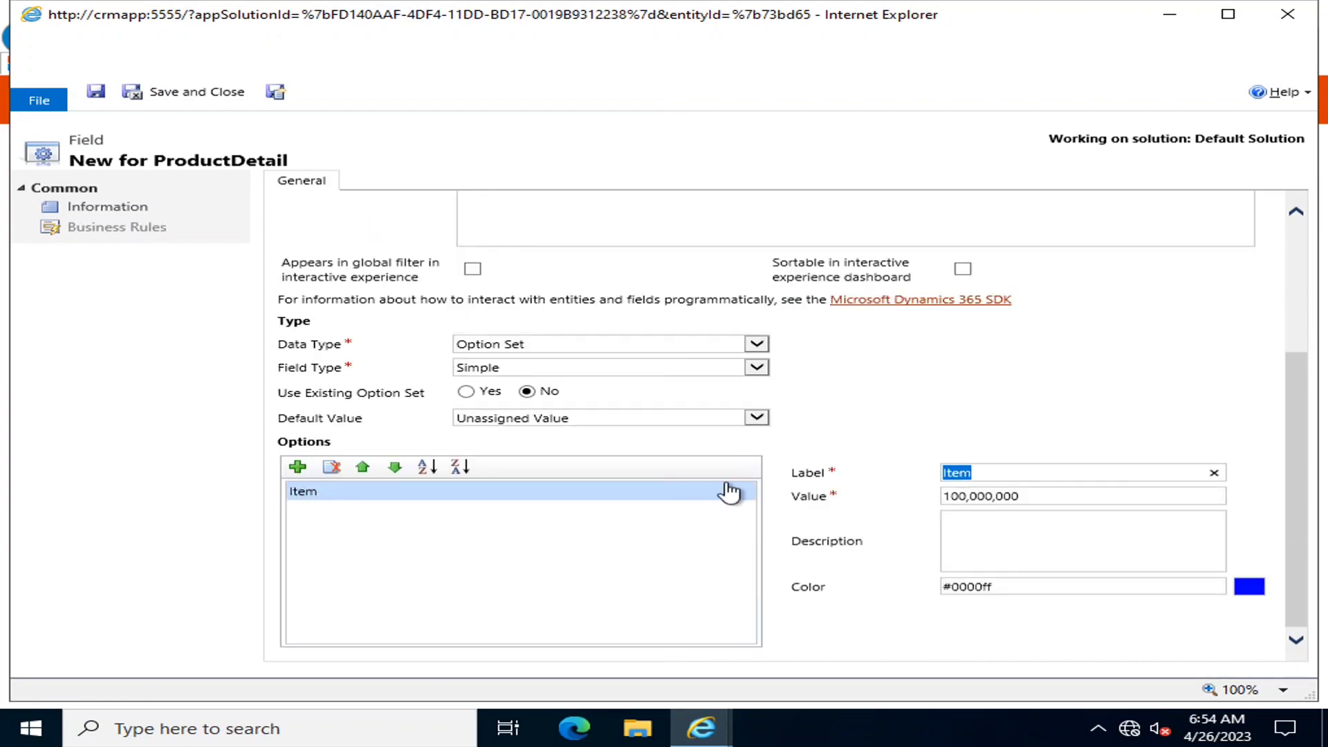
pyautogui.write('01 yr')
pyautogui.click(638, 540)
pyautogui.click(297, 467)
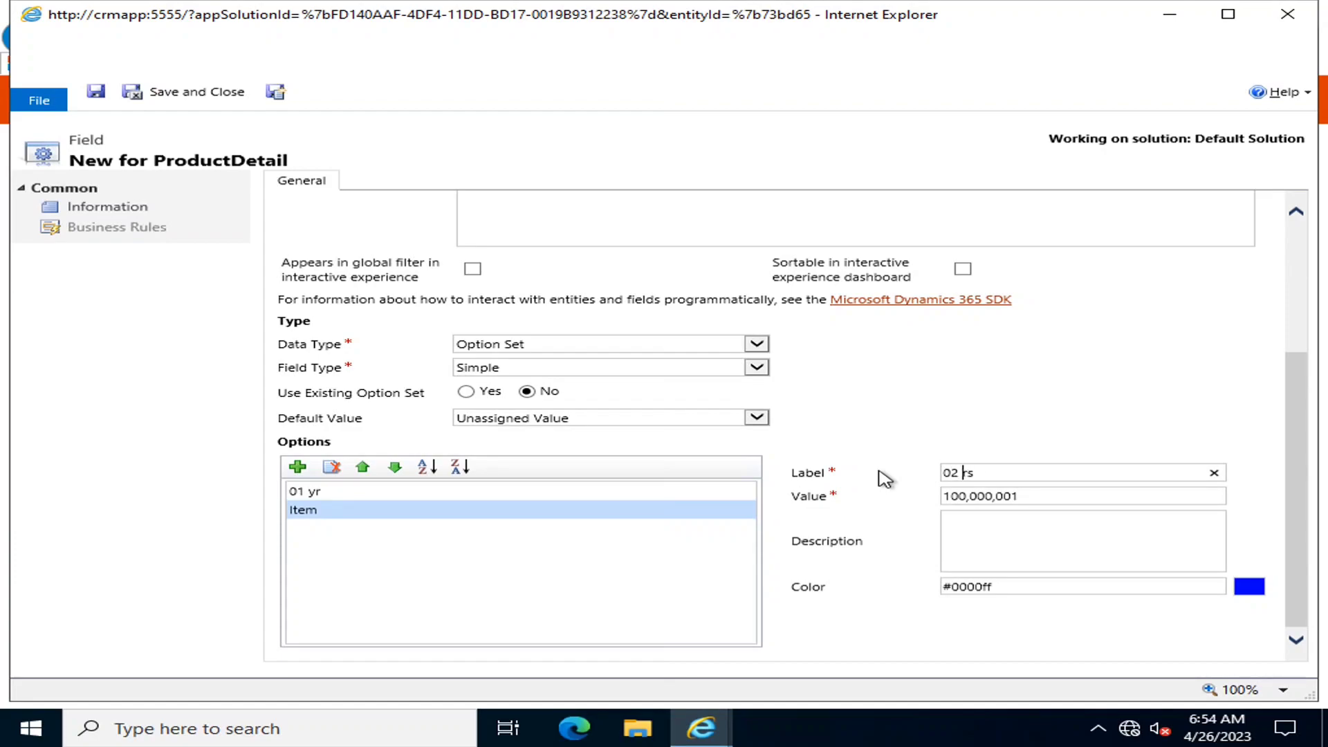
pyautogui.scroll(-1, 886, 480)
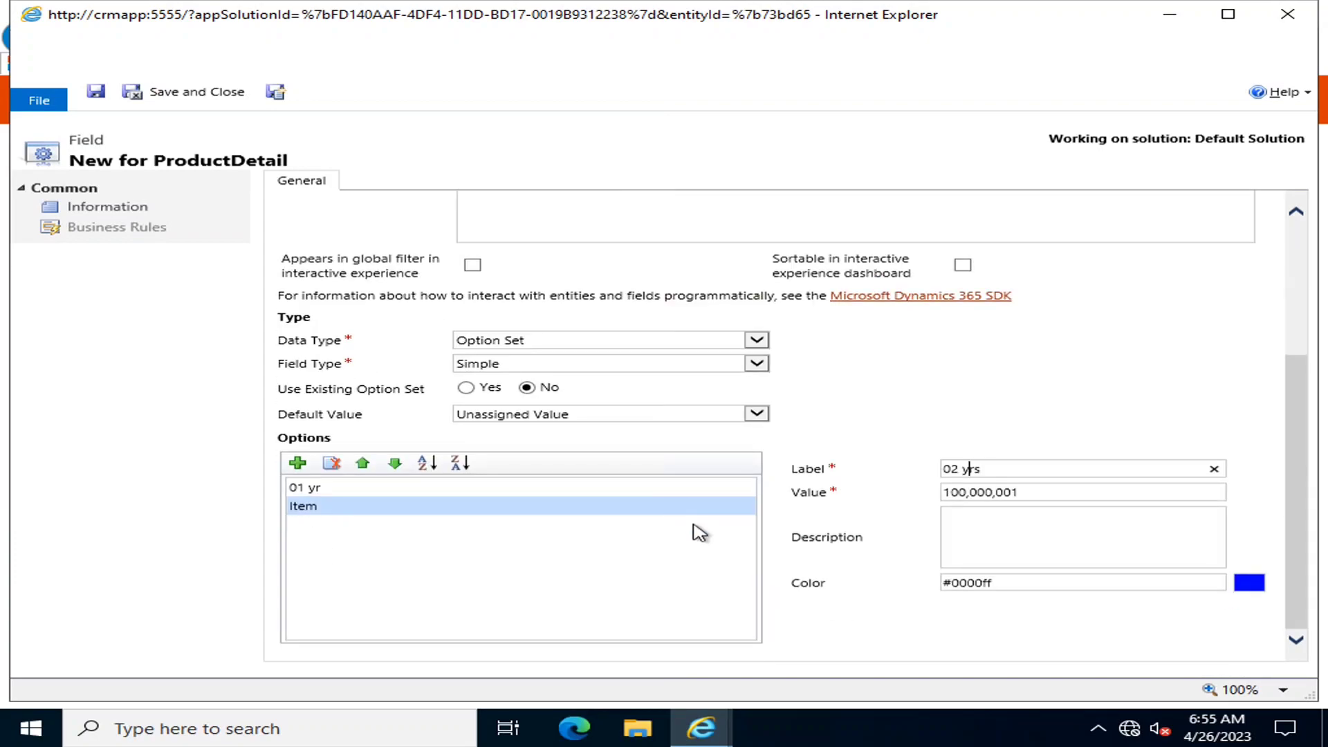
pyautogui.click(297, 463)
pyautogui.doubleClick(966, 469)
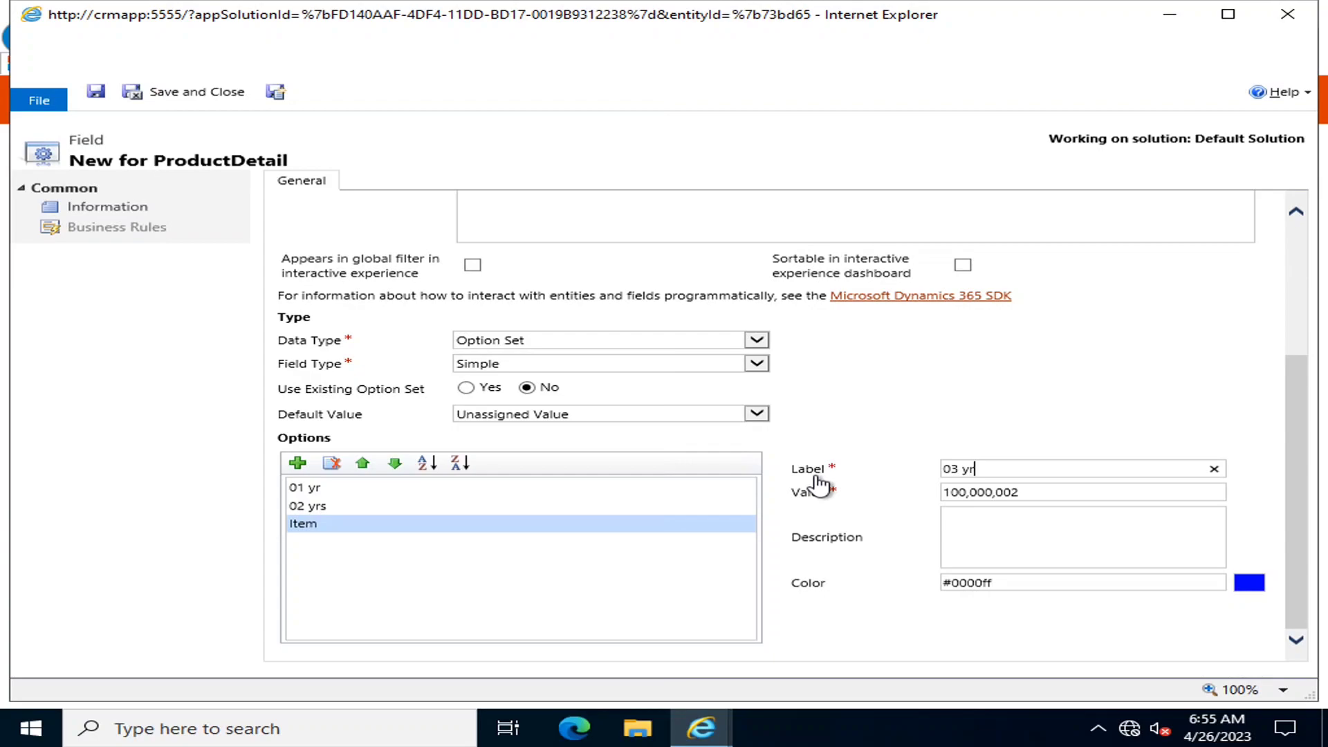
pyautogui.click(297, 463)
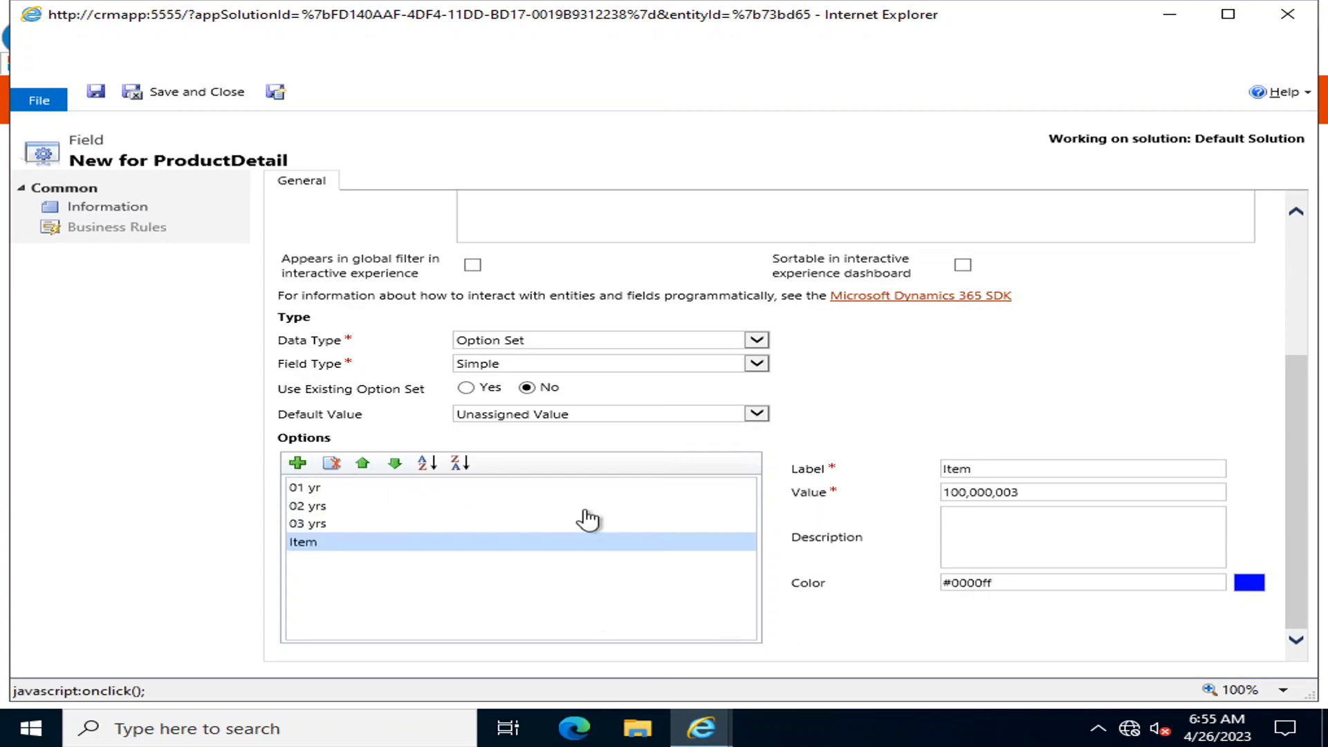
pyautogui.doubleClick(967, 469)
pyautogui.click(555, 600)
pyautogui.scroll(3, 585, 608)
pyautogui.click(179, 94)
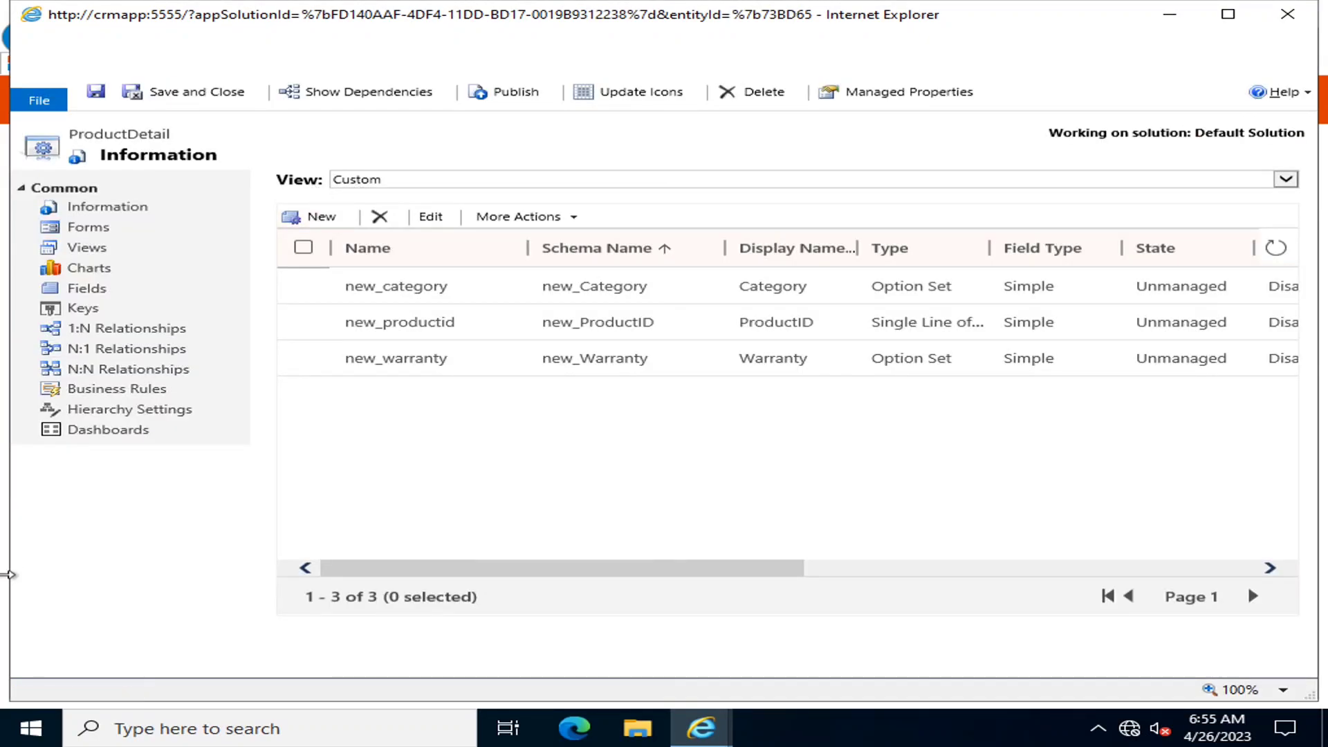
# Switch to the local desktop and back to the remote CRM session
pyautogui.moveTo(678, 4)
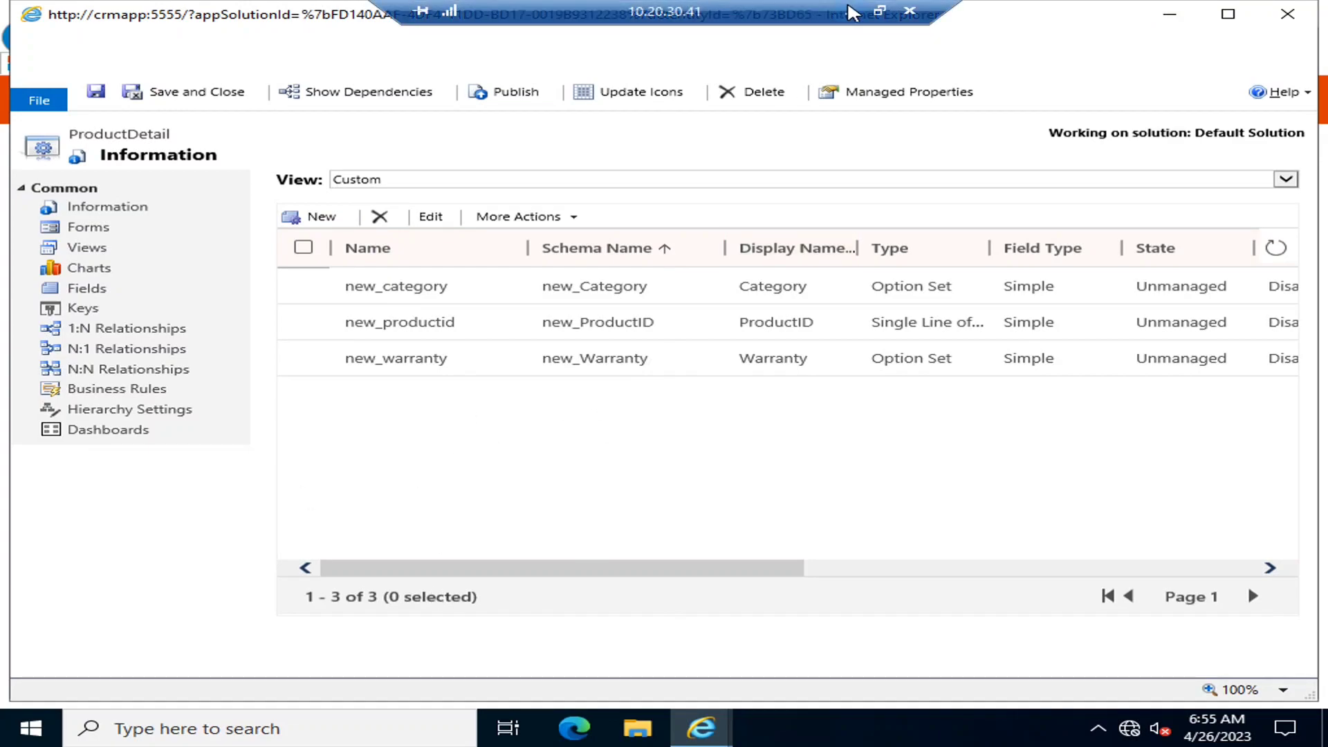
pyautogui.click(850, 10)
pyautogui.click(765, 728)
# Create a Dimensions field with Business Recommended requirement and save and close it
pyautogui.click(306, 221)
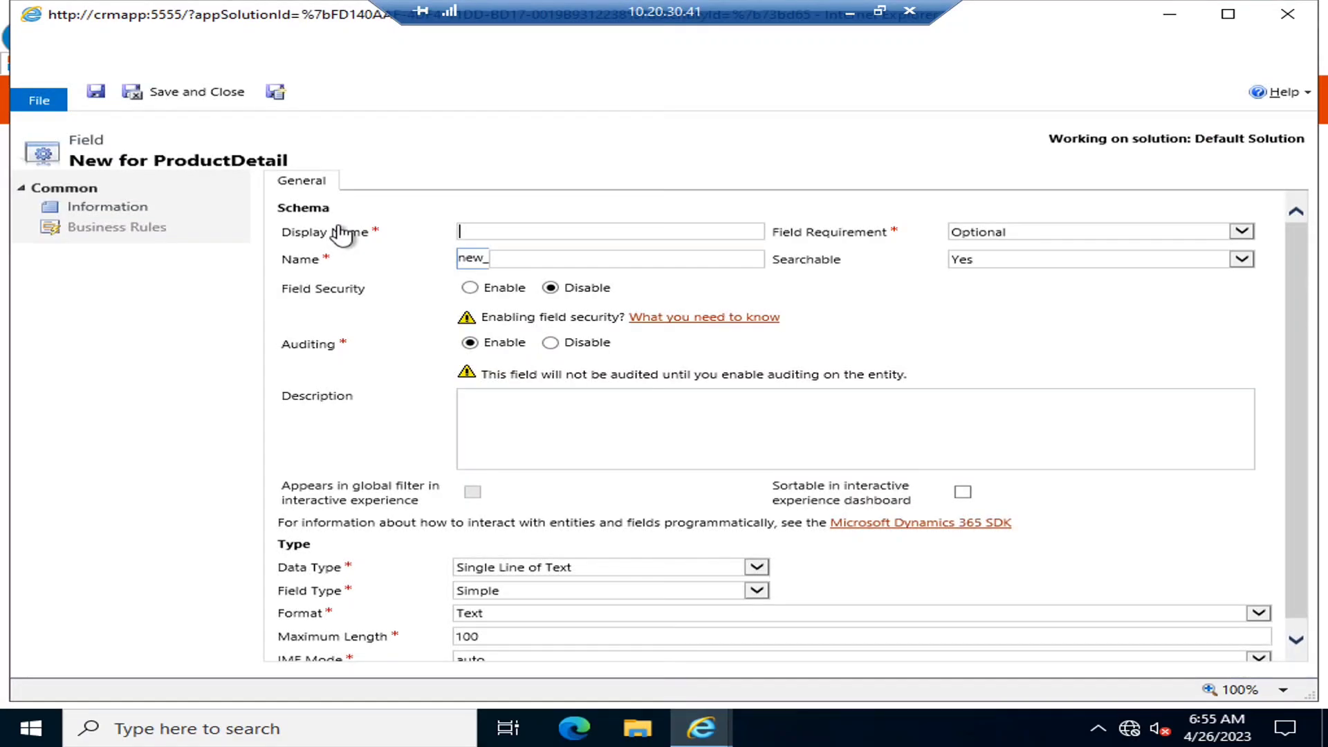
pyautogui.write('Dimensions')
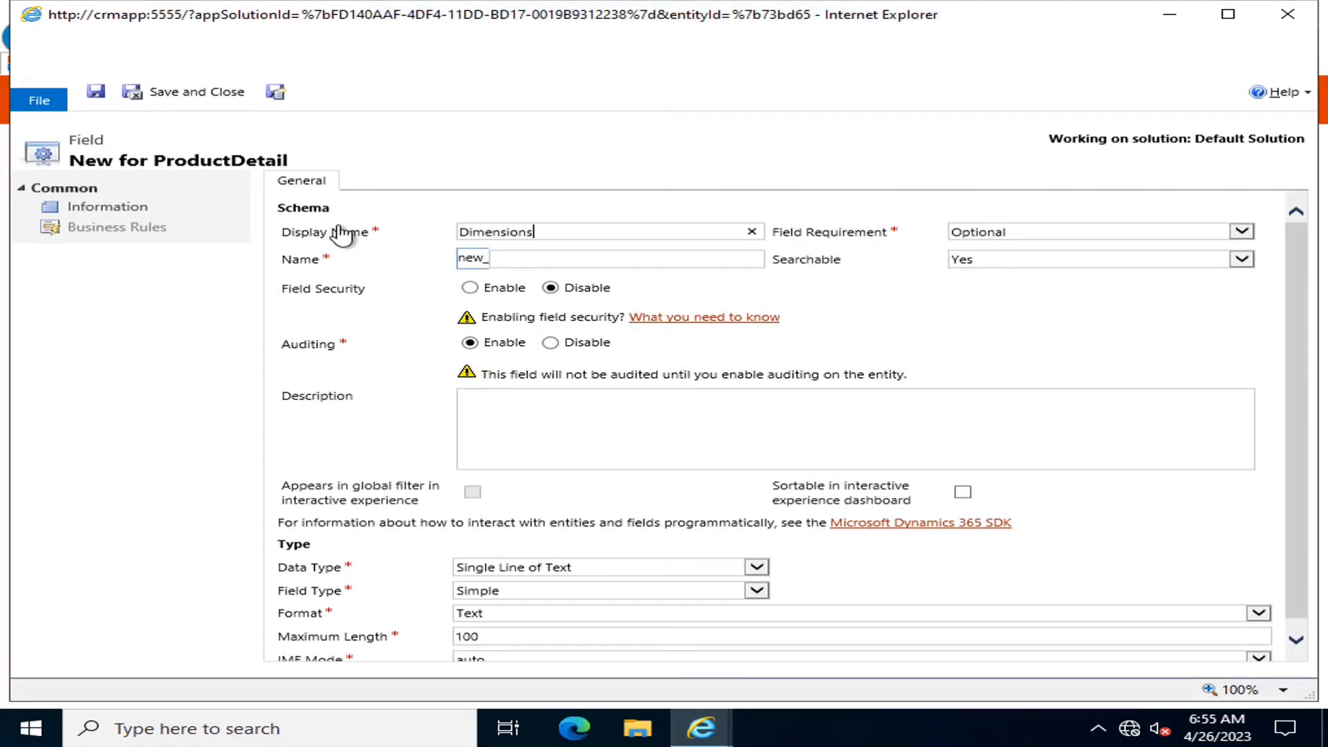
pyautogui.press('Tab')
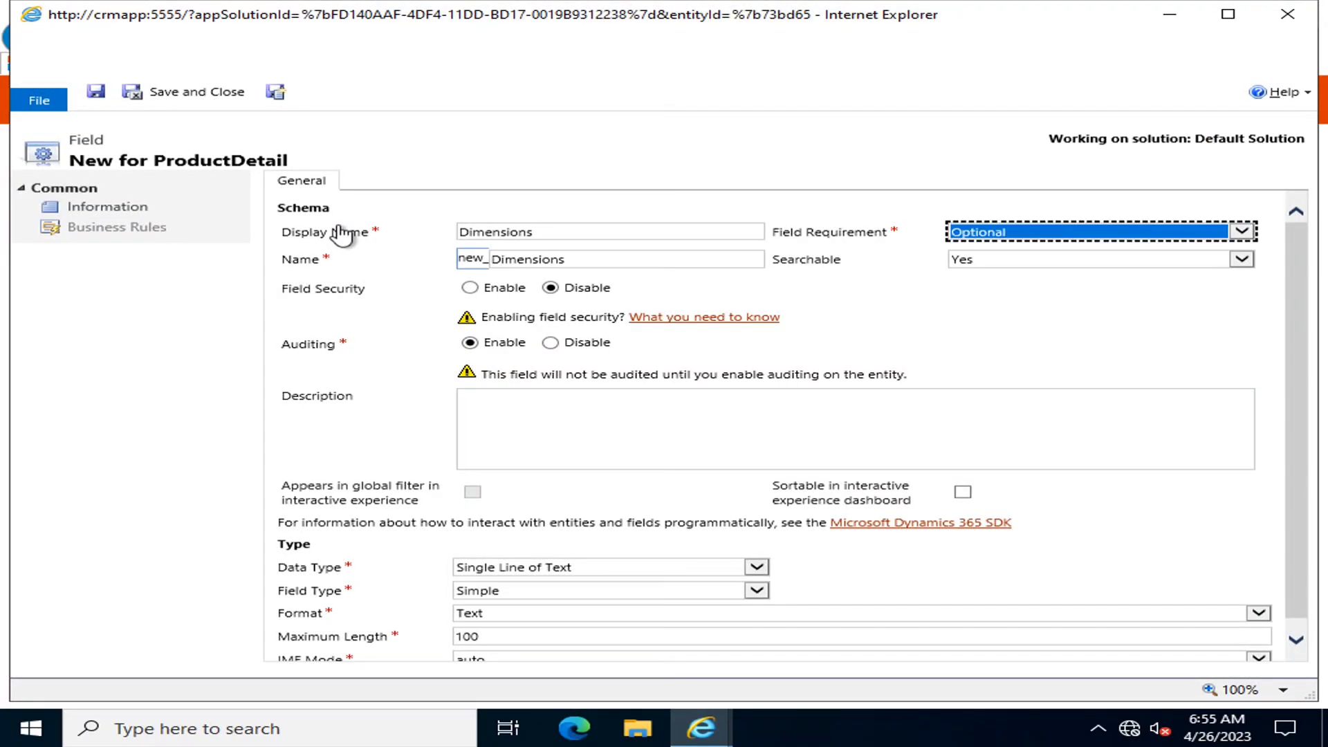
pyautogui.press('Down')
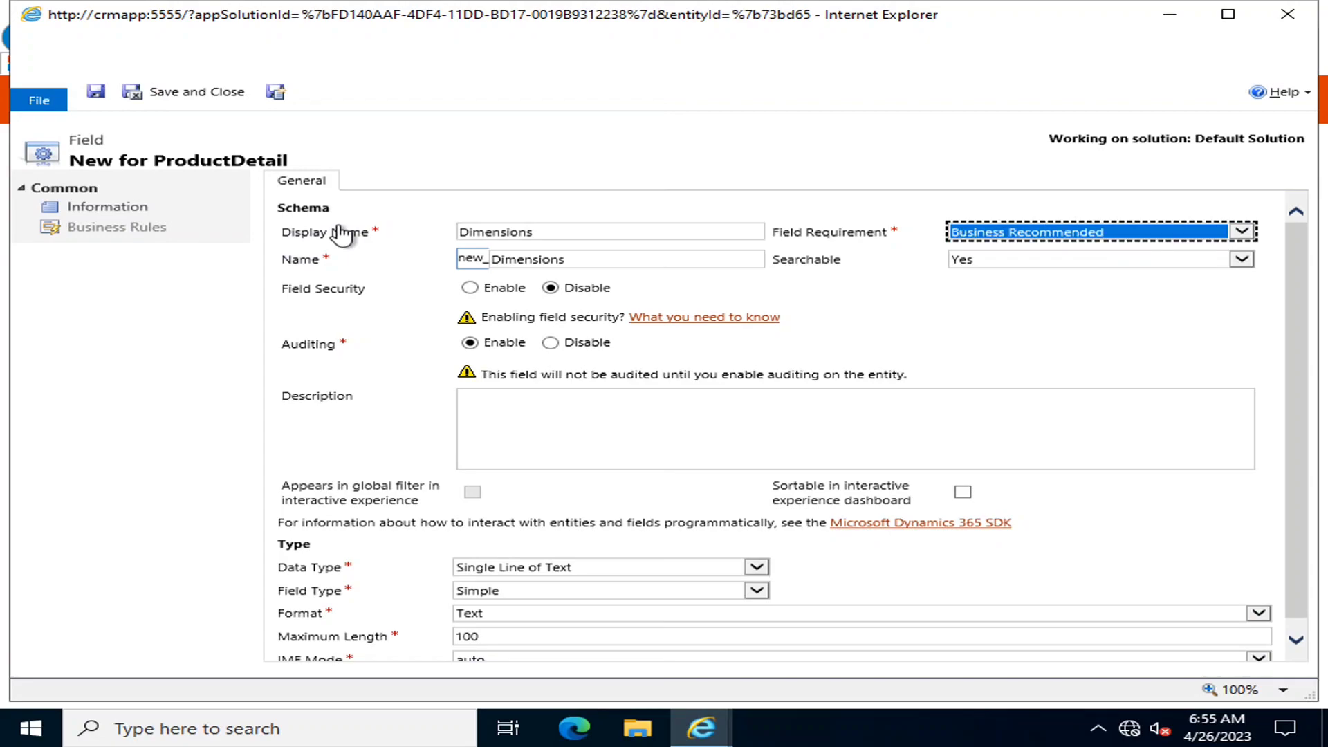
pyautogui.press('Tab')
pyautogui.press('Tab')
pyautogui.press('Tab')
pyautogui.press('Tab')
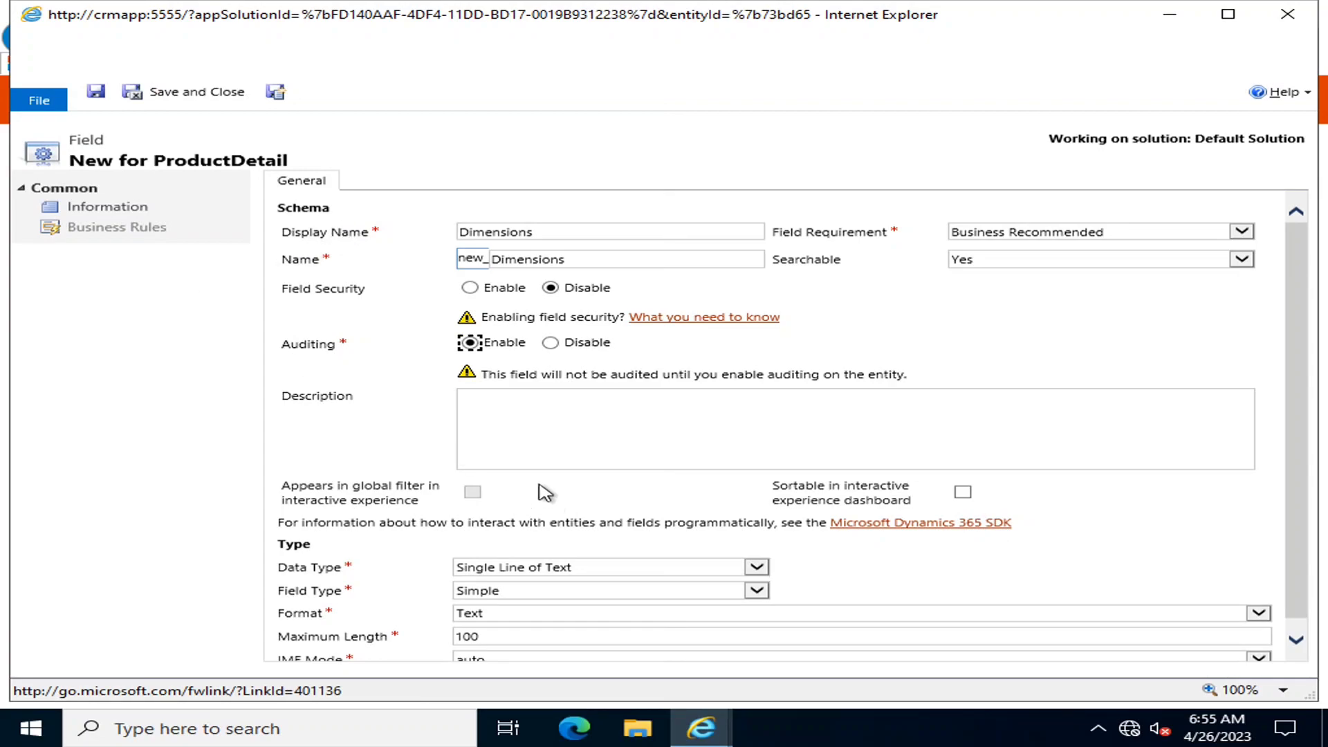
pyautogui.scroll(-1, 531, 584)
pyautogui.scroll(1, 561, 343)
pyautogui.click(133, 83)
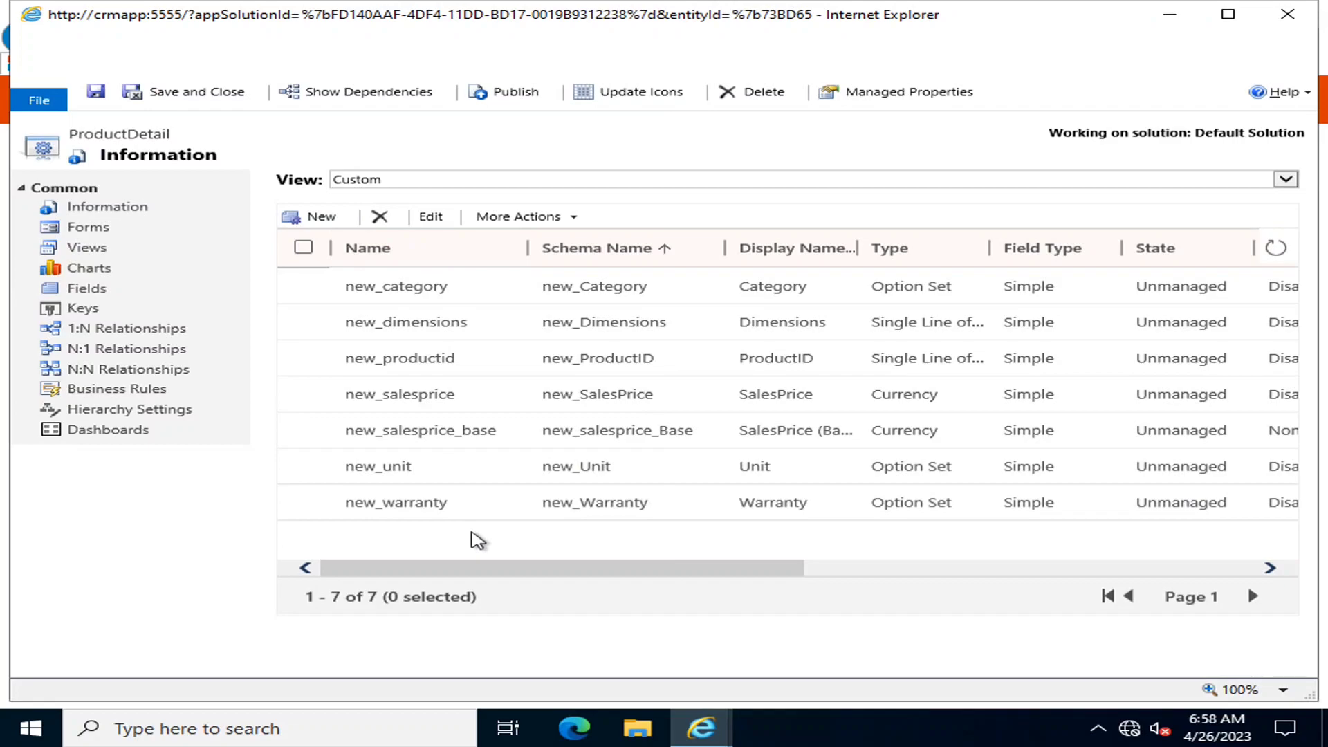
# Publish all customizations from the solution's components overview
pyautogui.click(516, 95)
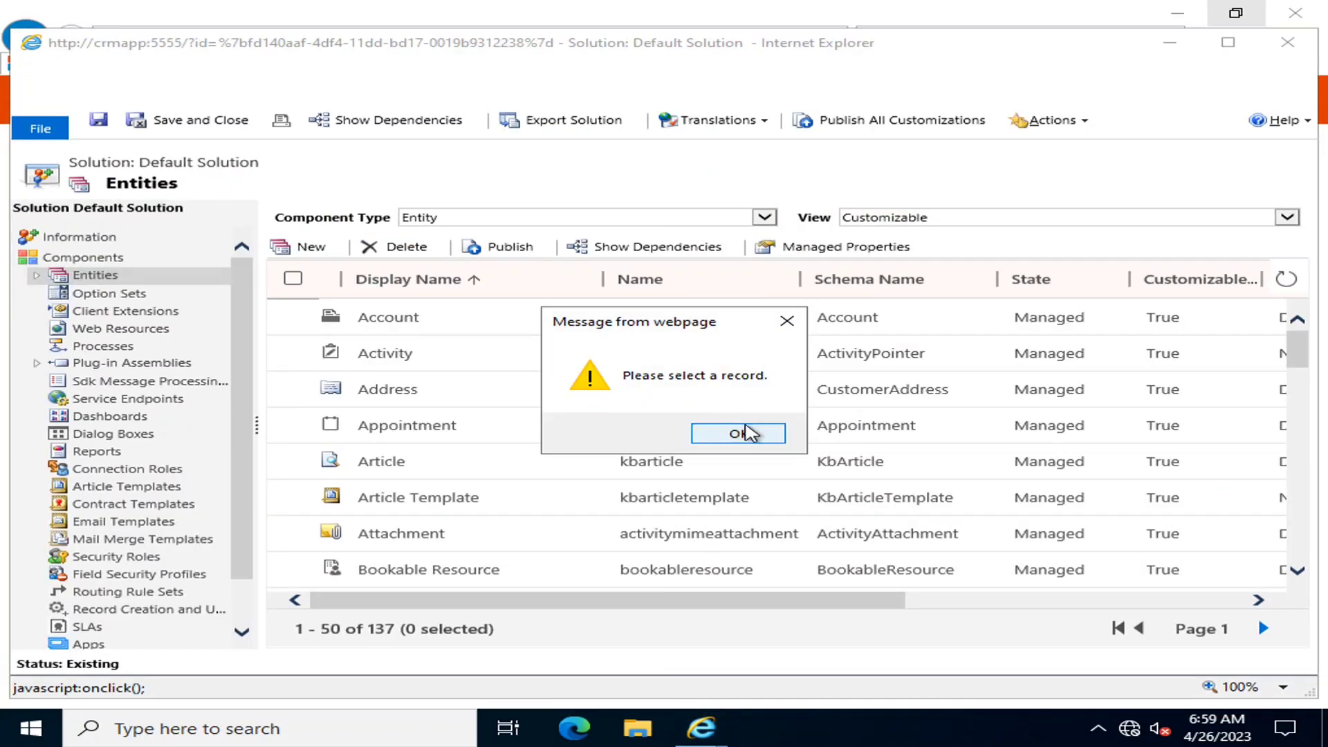
pyautogui.click(783, 317)
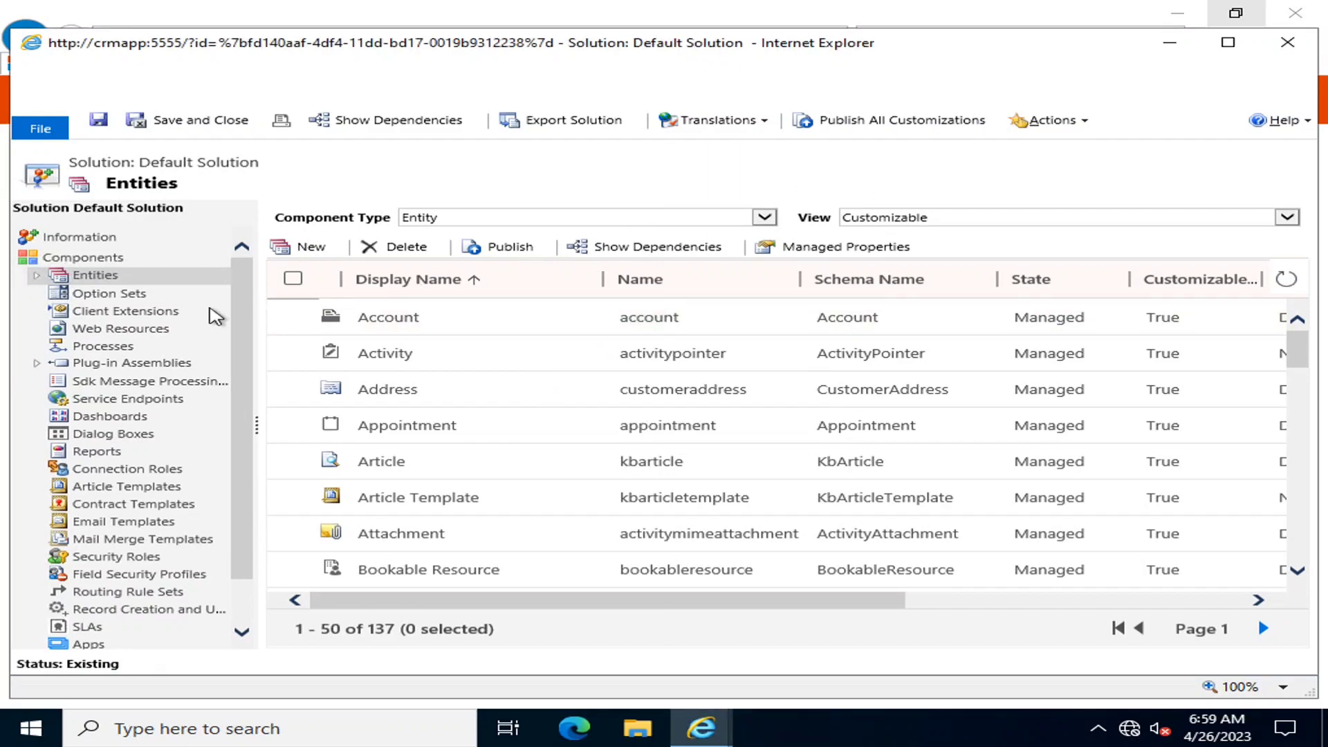
pyautogui.click(77, 260)
pyautogui.click(889, 129)
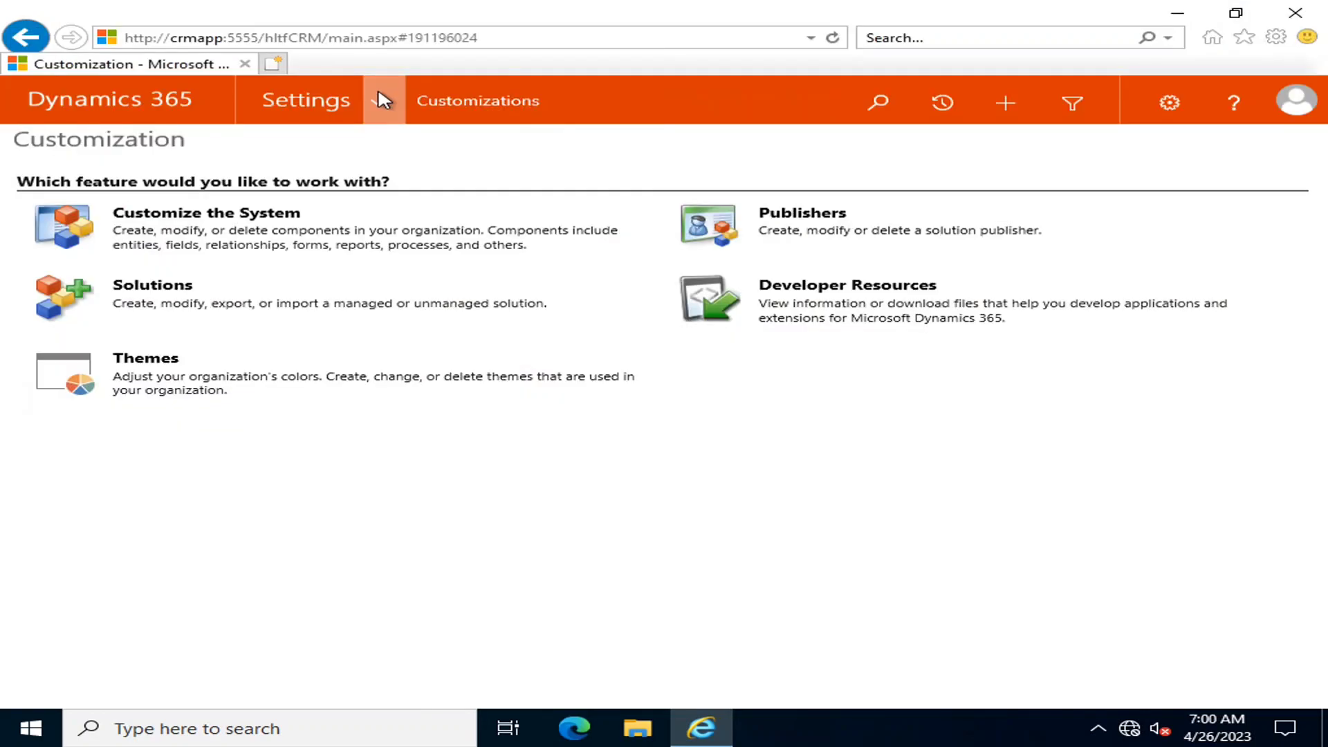
# Go to the CustomModule area and open the ProductDetails records list
pyautogui.click(379, 104)
pyautogui.click(16, 181)
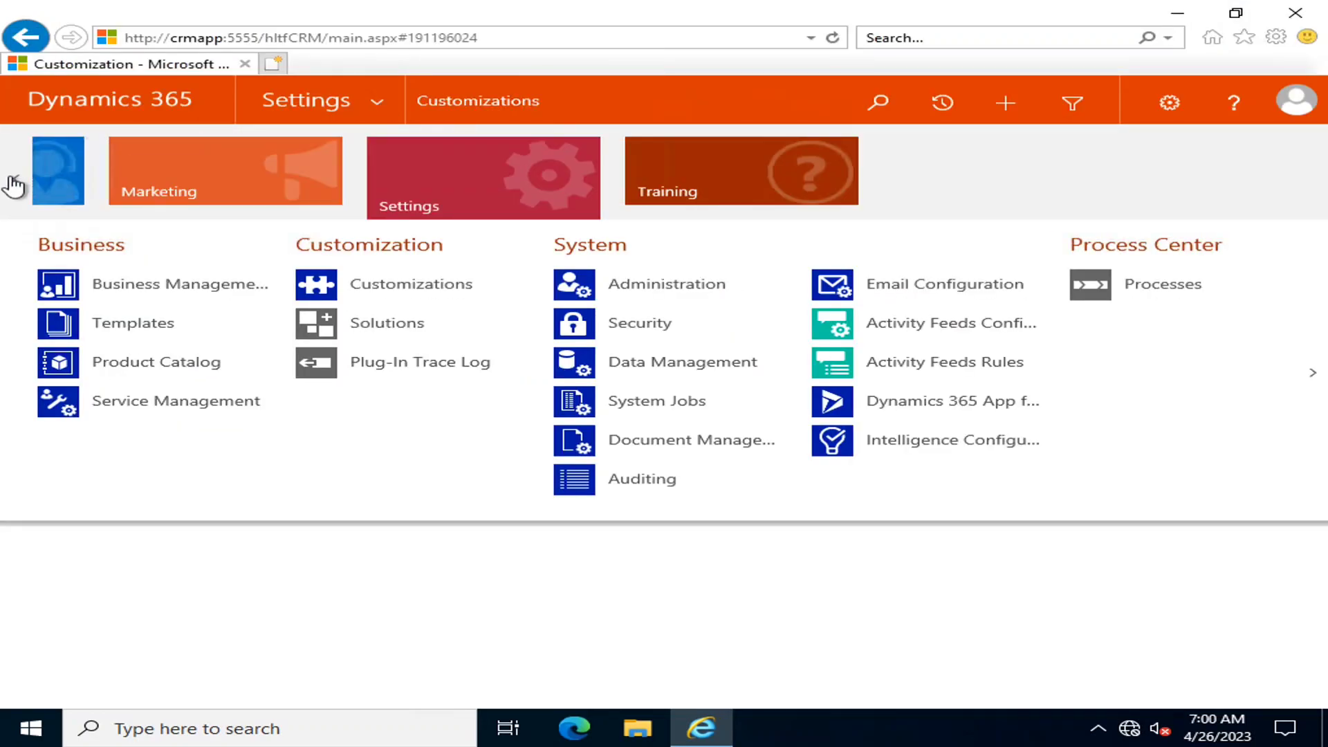
pyautogui.click(100, 178)
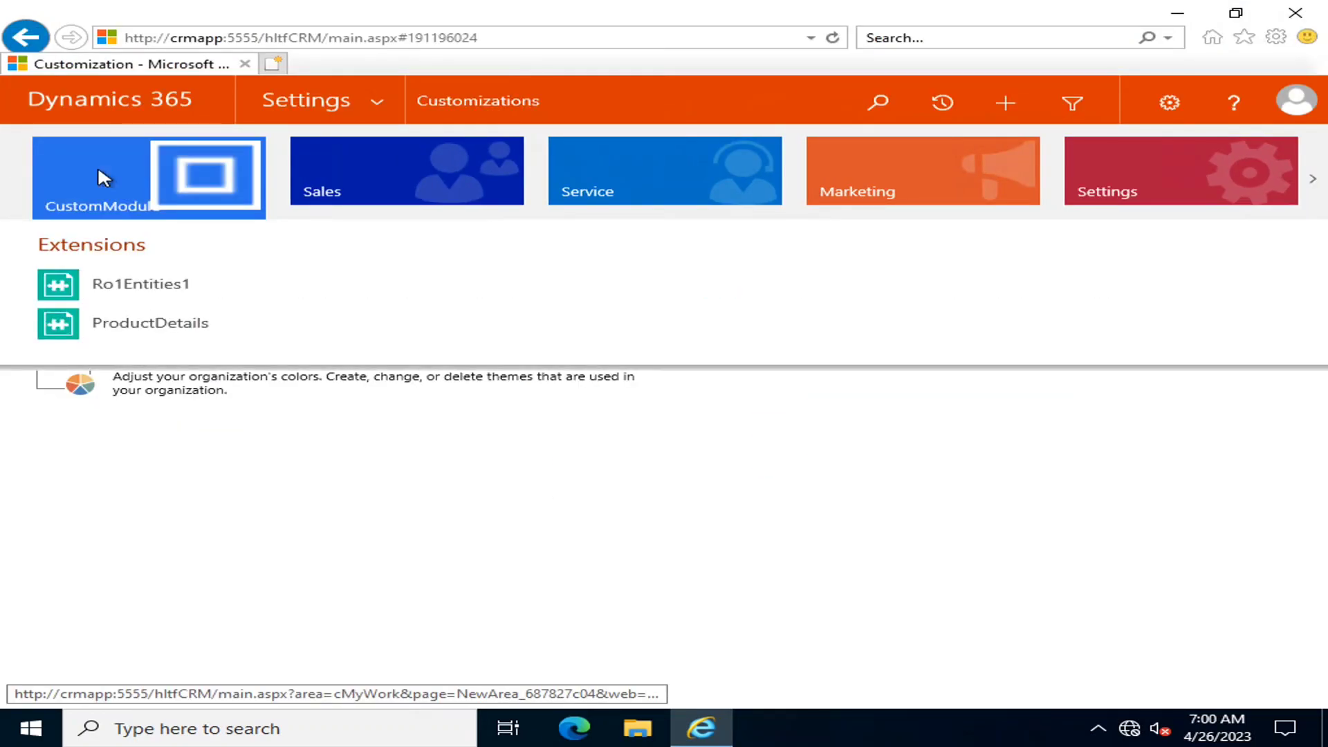
pyautogui.click(173, 336)
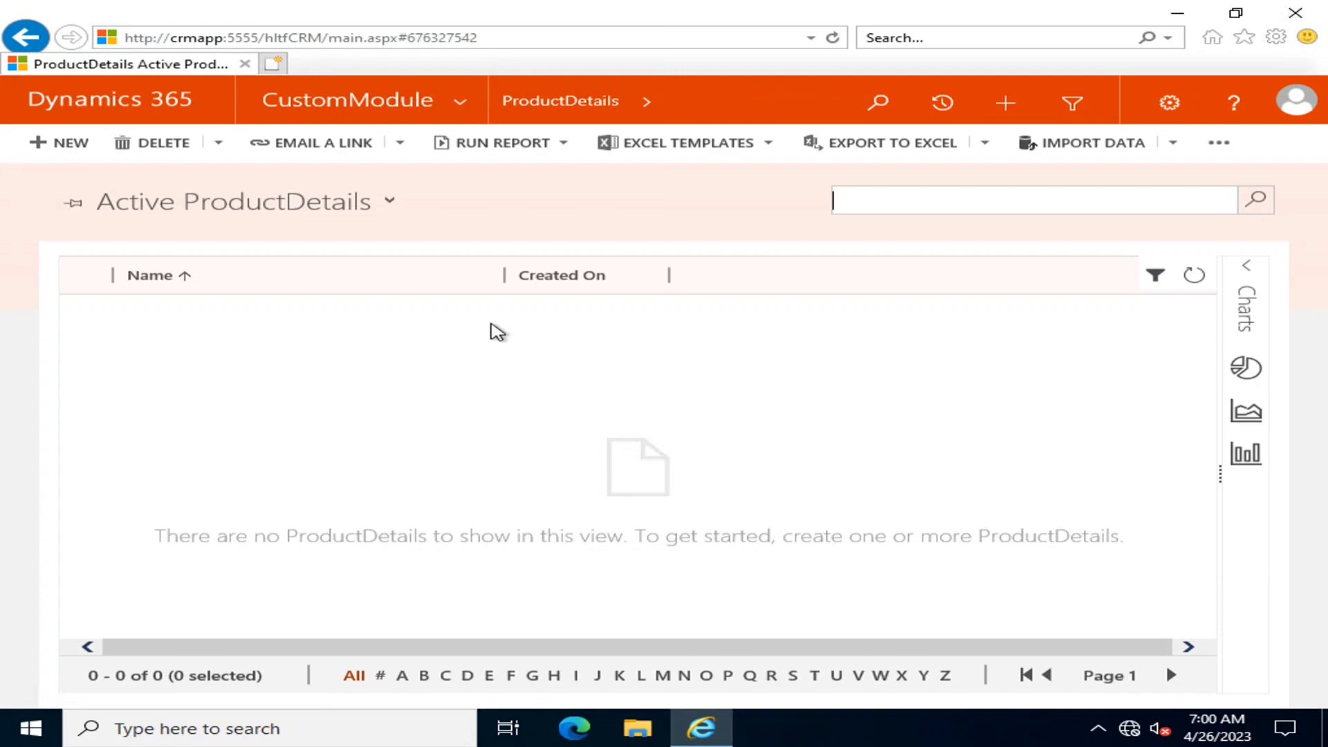
# Check the available ProductDetails system views, then show the Settings area's pages
pyautogui.click(392, 201)
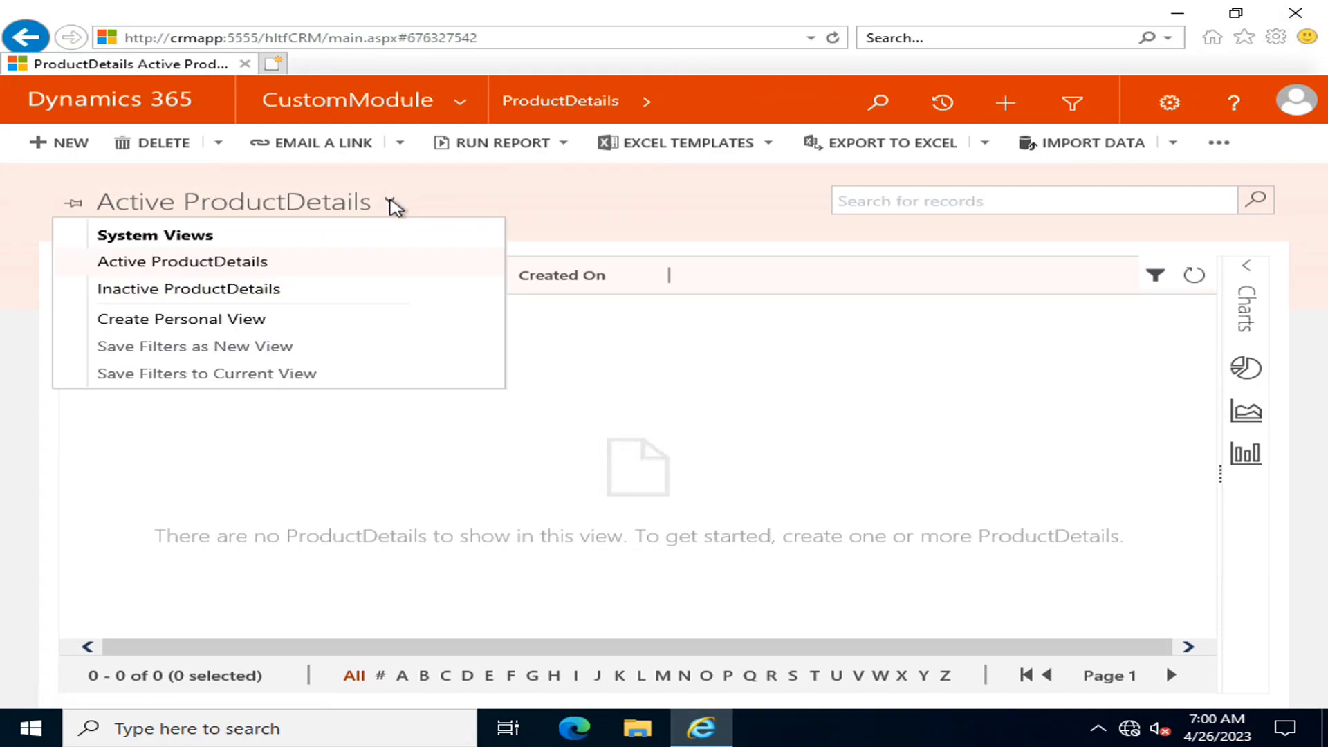
pyautogui.click(460, 101)
pyautogui.click(1176, 180)
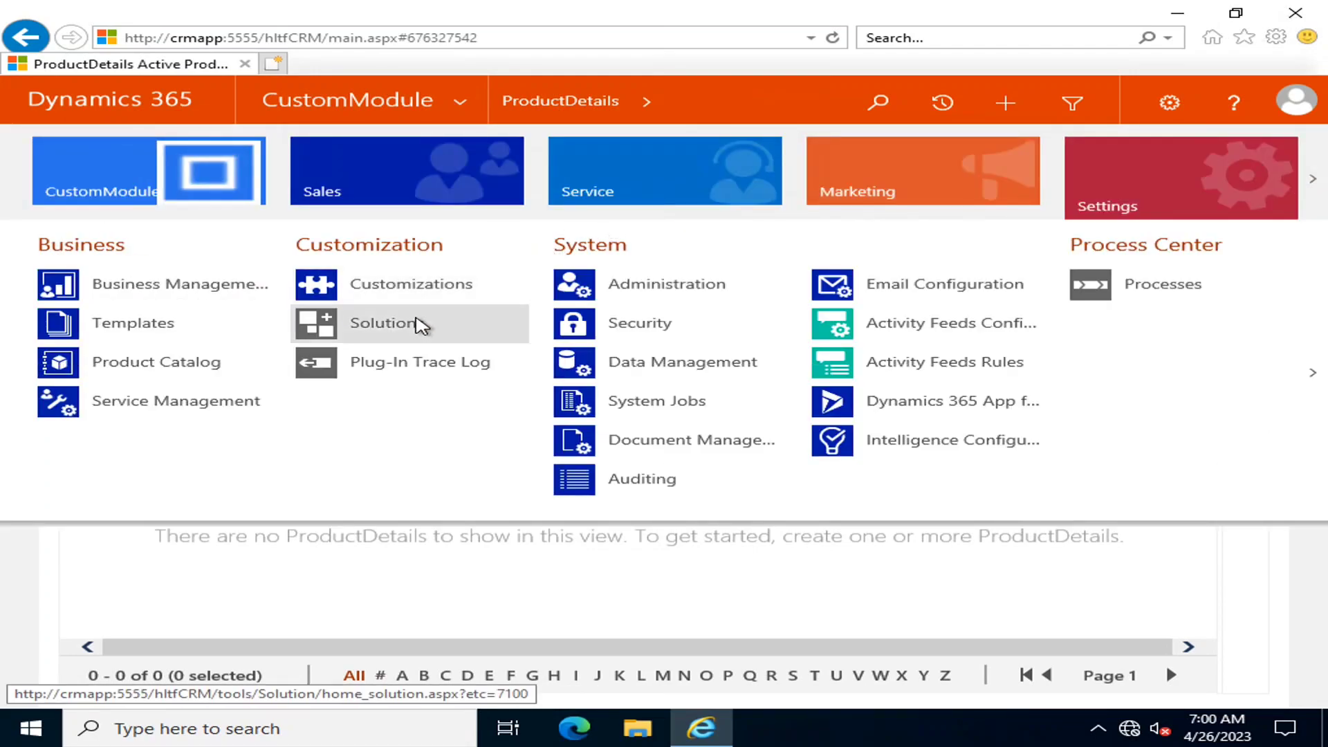
# In Customize the System, filter entities to Custom and open ProductDetail's views list
pyautogui.click(403, 289)
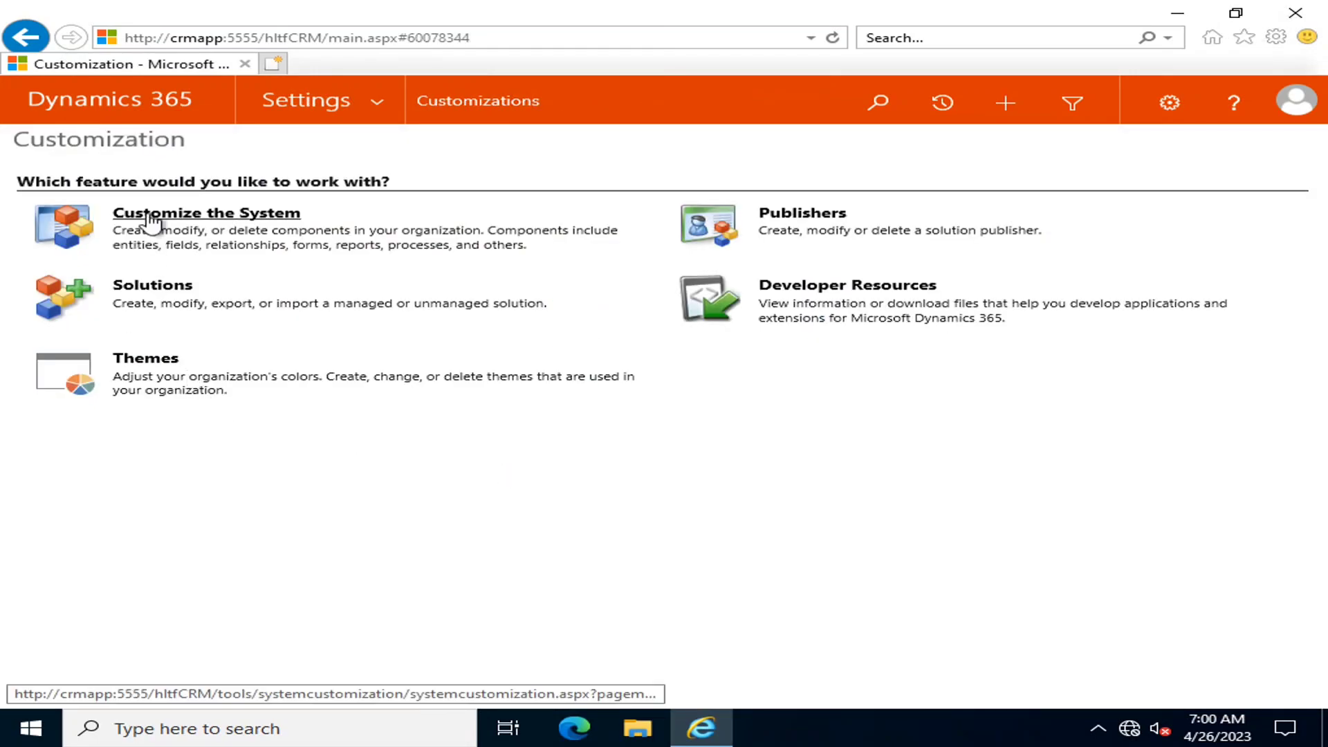
pyautogui.click(150, 214)
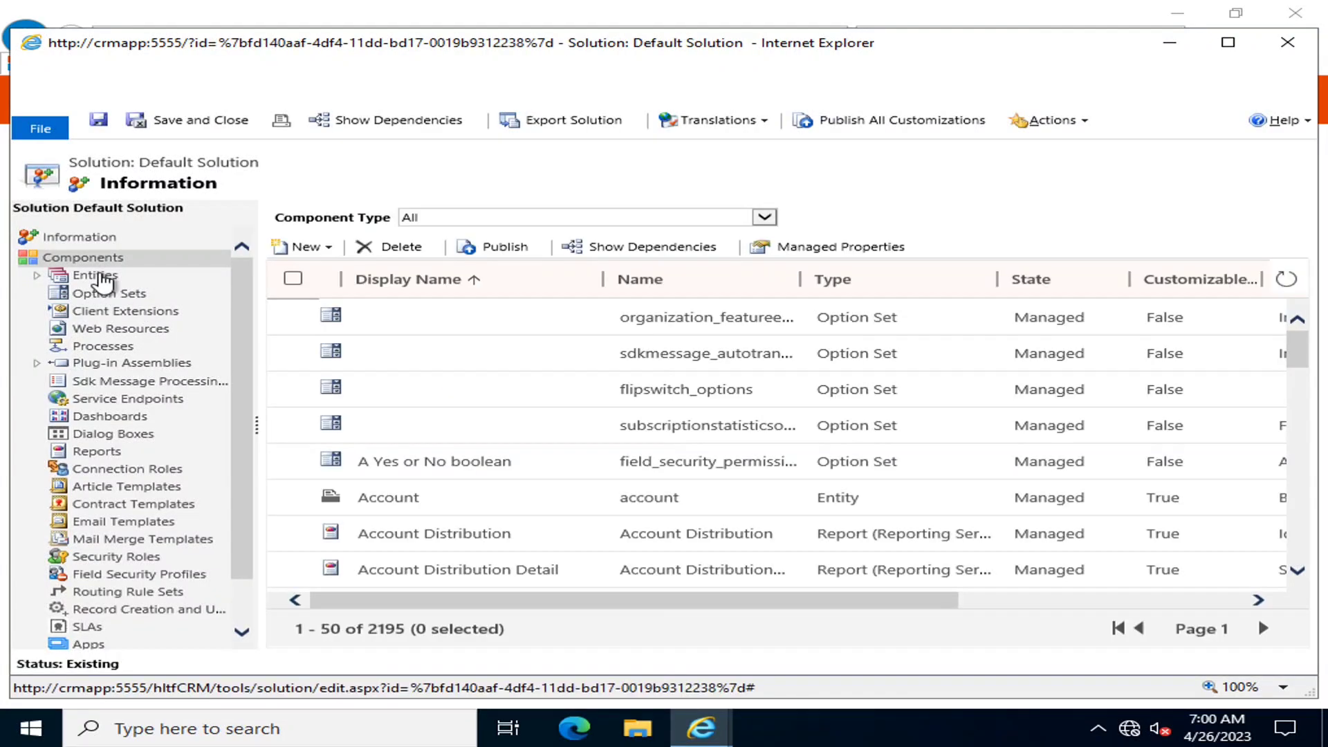
pyautogui.click(92, 276)
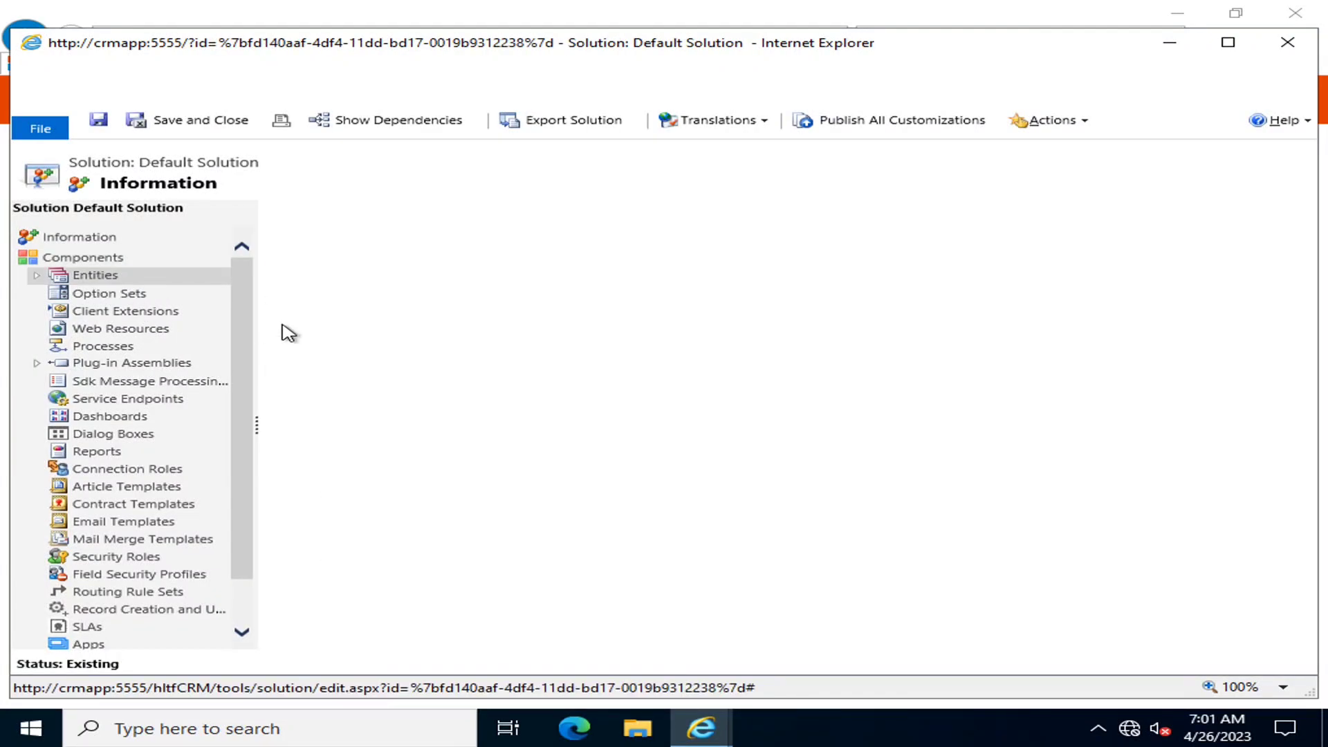
pyautogui.click(925, 220)
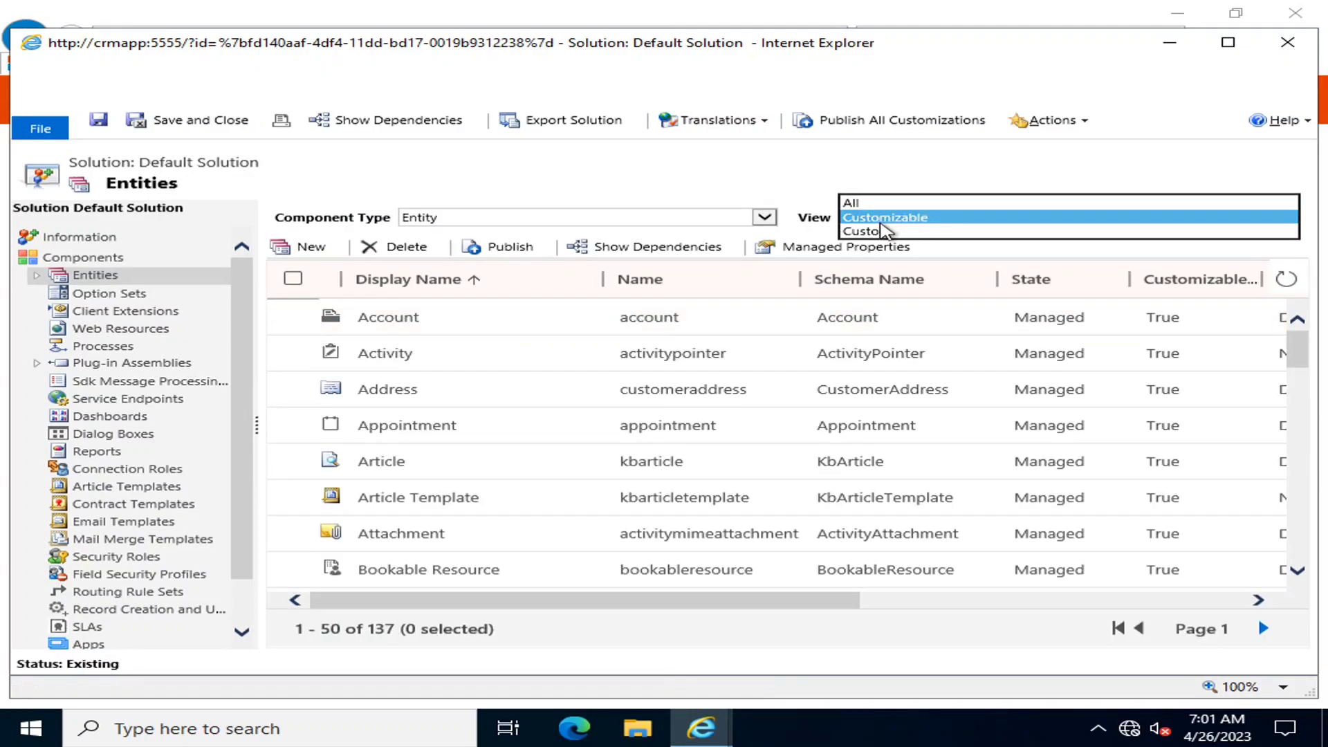
pyautogui.click(879, 231)
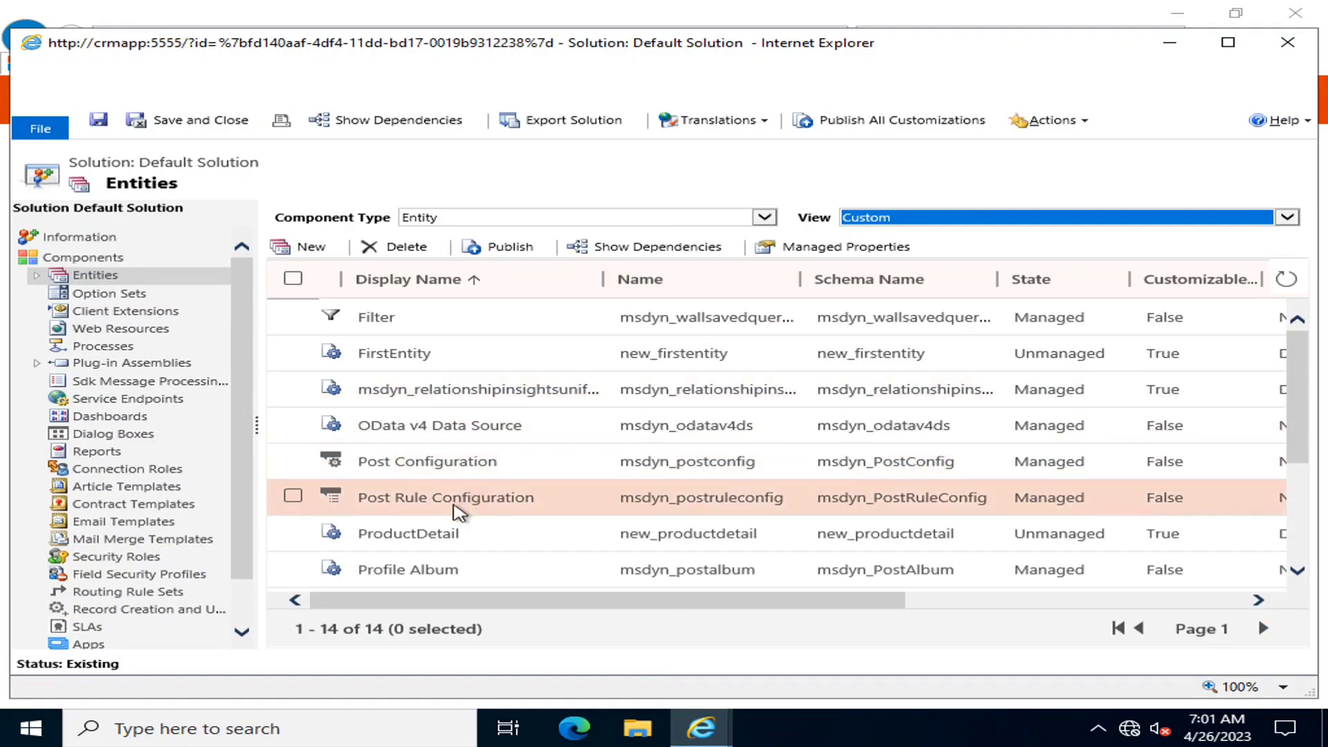
pyautogui.scroll(-3, 408, 402)
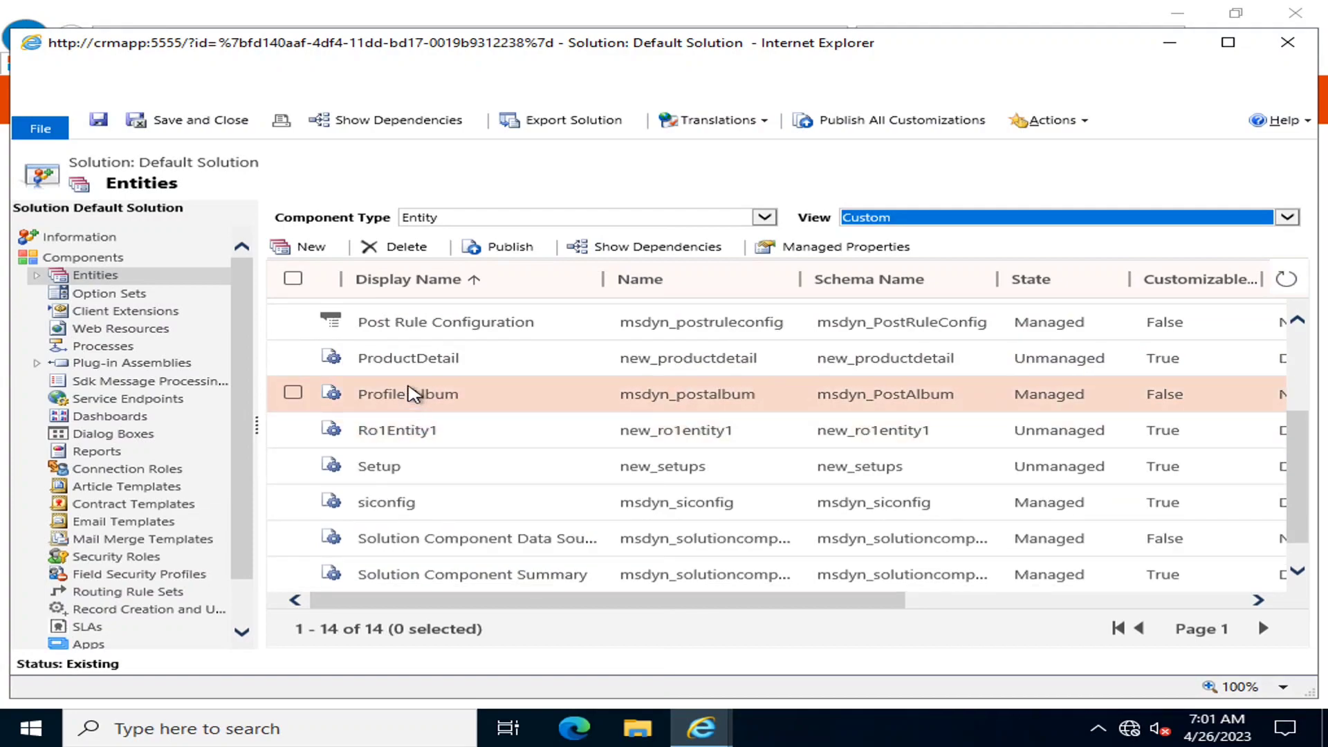
pyautogui.click(414, 372)
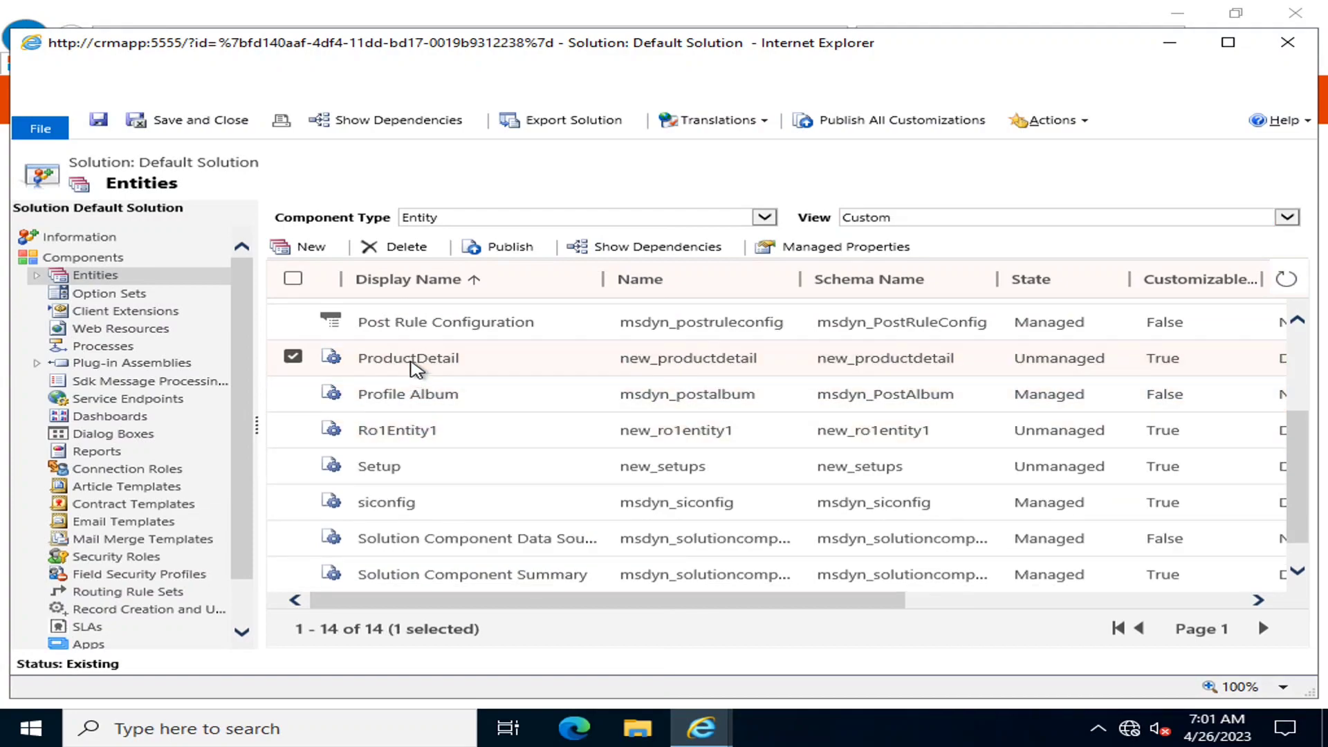
pyautogui.doubleClick(414, 359)
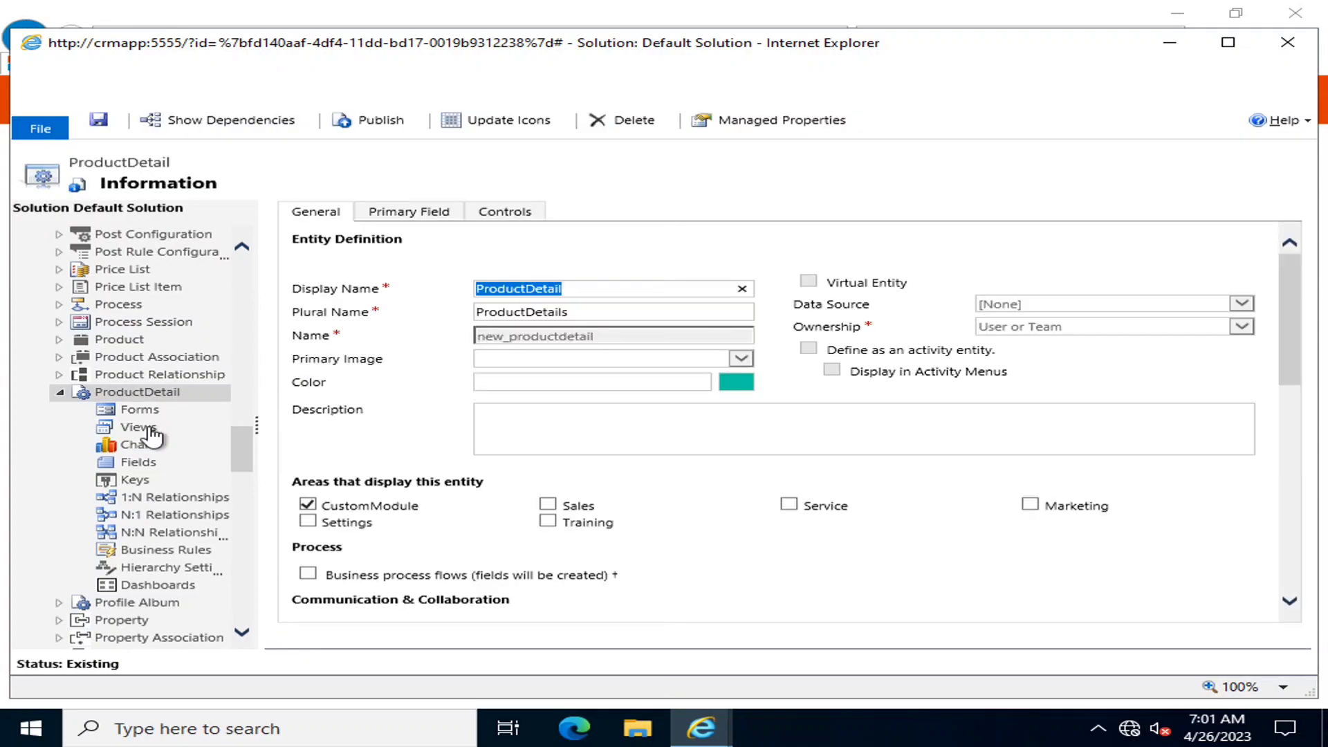
pyautogui.click(148, 429)
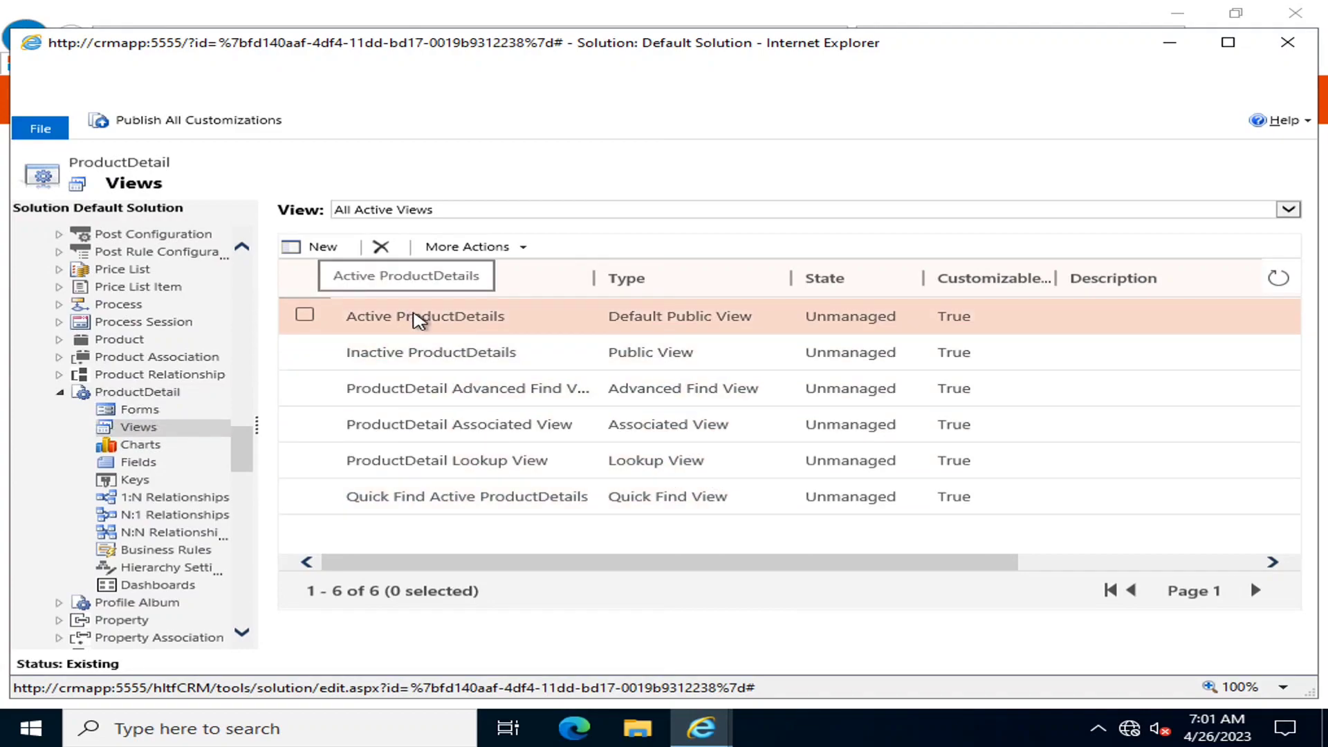
# Open the Active ProductDetails view editor and bring up Add Columns
pyautogui.click(416, 320)
pyautogui.doubleClick(410, 321)
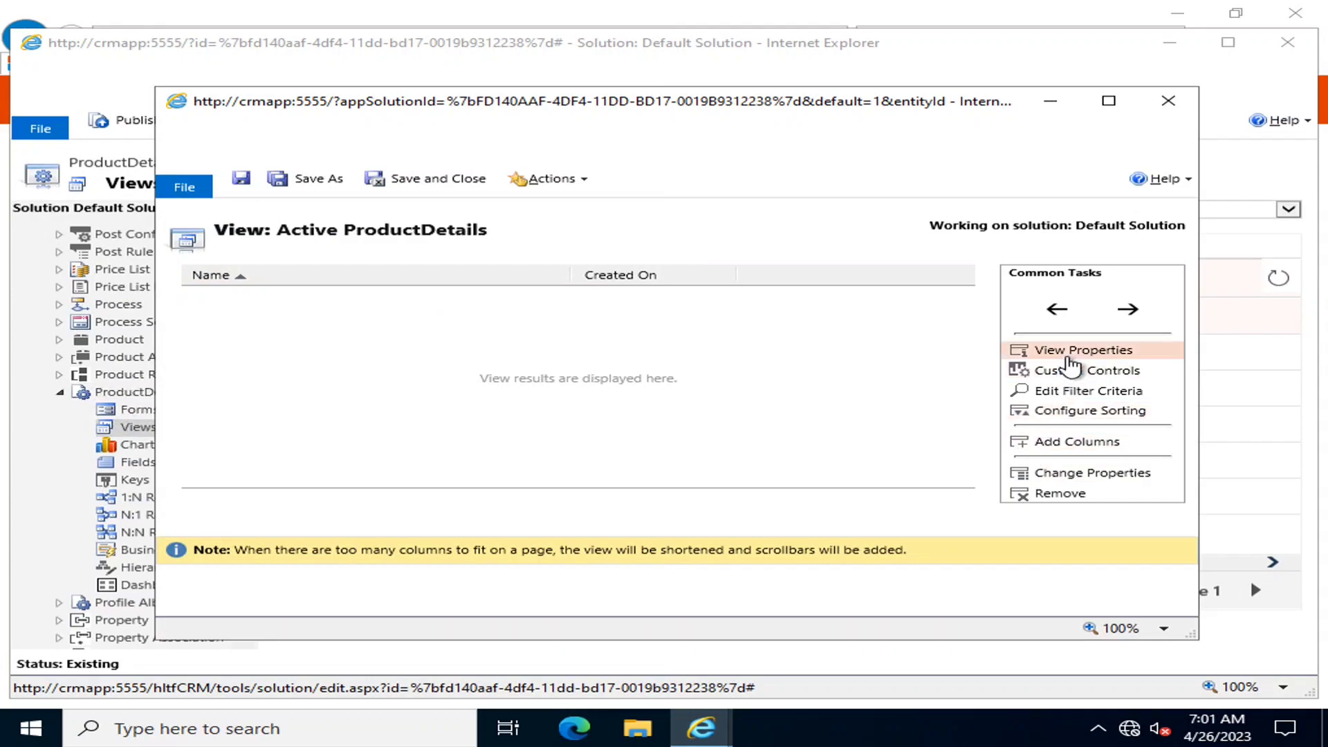
pyautogui.click(1107, 446)
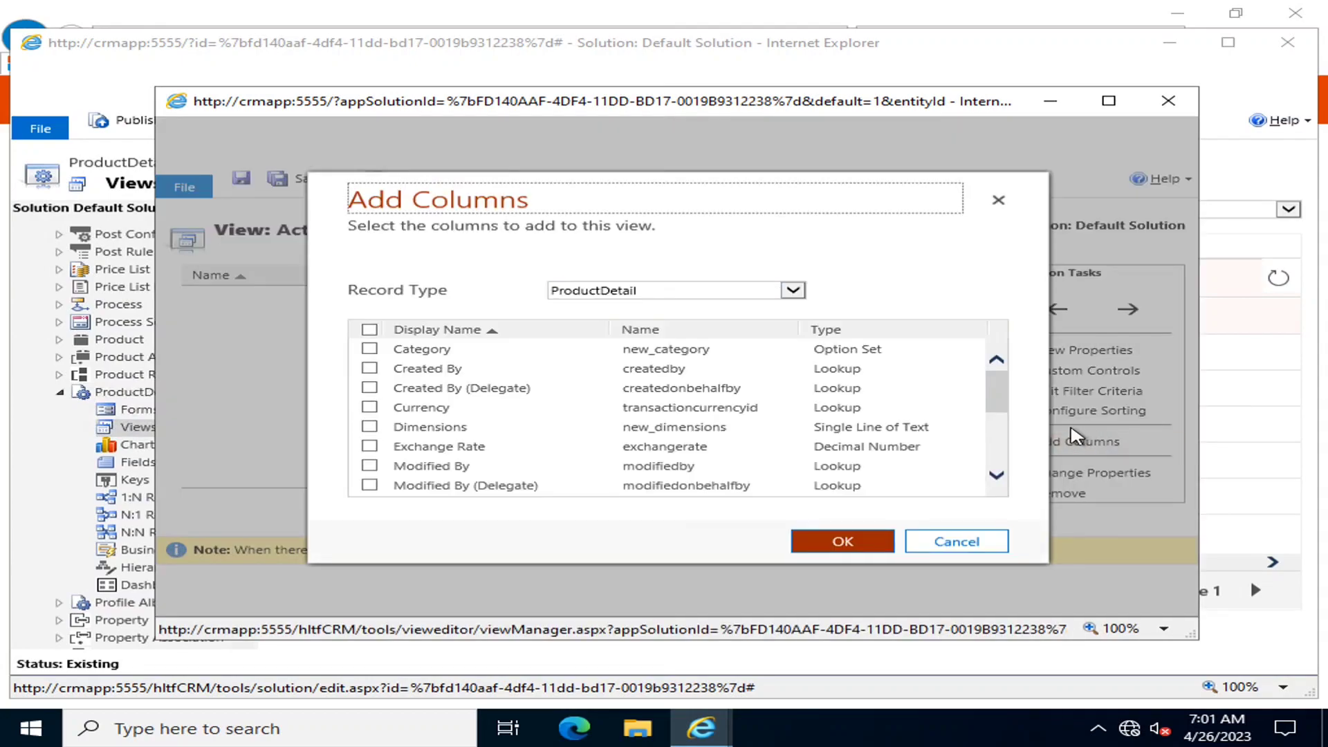
# Tick Category, Currency, Dimensions, ProductID, SalesPrice, Unit and Warranty columns and confirm with OK
pyautogui.moveTo(996, 388); pyautogui.dragTo(1018, 459)
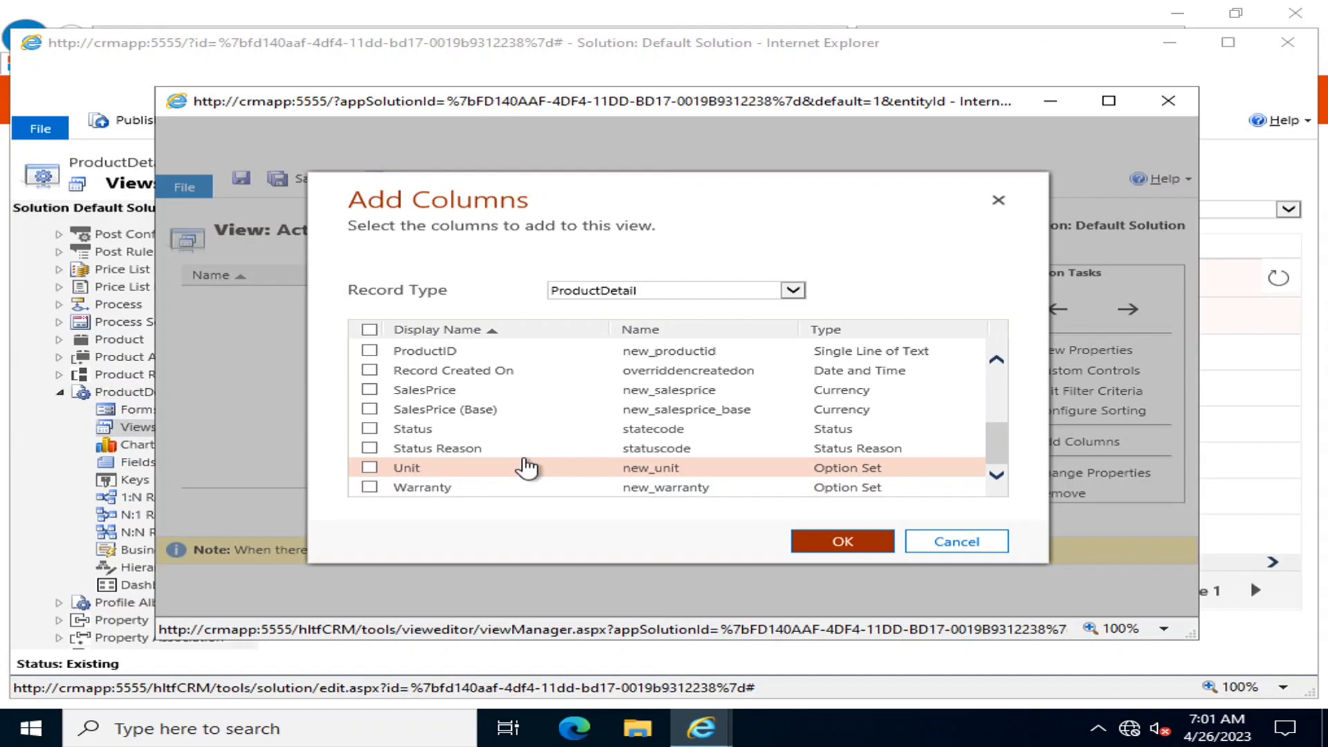
pyautogui.scroll(2, 524, 468)
pyautogui.scroll(2, 527, 470)
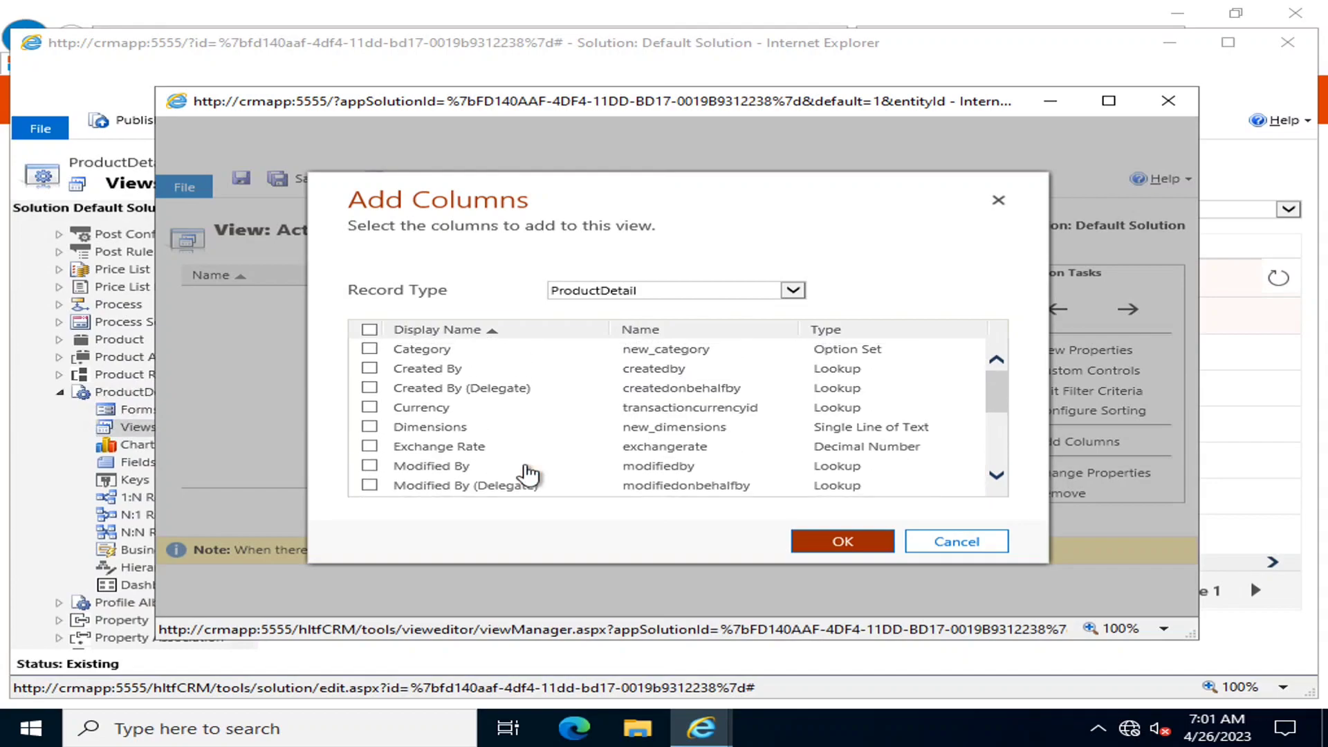
pyautogui.click(367, 354)
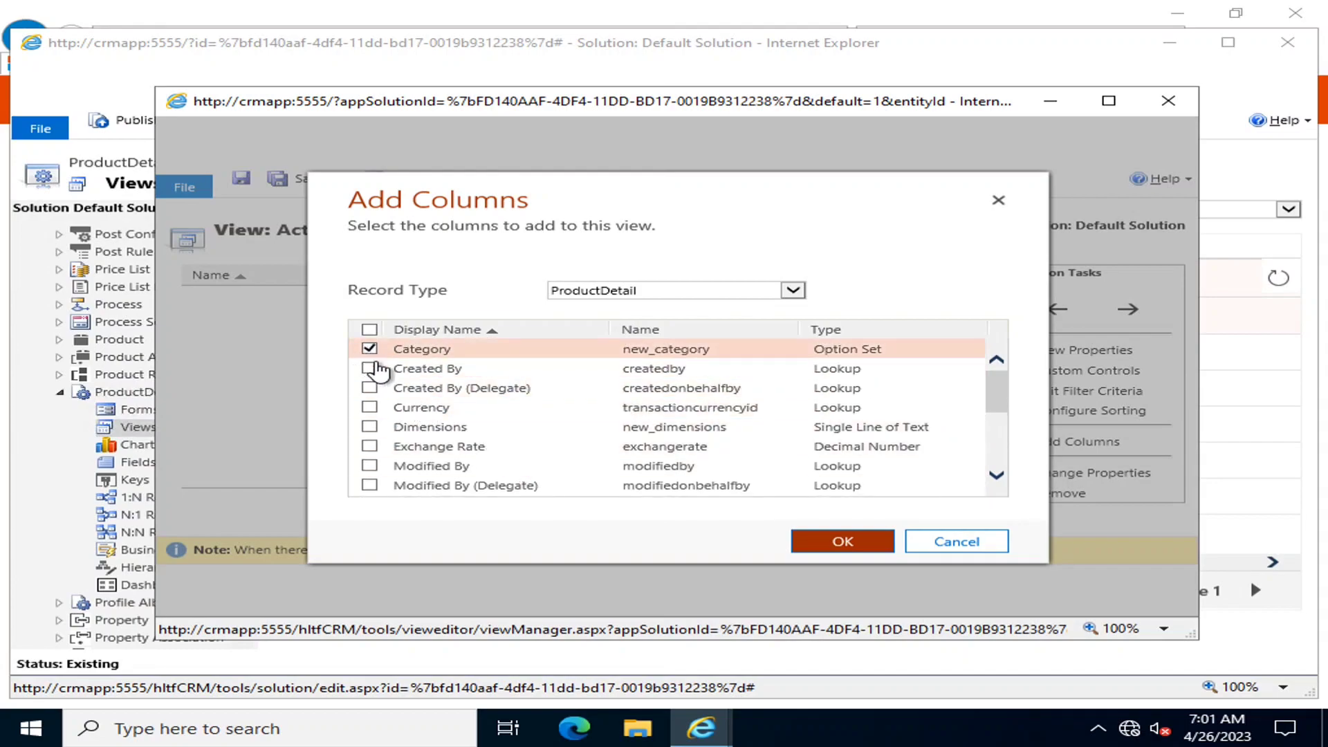
pyautogui.click(370, 410)
pyautogui.click(370, 427)
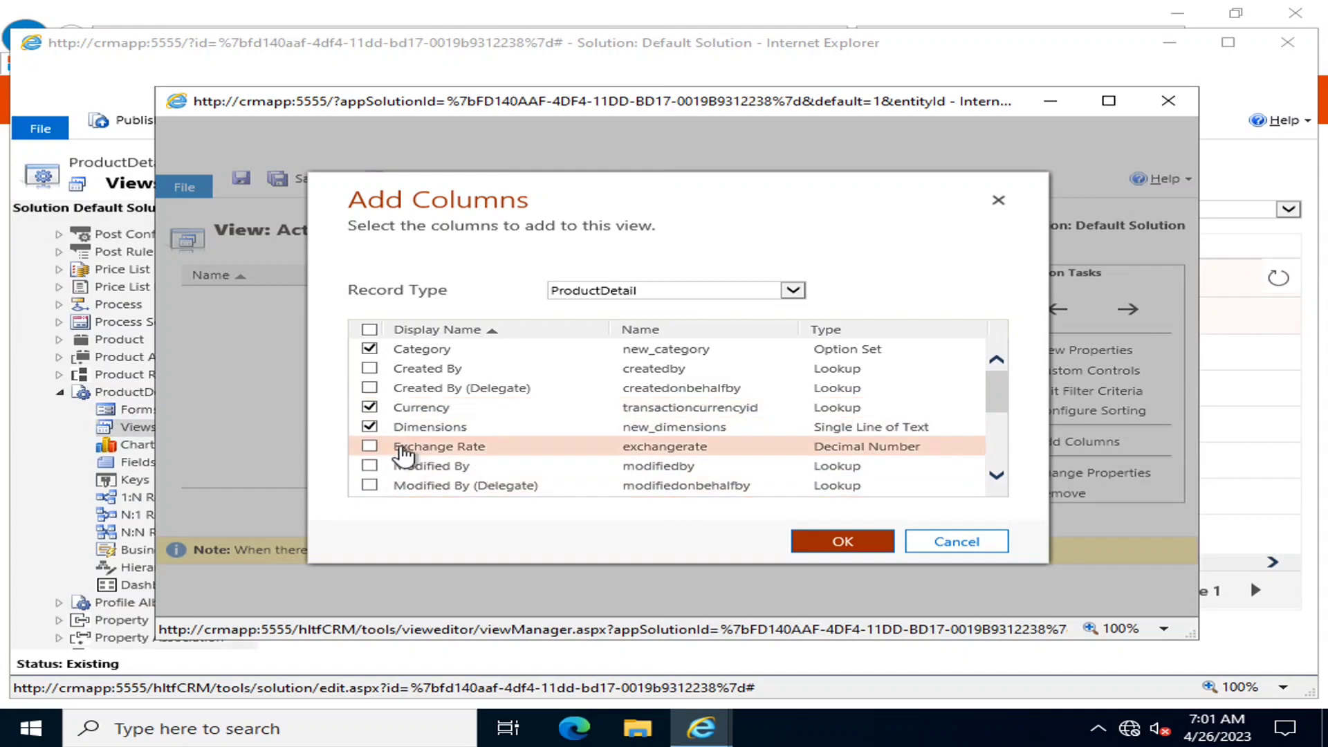
pyautogui.scroll(-3, 374, 456)
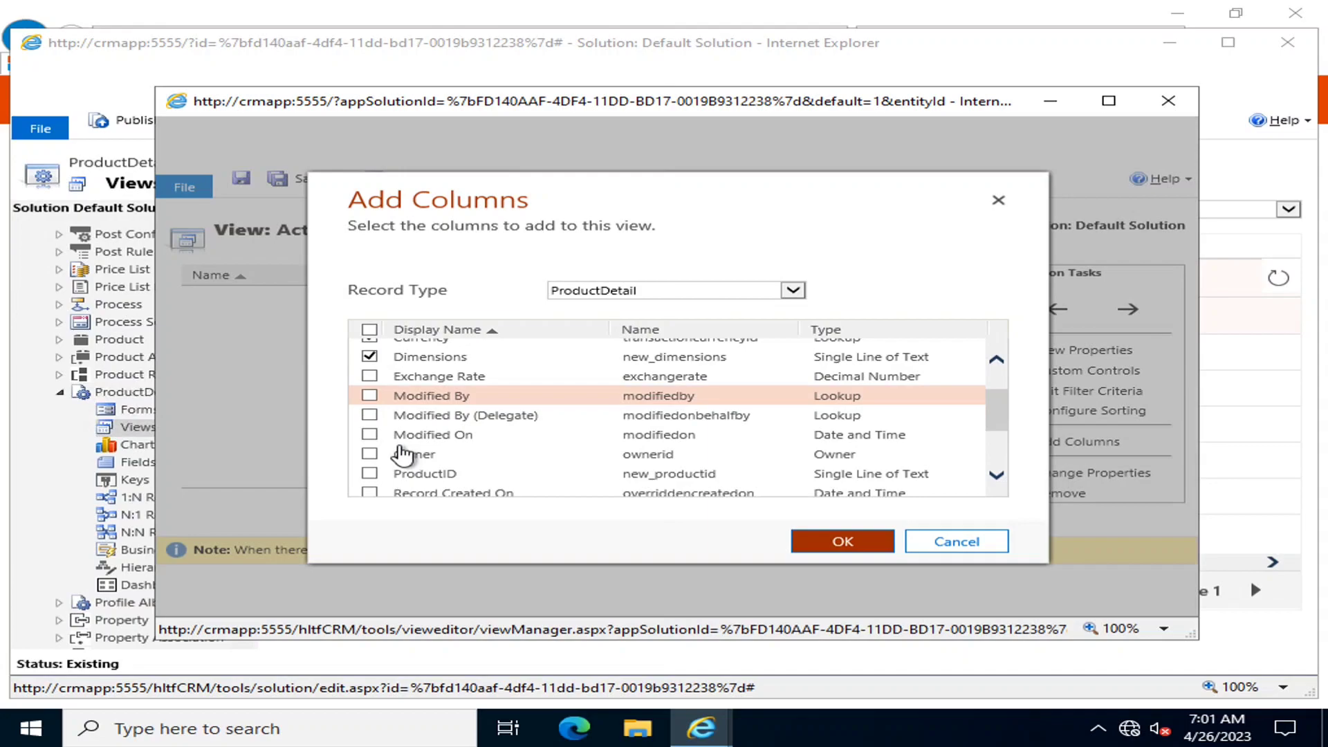
pyautogui.scroll(-1, 374, 460)
pyautogui.click(370, 450)
pyautogui.scroll(-1, 446, 469)
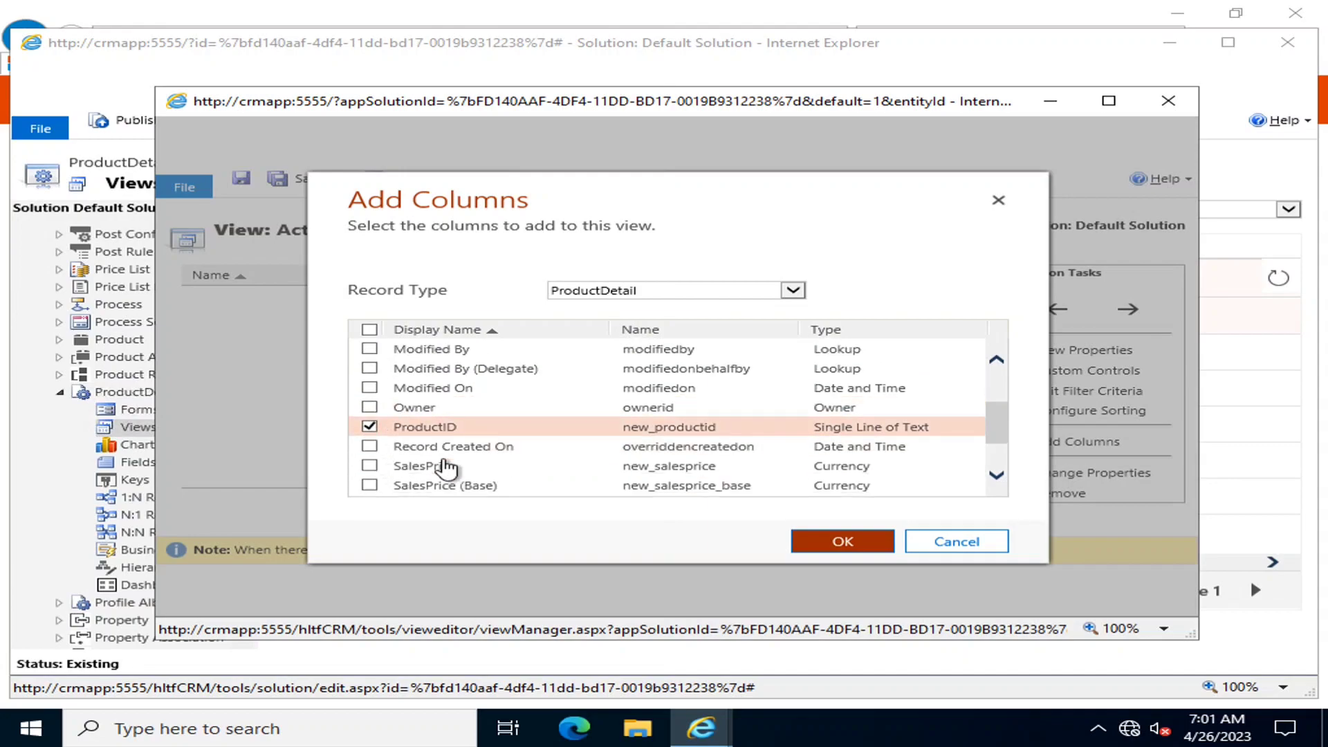
pyautogui.click(370, 466)
pyautogui.scroll(-1, 454, 465)
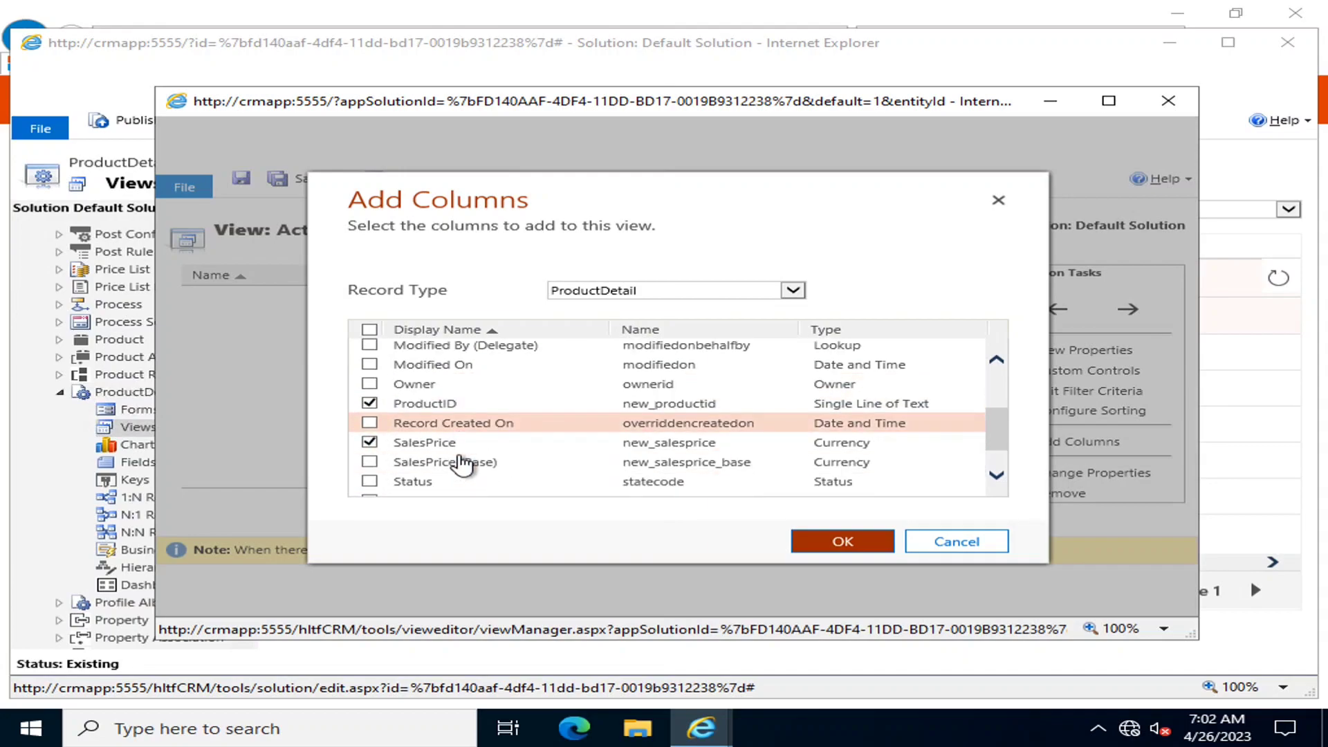
pyautogui.scroll(-1, 463, 464)
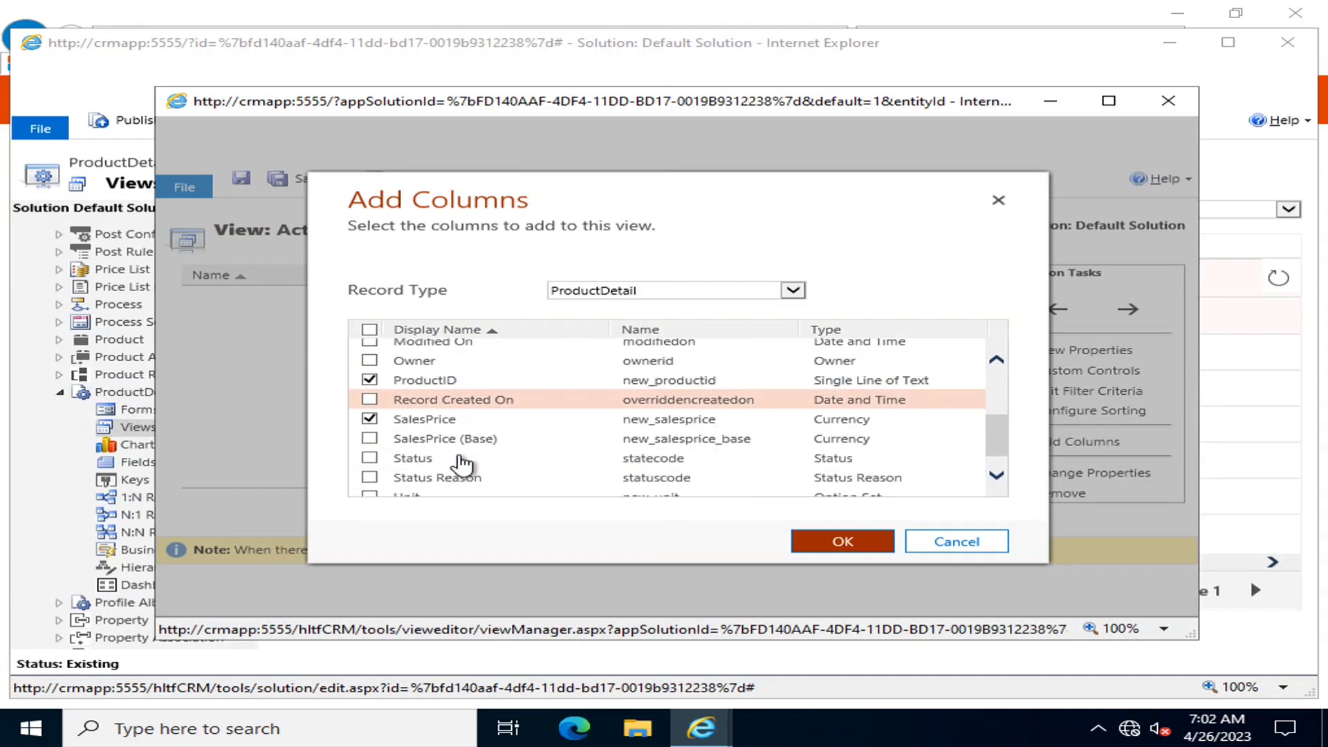
pyautogui.scroll(-1, 372, 477)
pyautogui.click(370, 468)
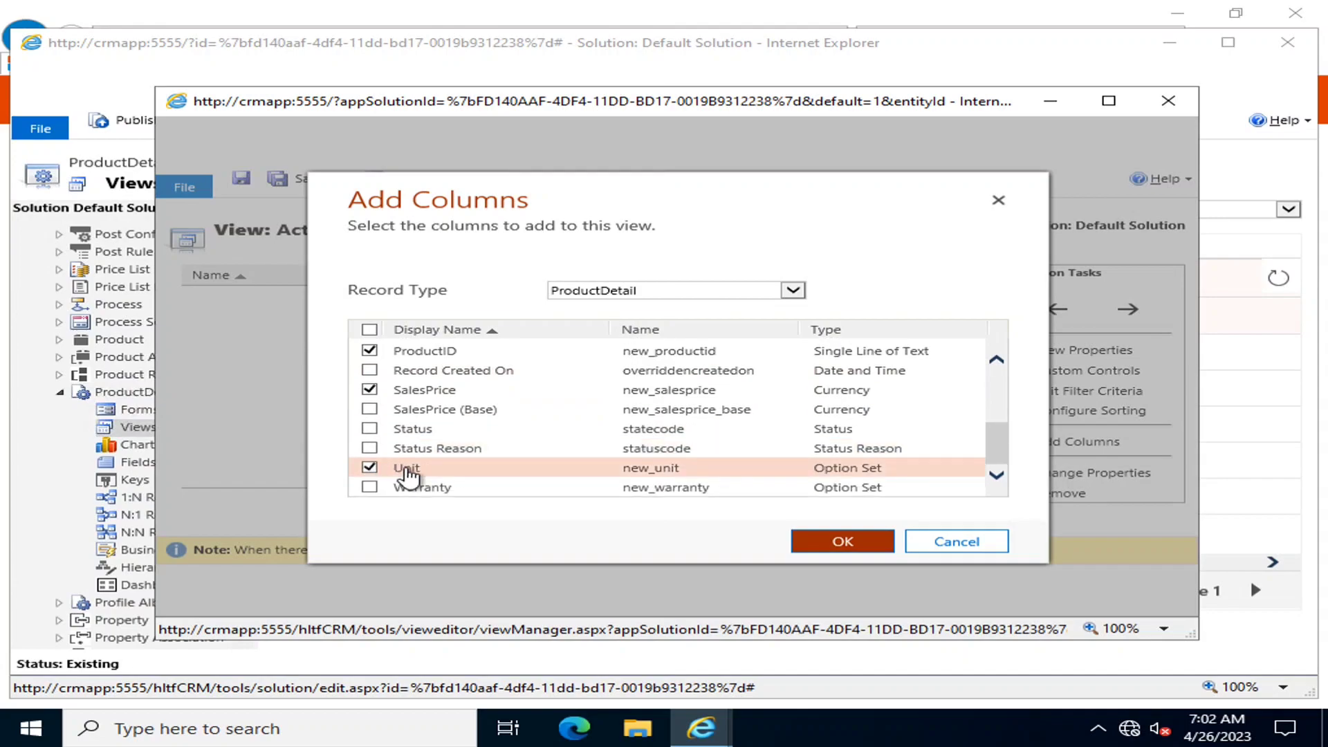
pyautogui.click(369, 488)
pyautogui.scroll(3, 449, 460)
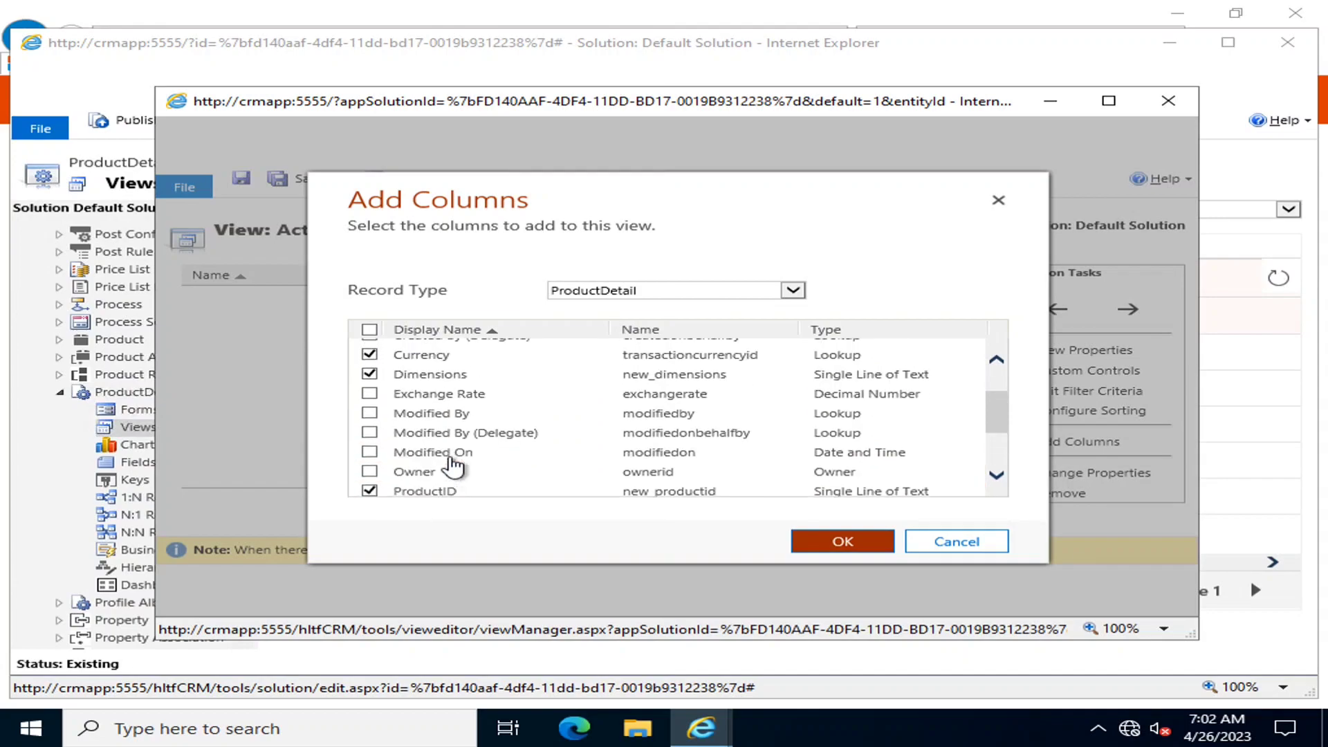
pyautogui.scroll(2, 453, 467)
pyautogui.click(843, 542)
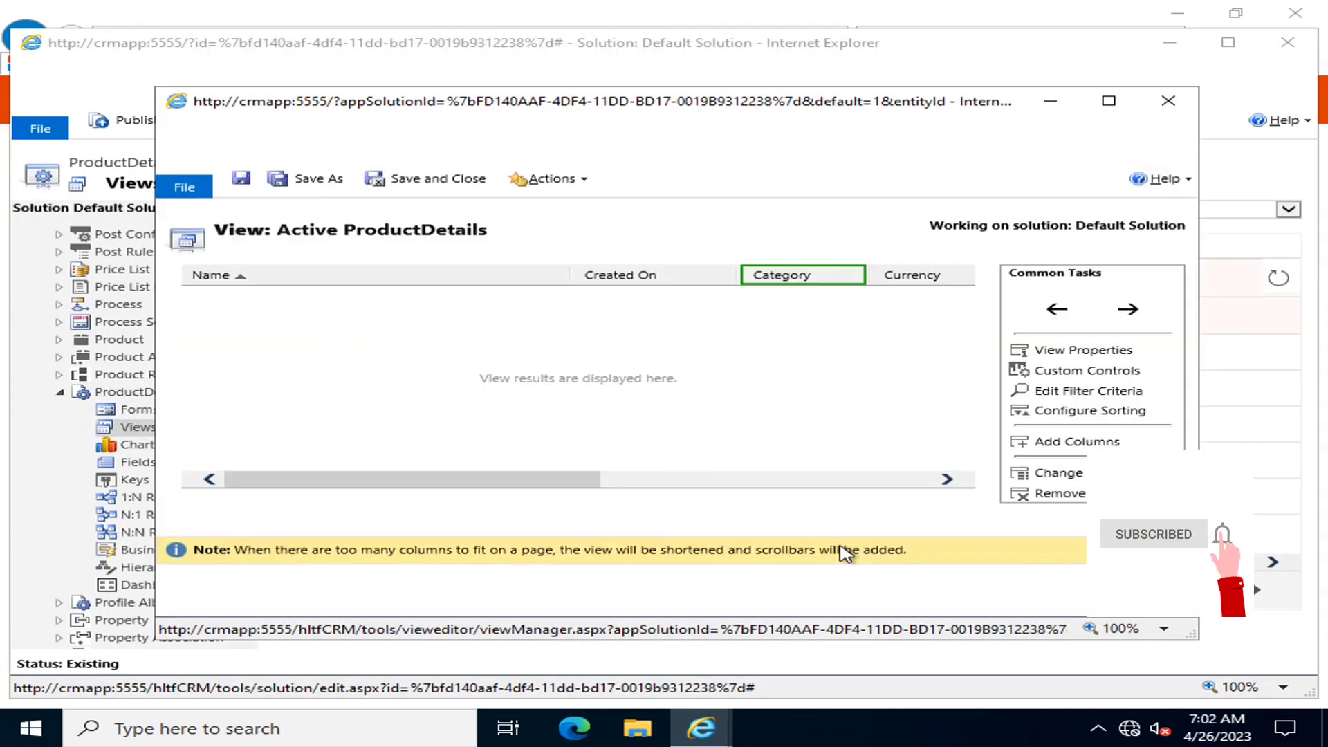
# Move the ProductID column to the front, right after Name
pyautogui.moveTo(574, 485); pyautogui.dragTo(953, 500)
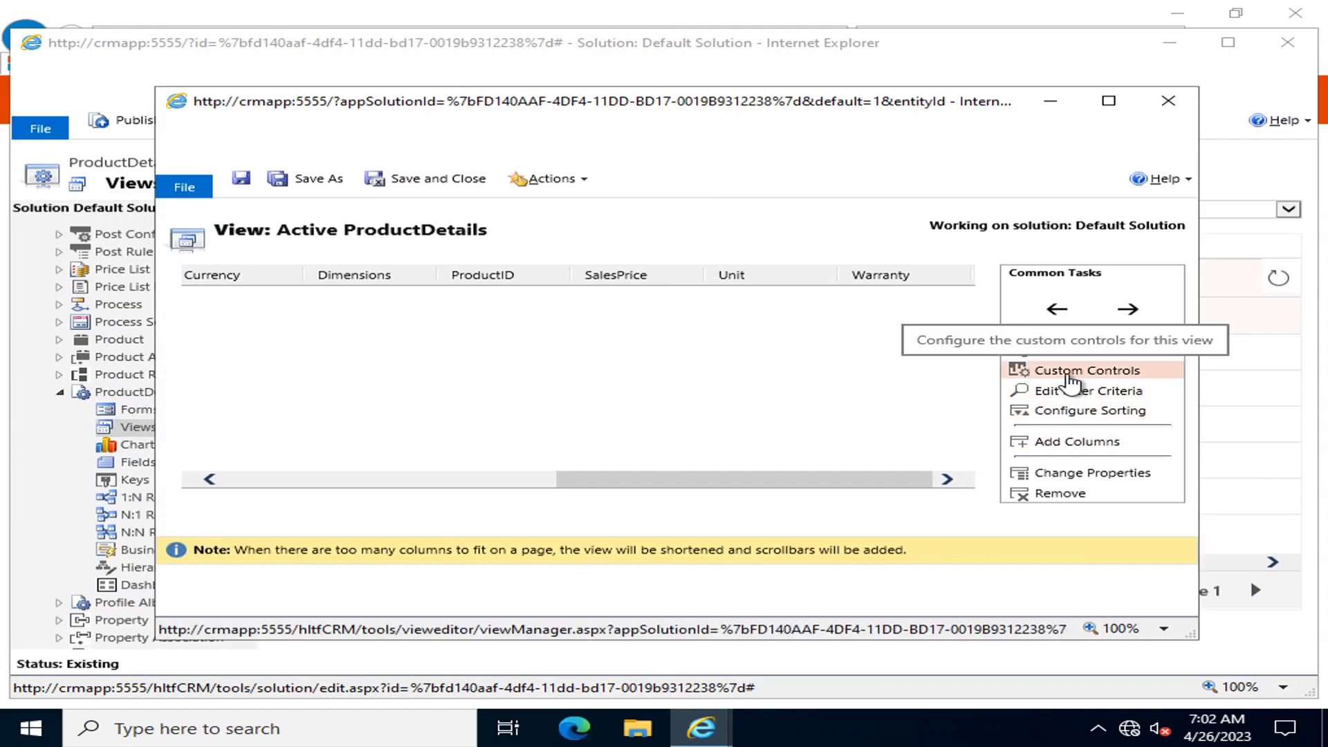
pyautogui.click(892, 284)
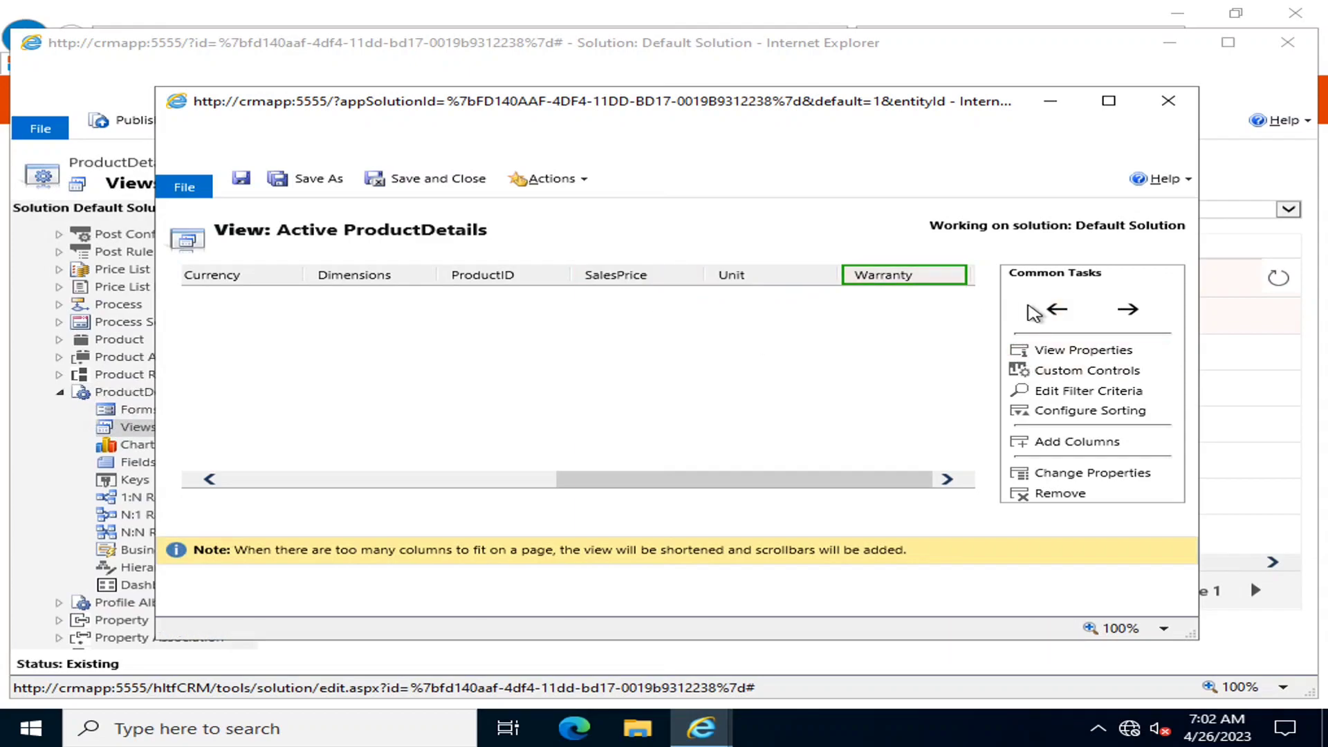
pyautogui.moveTo(862, 486); pyautogui.dragTo(400, 496)
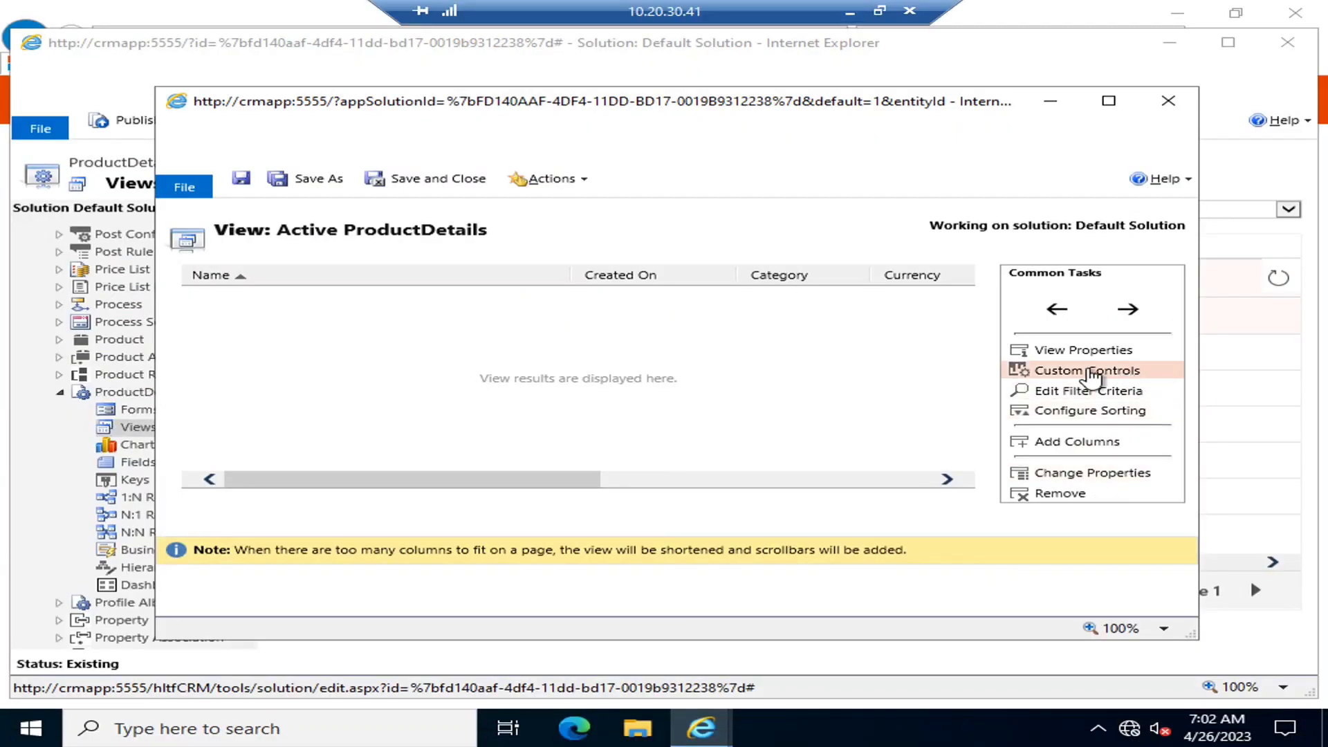
pyautogui.moveTo(593, 479); pyautogui.dragTo(770, 488)
pyautogui.click(830, 276)
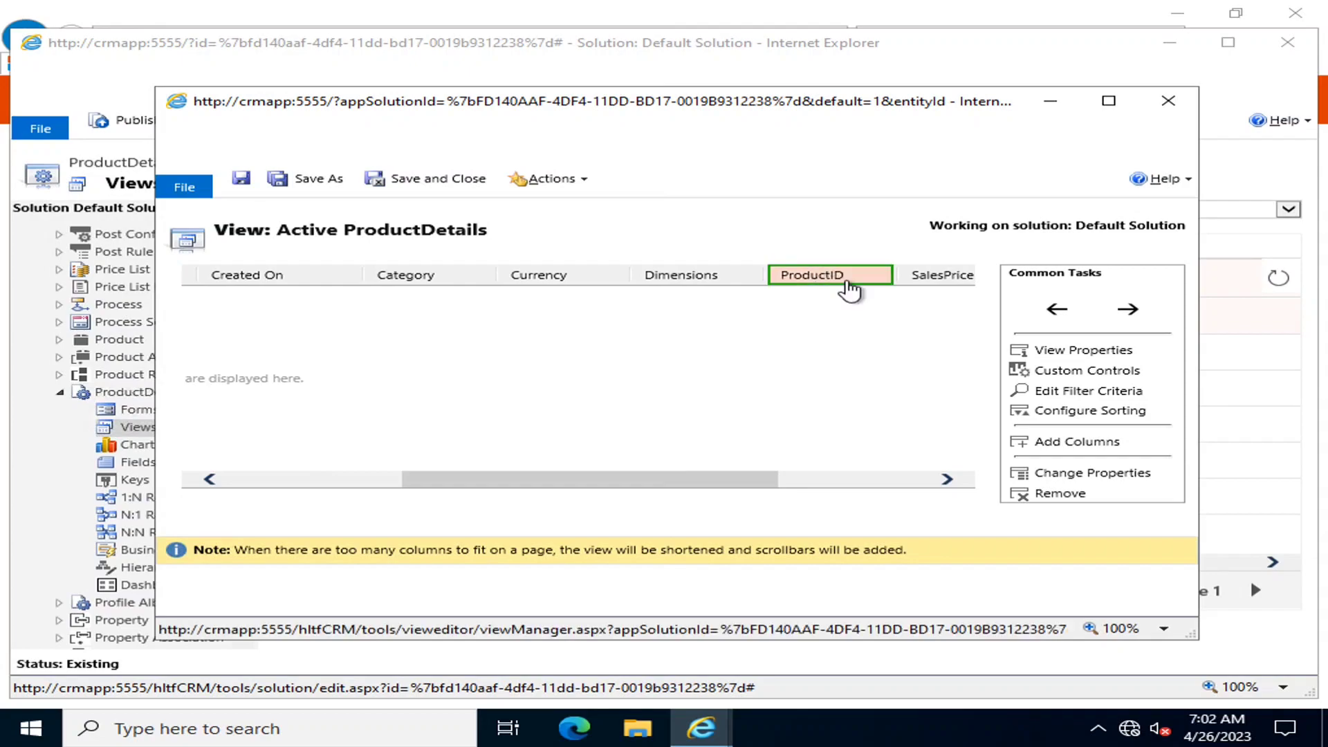
pyautogui.click(1048, 316)
pyautogui.click(1052, 315)
pyautogui.click(1052, 314)
pyautogui.click(1052, 315)
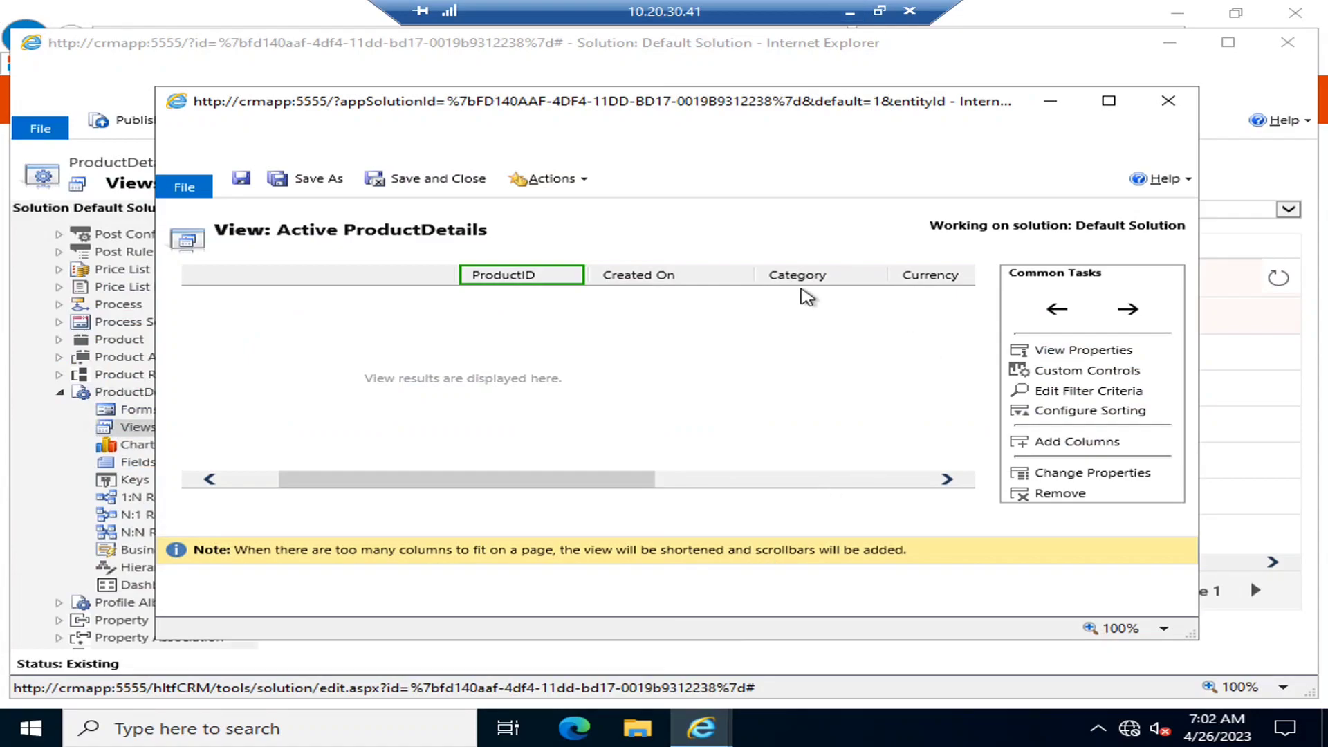
# Place Category right after ProductID and Warranty right after Category
pyautogui.click(827, 281)
pyautogui.click(1057, 310)
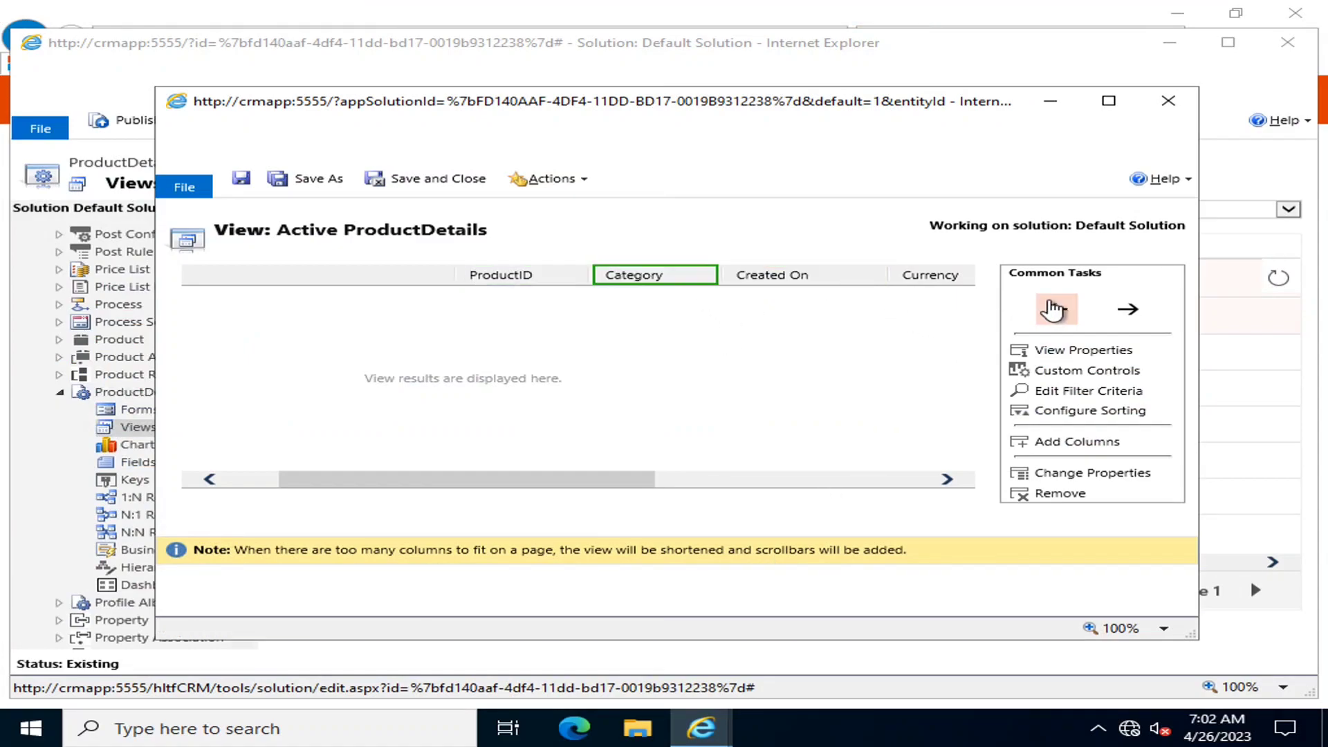
pyautogui.moveTo(646, 479); pyautogui.dragTo(741, 479)
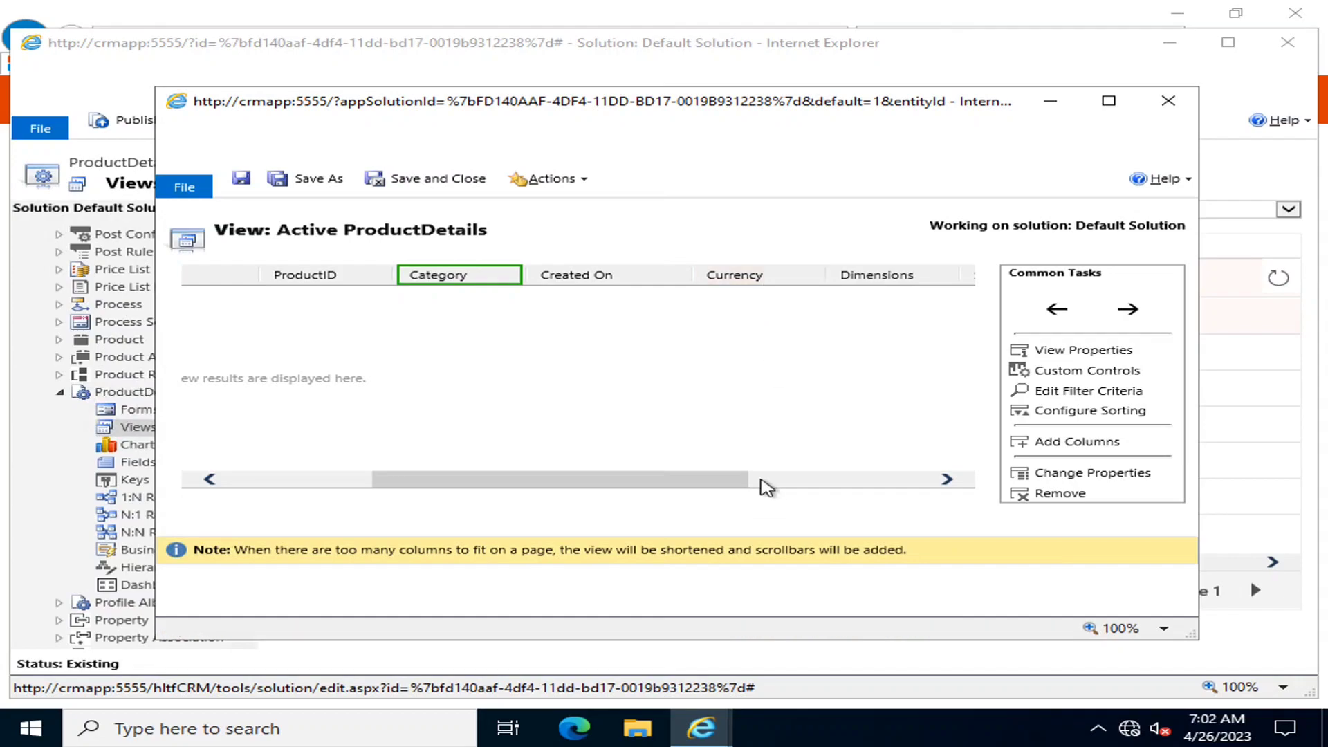
pyautogui.moveTo(697, 490); pyautogui.dragTo(806, 486)
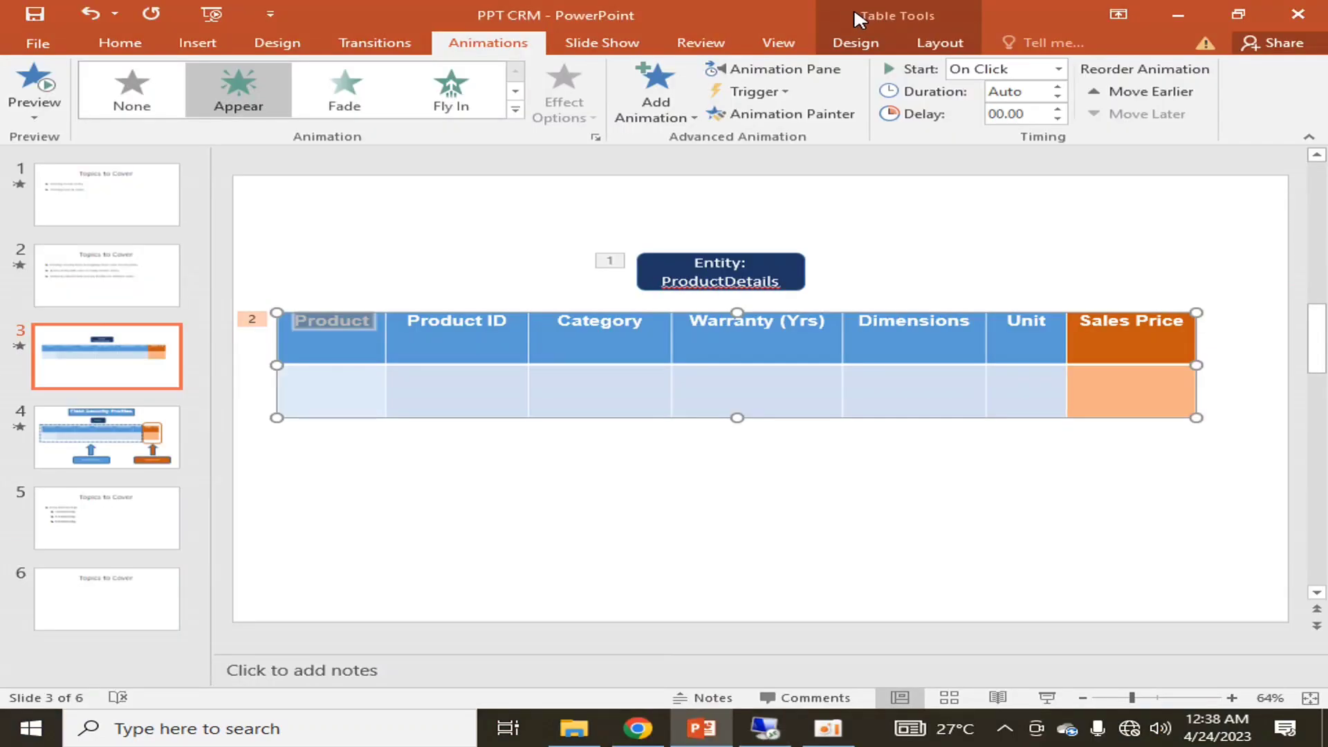
pyautogui.click(763, 731)
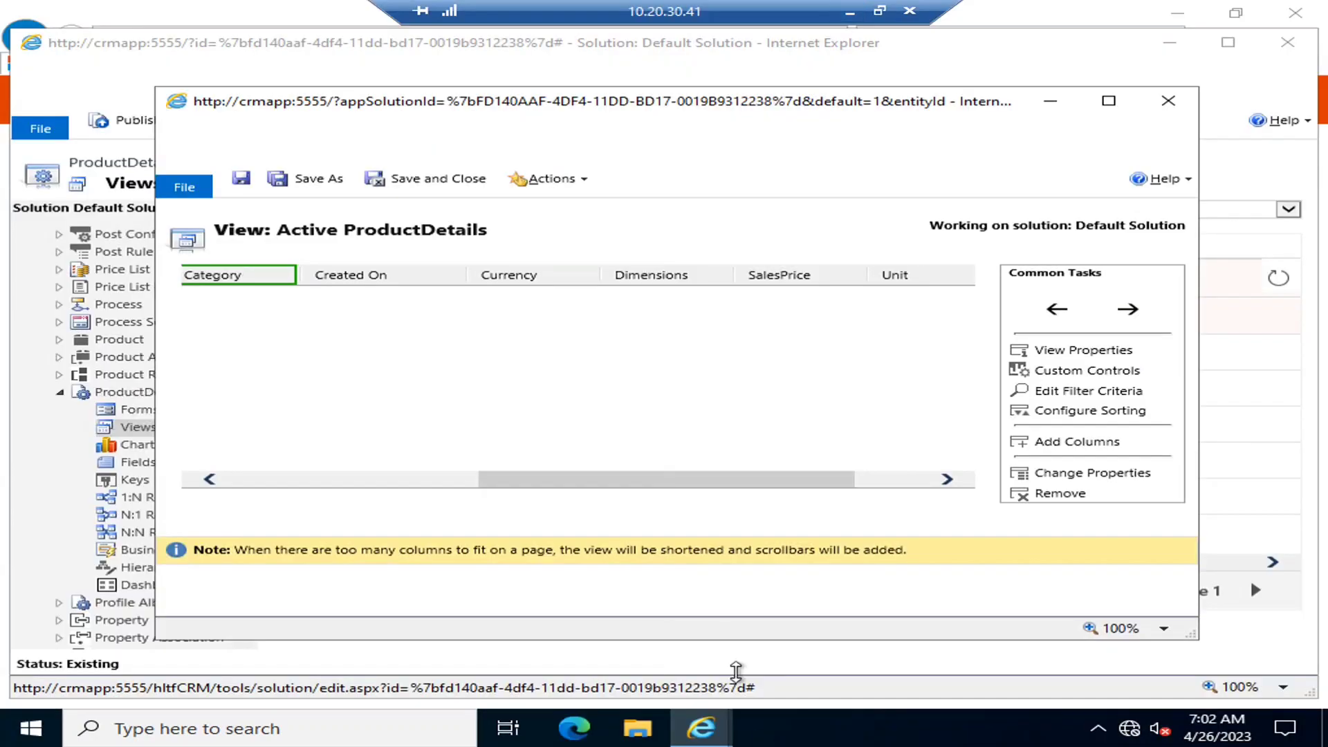
pyautogui.moveTo(756, 483); pyautogui.dragTo(877, 477)
pyautogui.click(878, 276)
pyautogui.click(1055, 313)
pyautogui.click(1055, 312)
pyautogui.click(1055, 313)
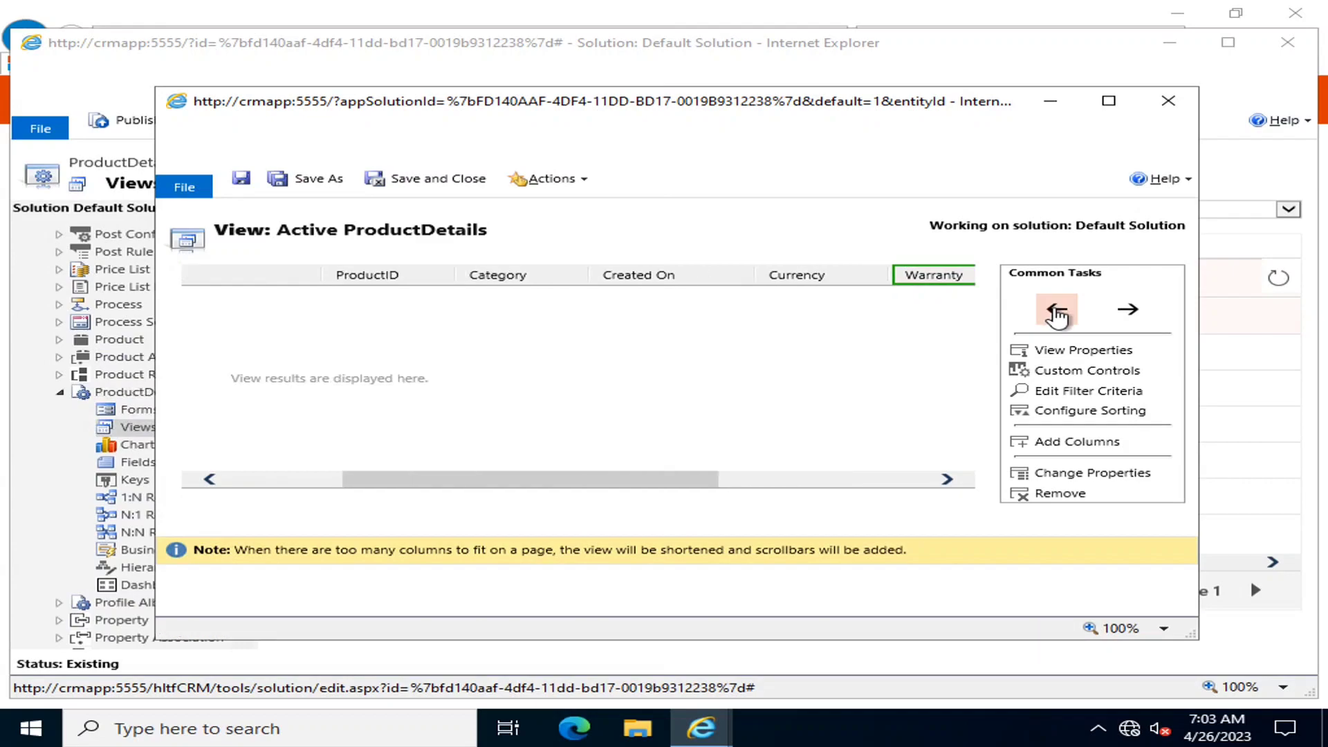
pyautogui.click(1056, 313)
pyautogui.click(1057, 314)
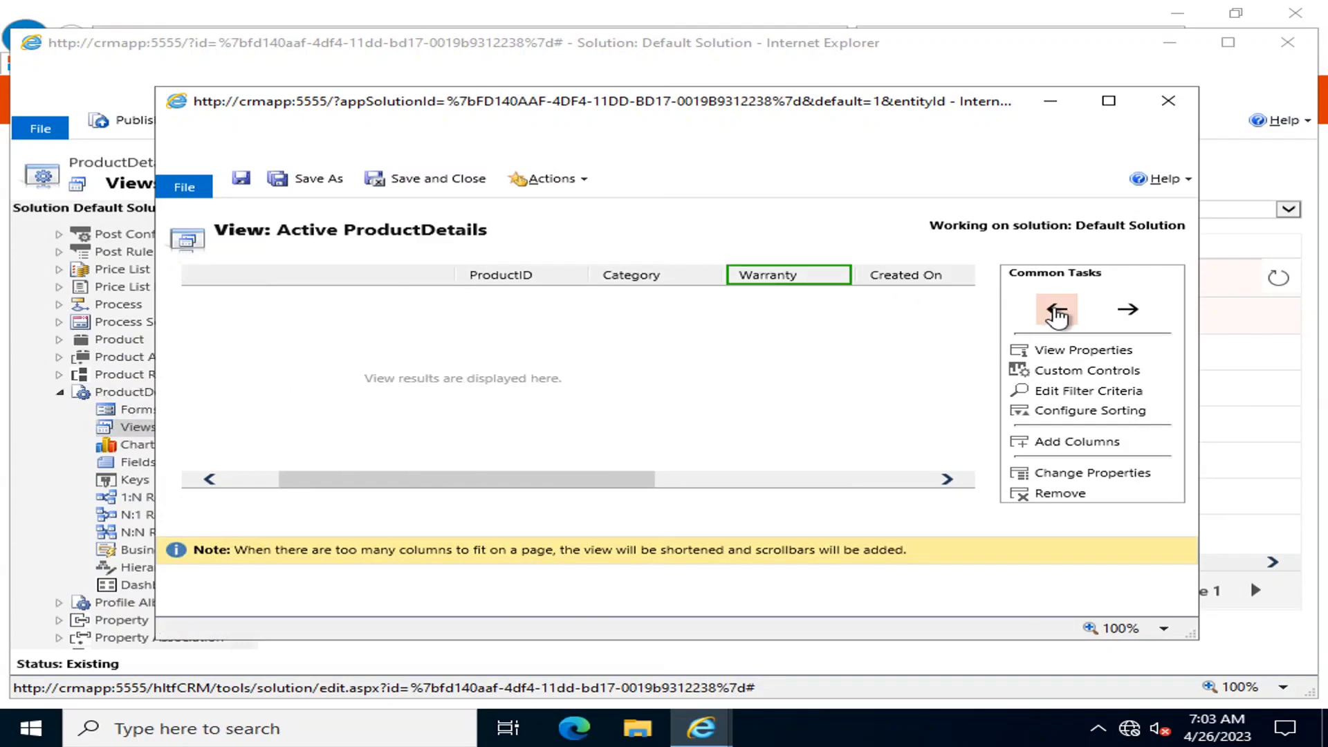
# Move Dimensions after Warranty and Unit after Dimensions
pyautogui.moveTo(593, 480); pyautogui.dragTo(868, 479)
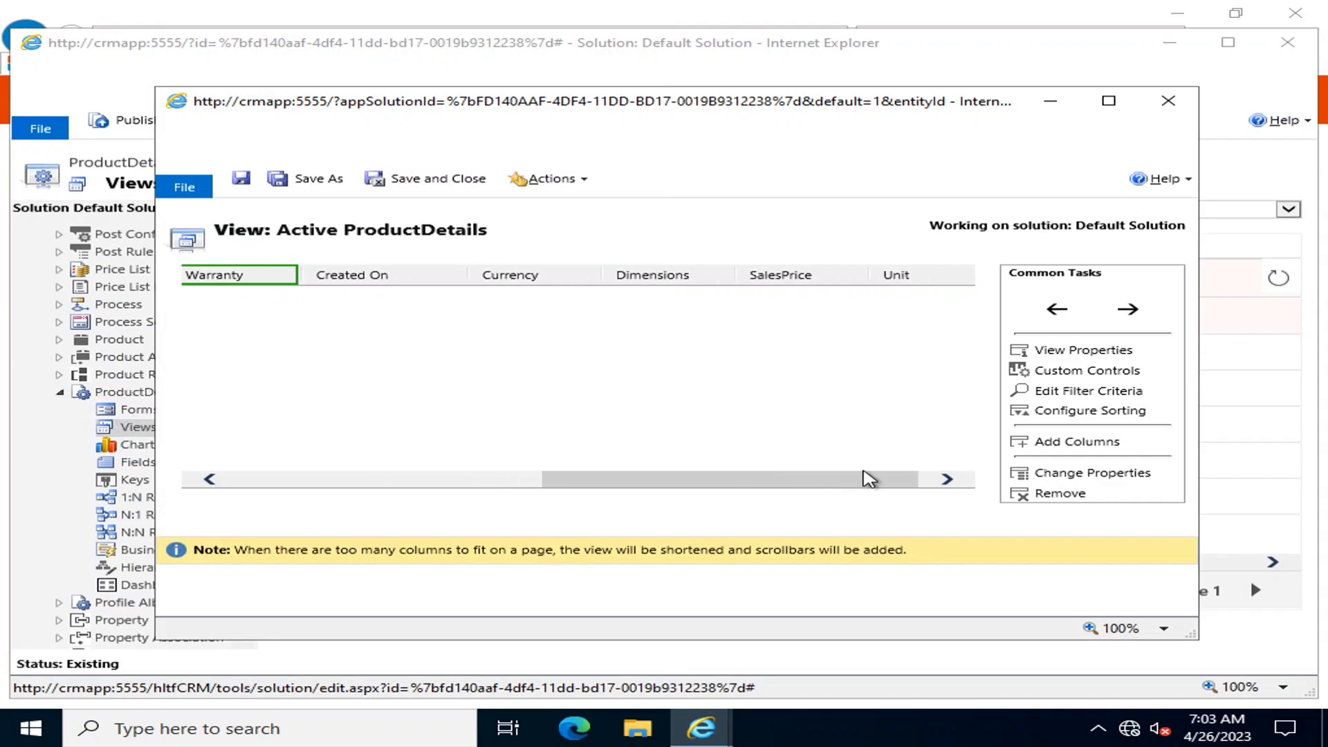
pyautogui.click(685, 277)
pyautogui.click(1052, 311)
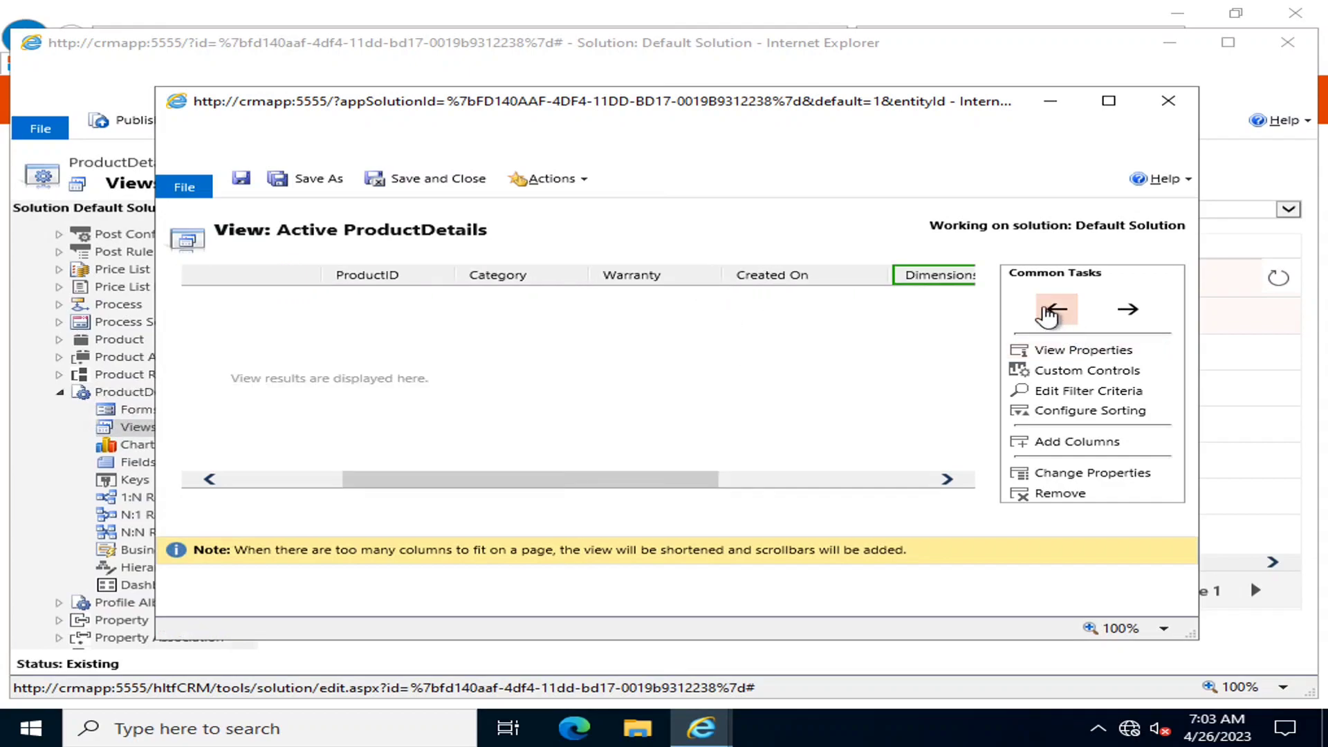
pyautogui.click(1051, 311)
pyautogui.moveTo(573, 489); pyautogui.dragTo(934, 506)
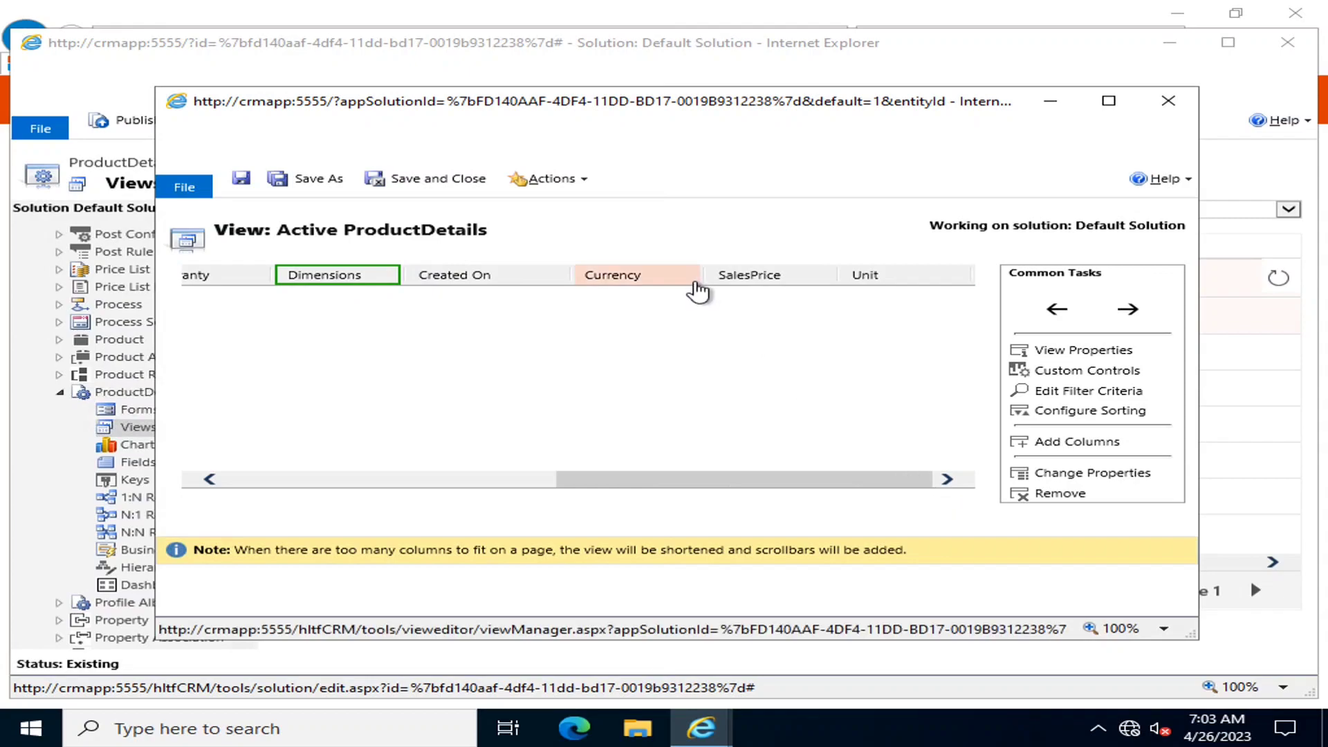
pyautogui.moveTo(732, 9)
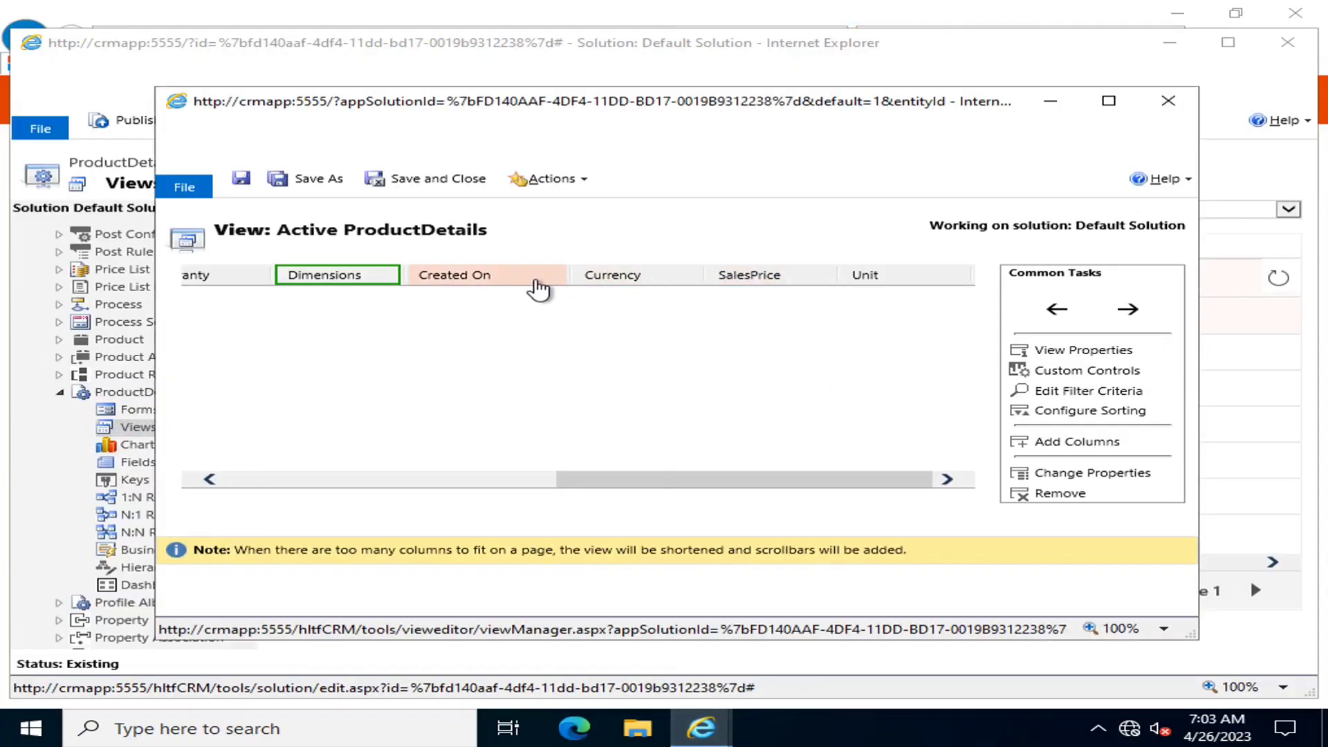
pyautogui.click(899, 275)
pyautogui.click(1056, 309)
pyautogui.click(1056, 310)
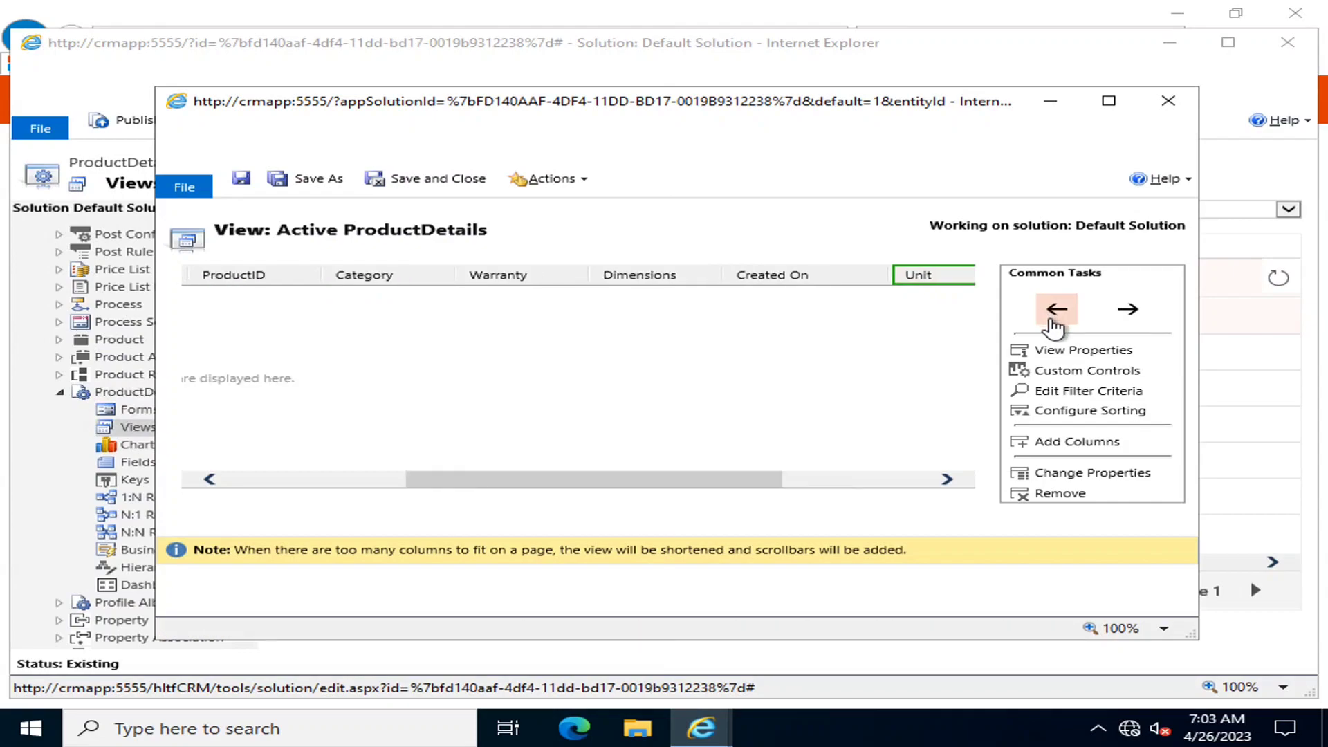
pyautogui.click(1057, 309)
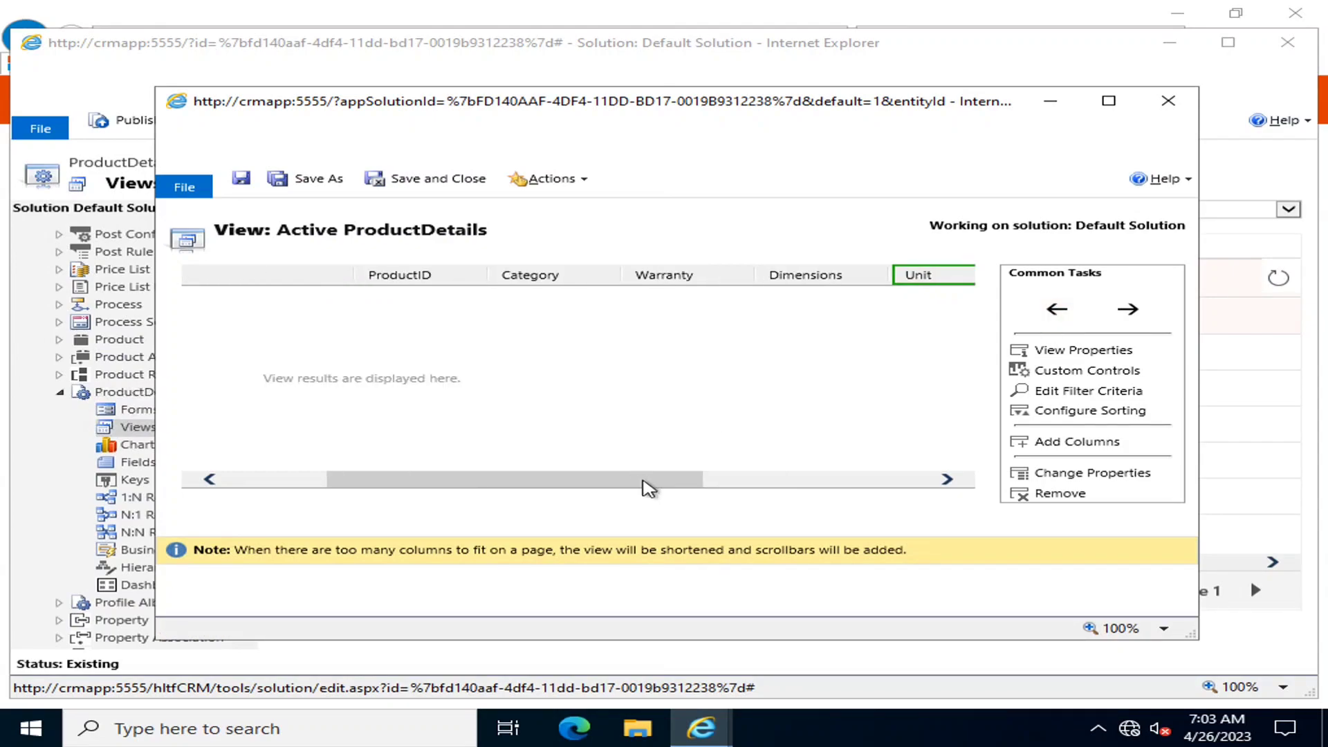
# Move the SalesPrice column right after Unit
pyautogui.moveTo(632, 482); pyautogui.dragTo(948, 497)
pyautogui.click(899, 275)
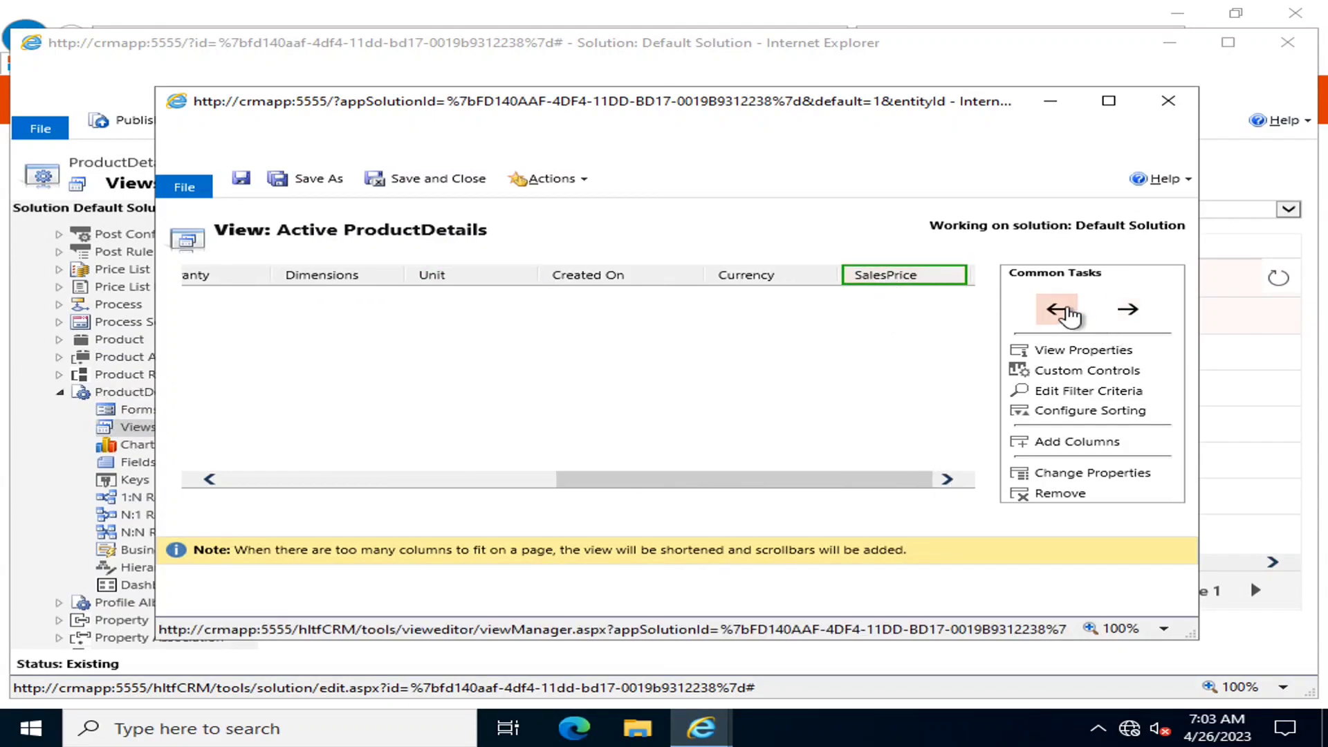
pyautogui.click(1065, 311)
pyautogui.click(1066, 313)
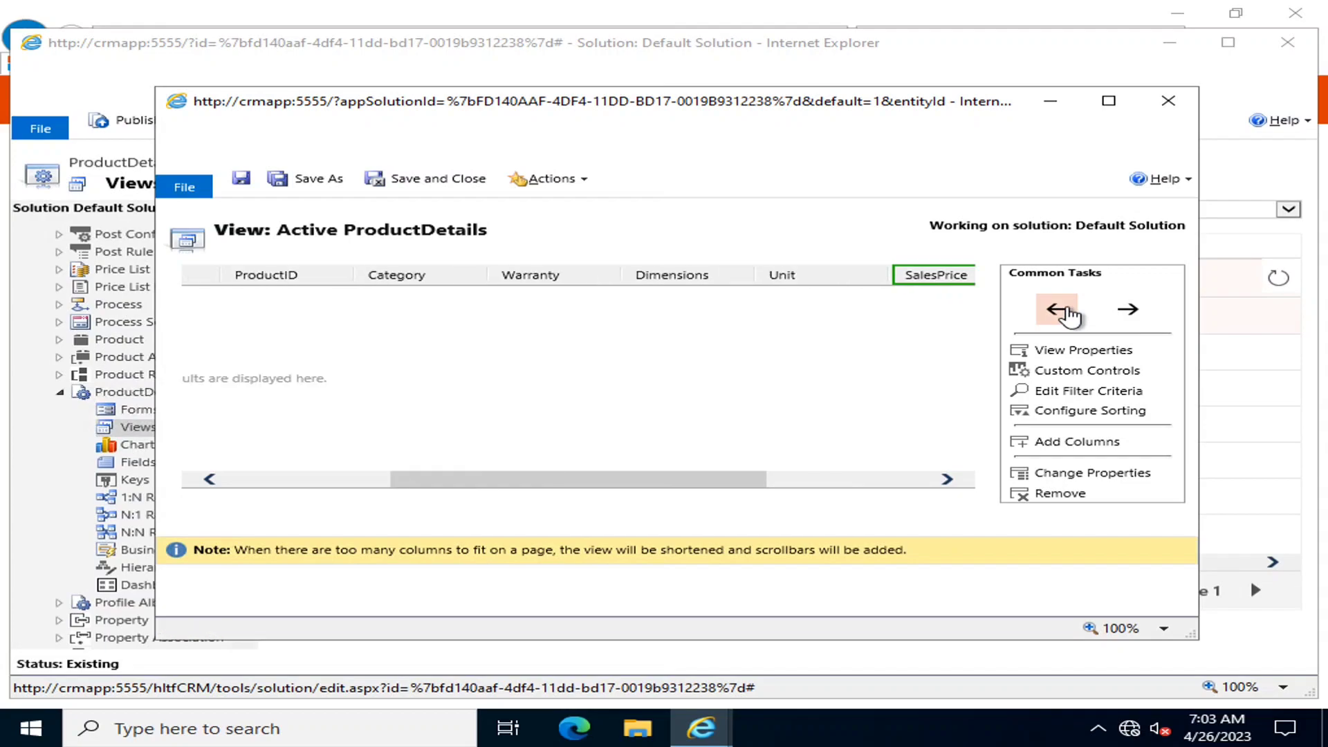
pyautogui.moveTo(756, 487); pyautogui.dragTo(937, 483)
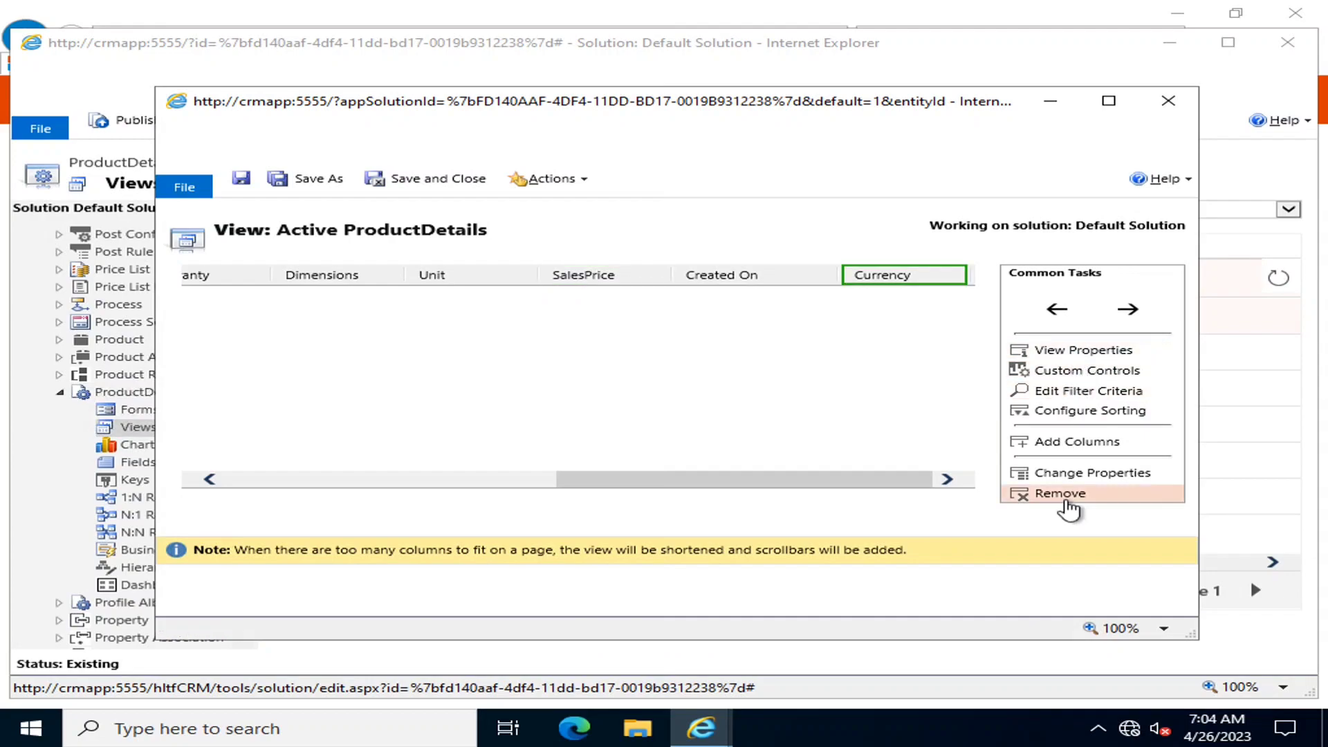
# Remove the Currency and Created On columns, leaving Name, ProductID, Category, Warranty, Dimensions and Unit
pyautogui.click(1066, 504)
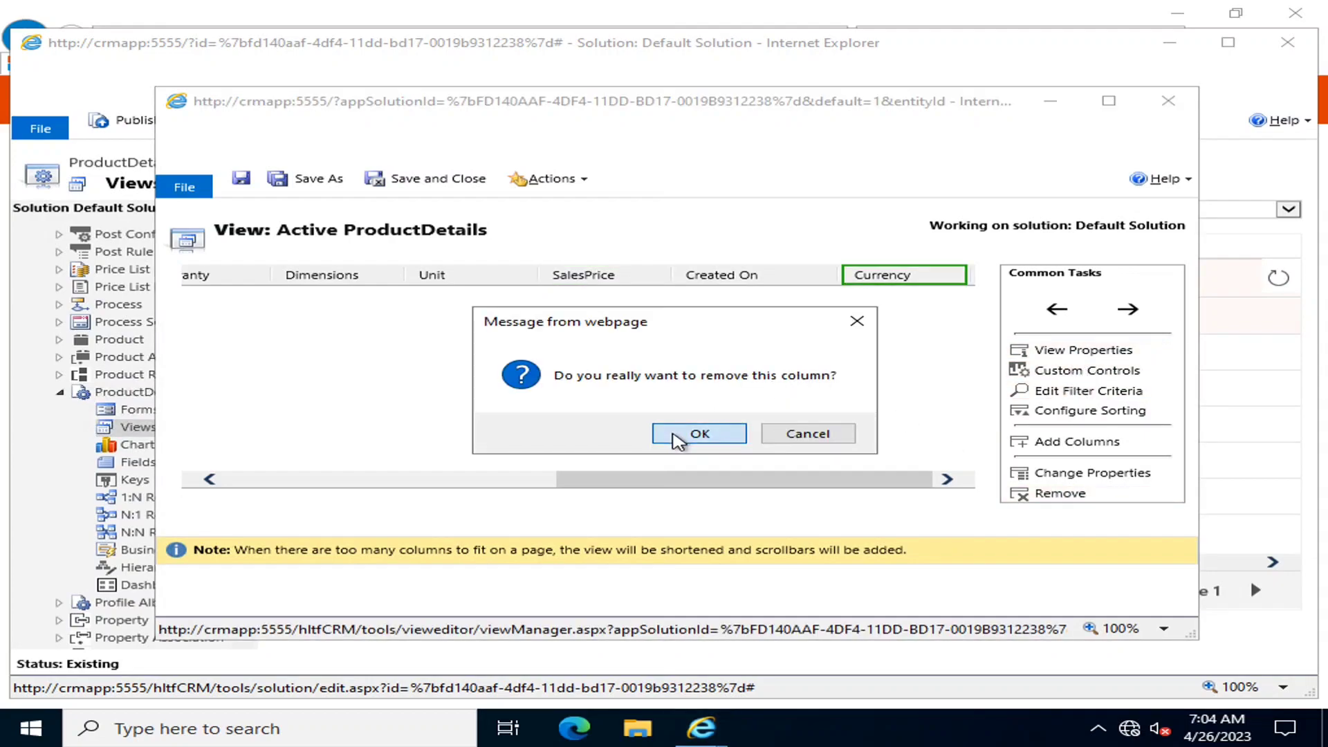
pyautogui.click(699, 433)
pyautogui.click(875, 274)
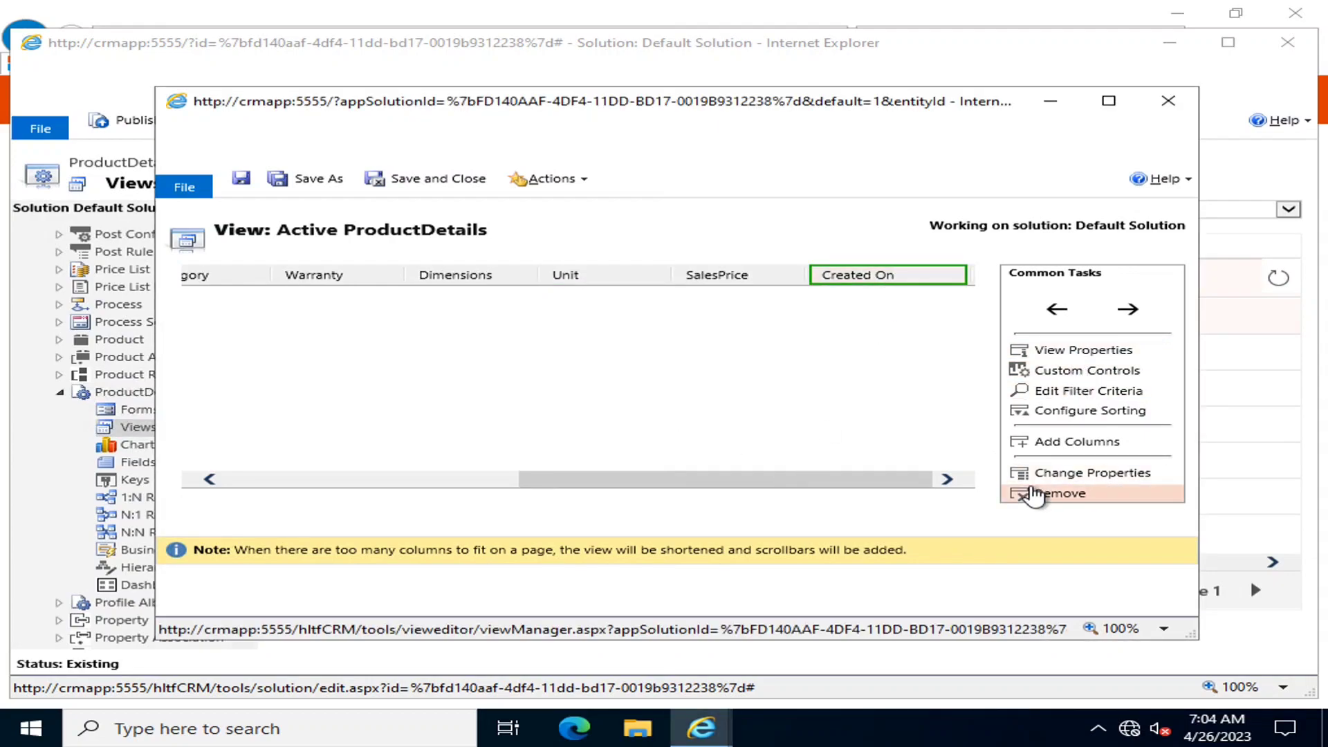
pyautogui.click(1040, 495)
pyautogui.click(698, 434)
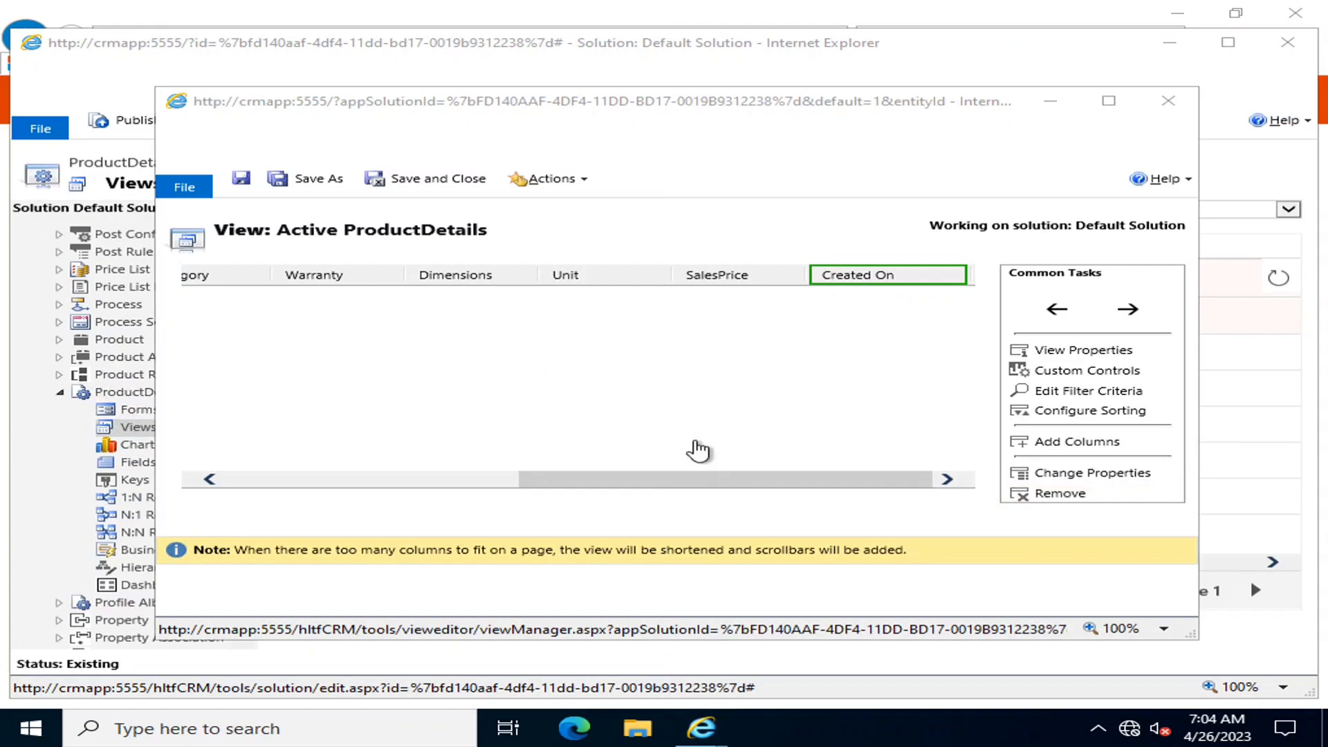
pyautogui.moveTo(752, 480); pyautogui.dragTo(468, 512)
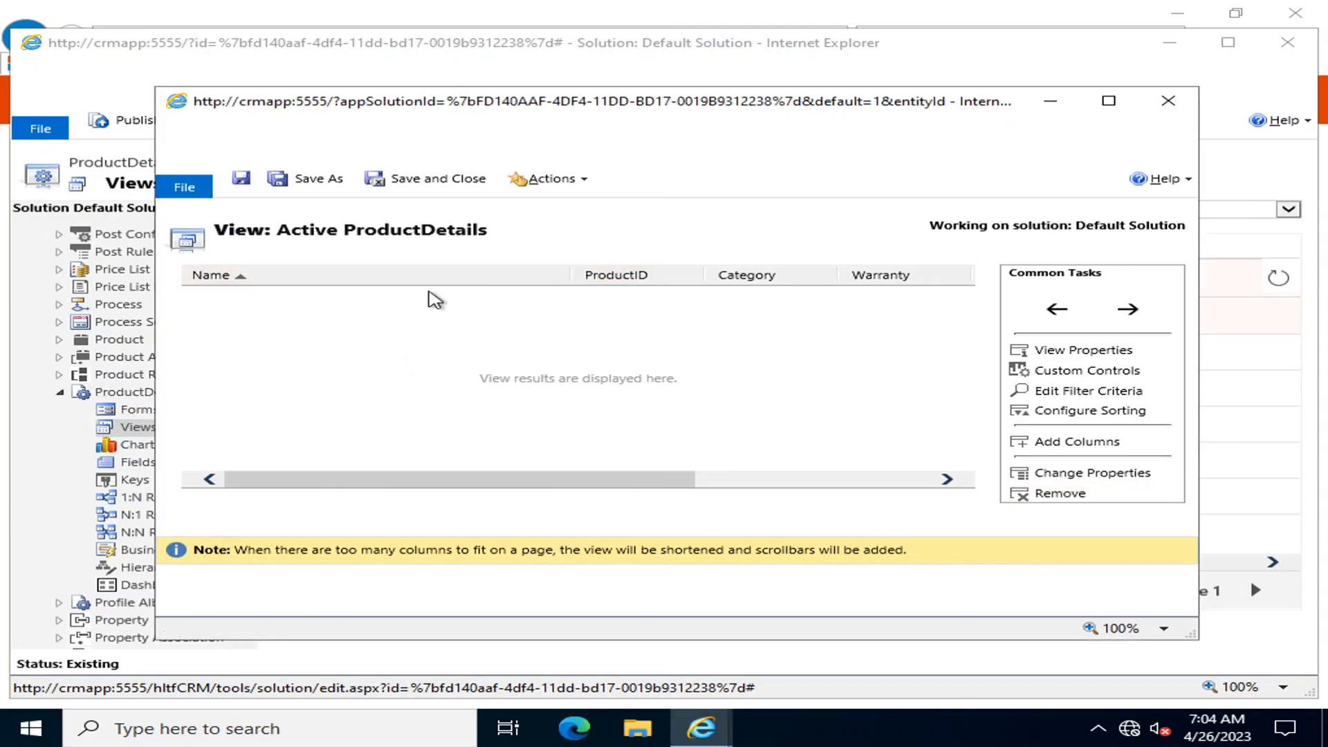
pyautogui.click(433, 281)
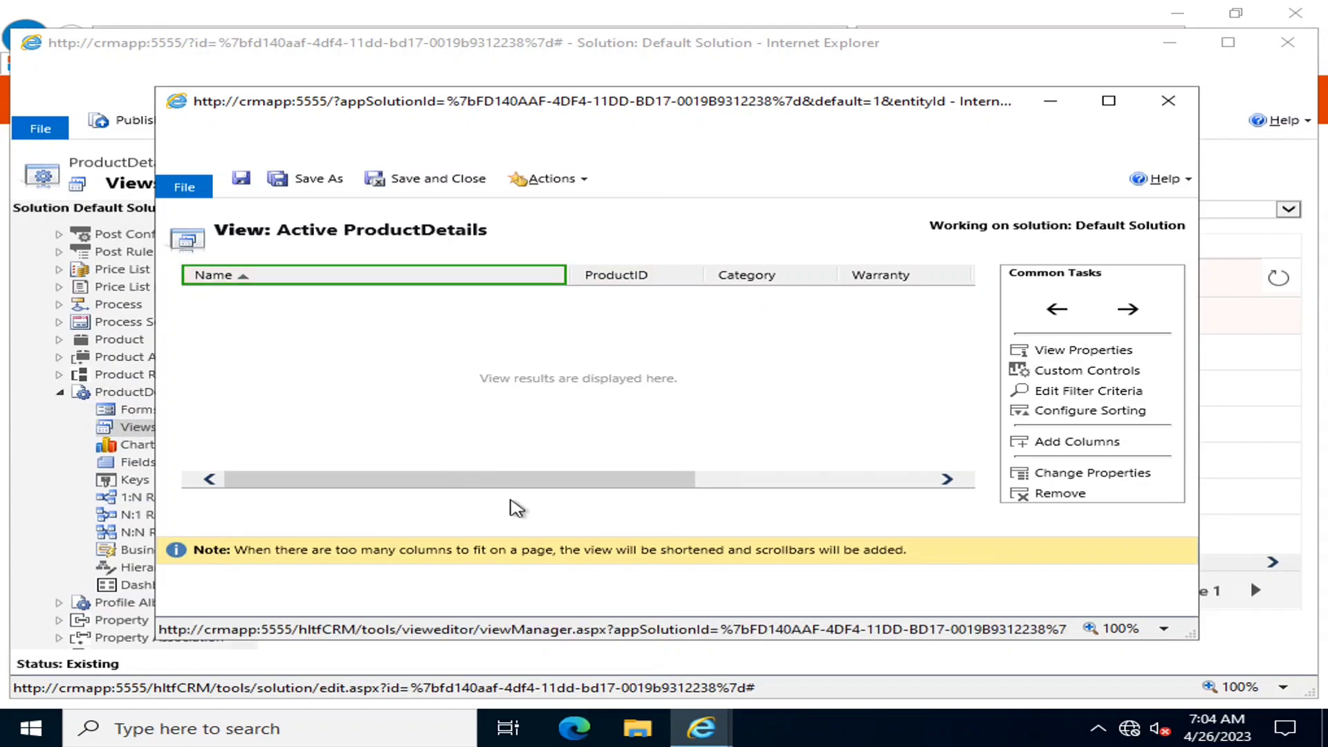
pyautogui.moveTo(656, 480); pyautogui.dragTo(425, 515)
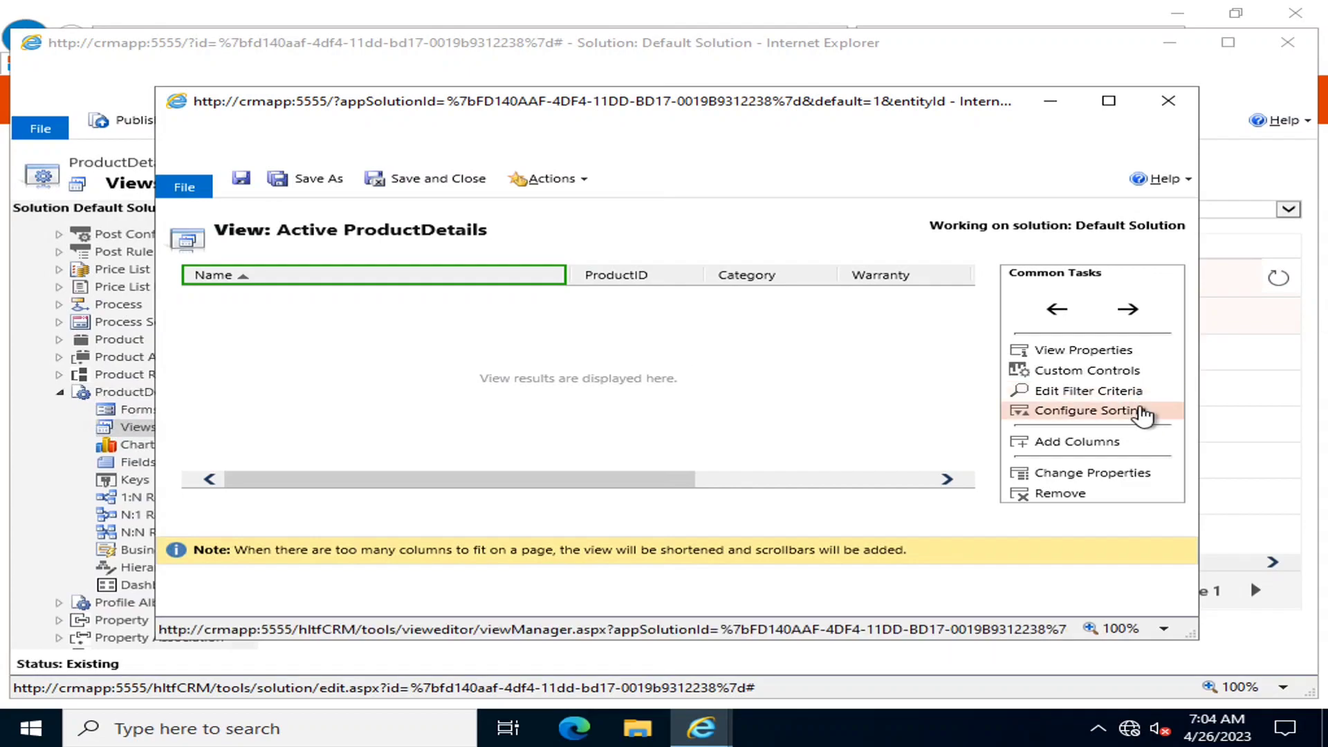
# Set the default sort to Name ascending with the Then By column left unset
pyautogui.click(1143, 411)
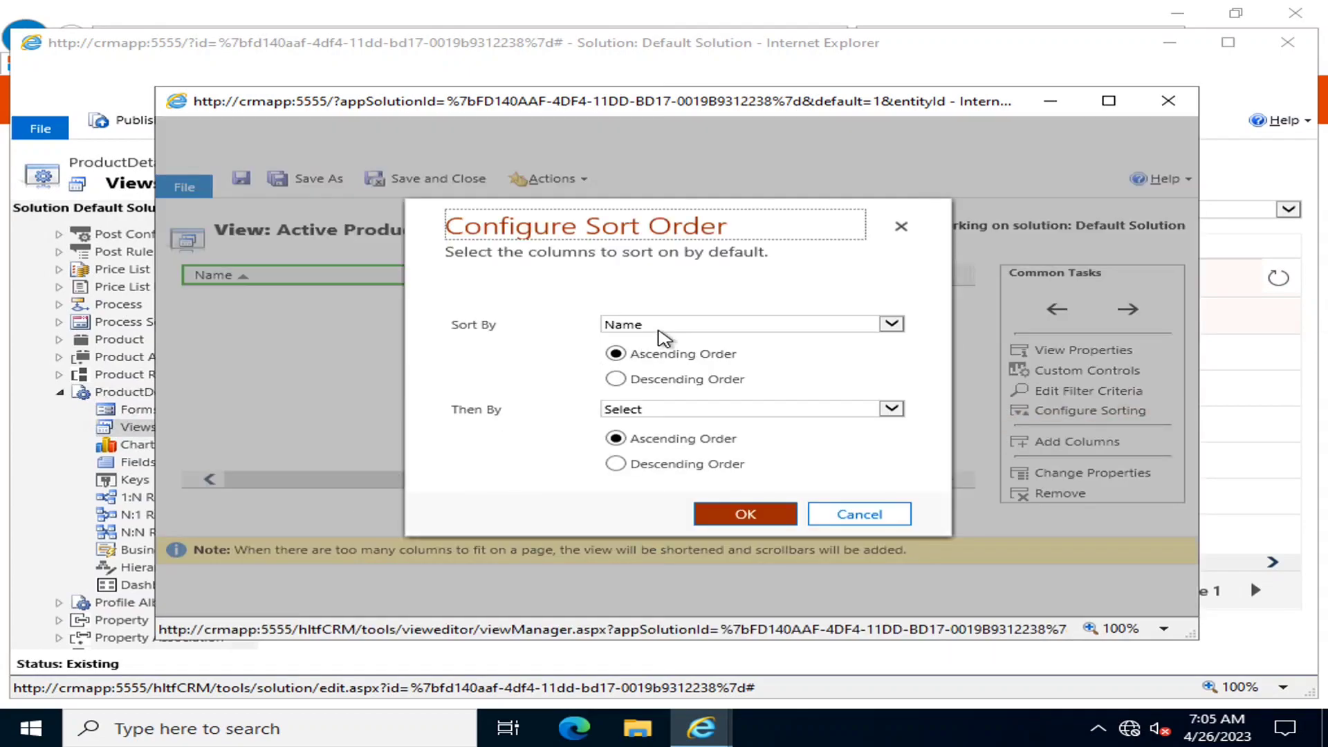
pyautogui.click(667, 328)
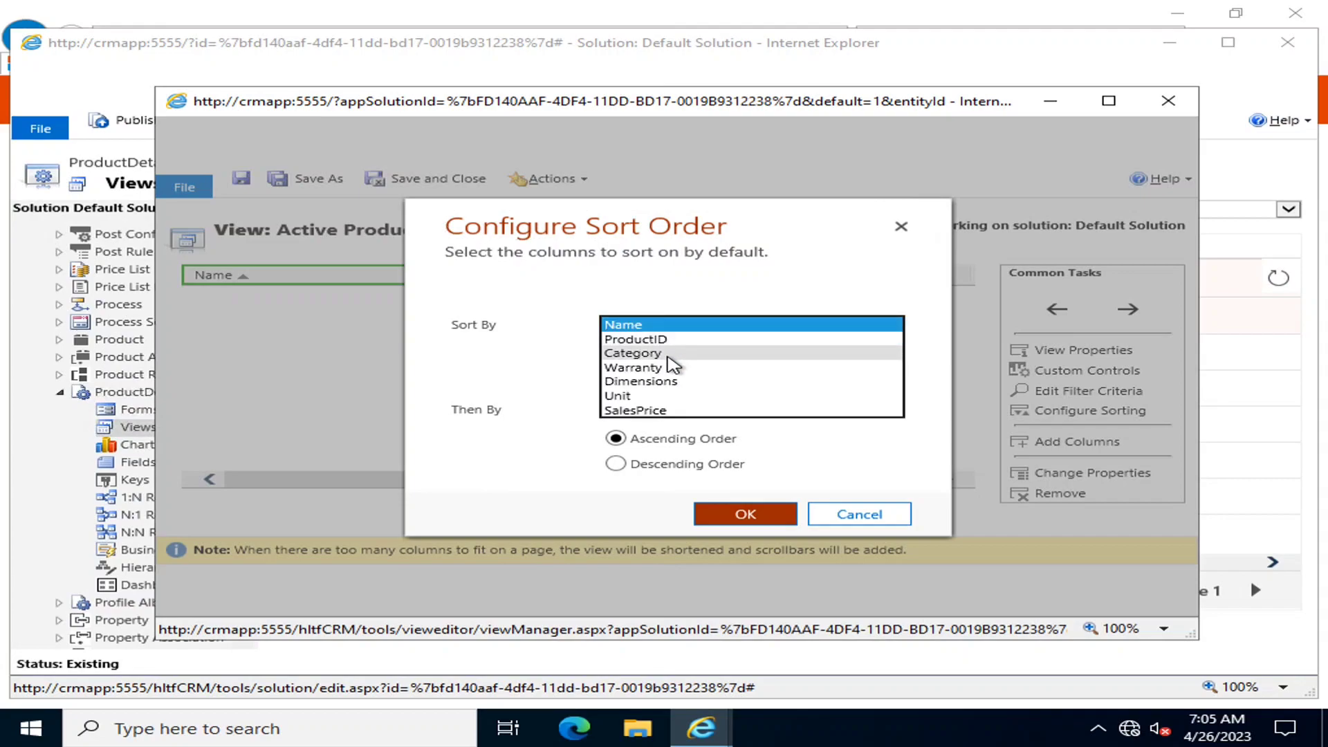
pyautogui.click(728, 451)
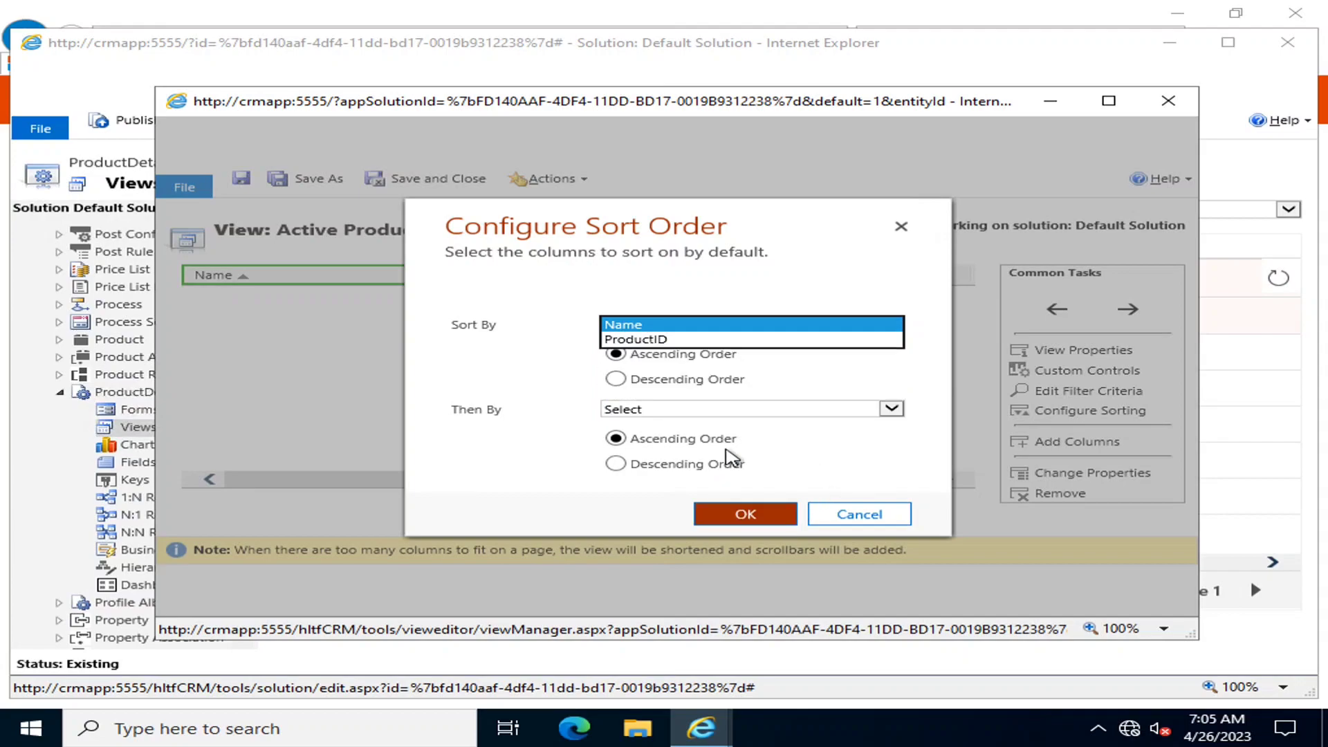
pyautogui.click(619, 410)
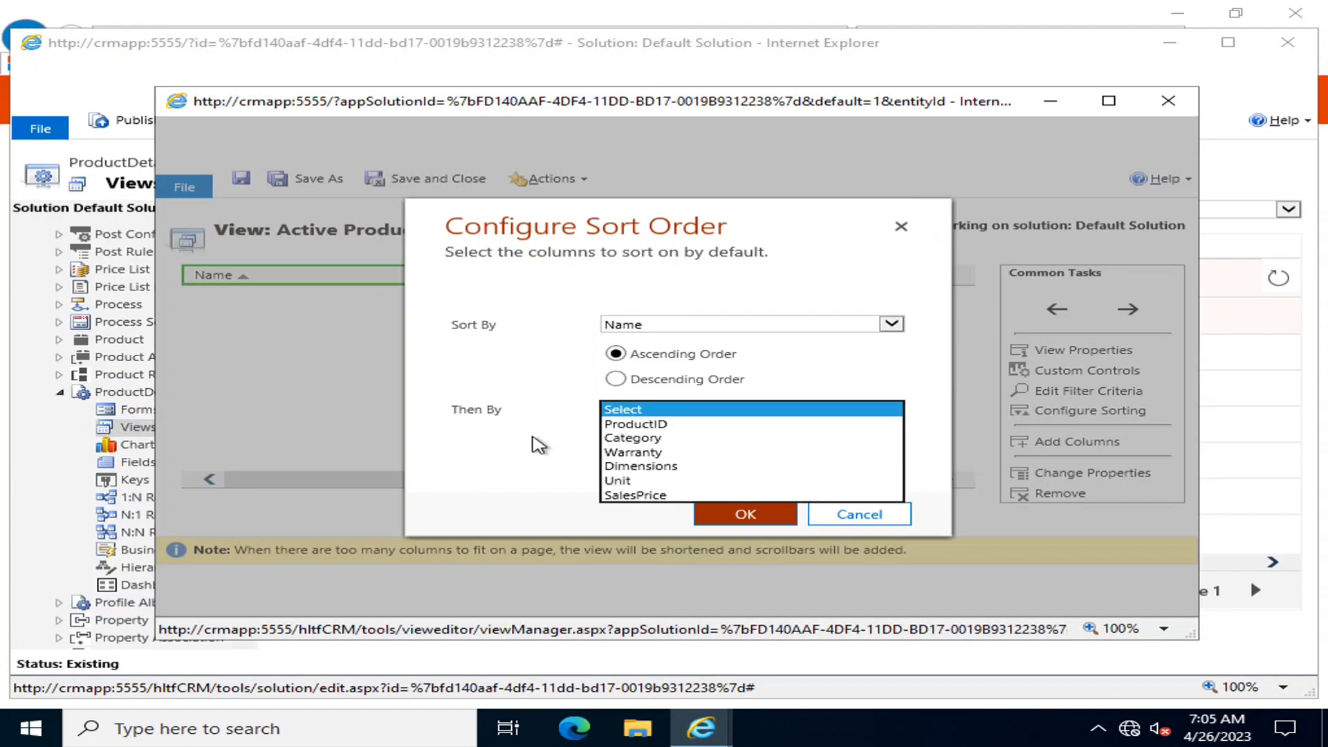
pyautogui.click(538, 445)
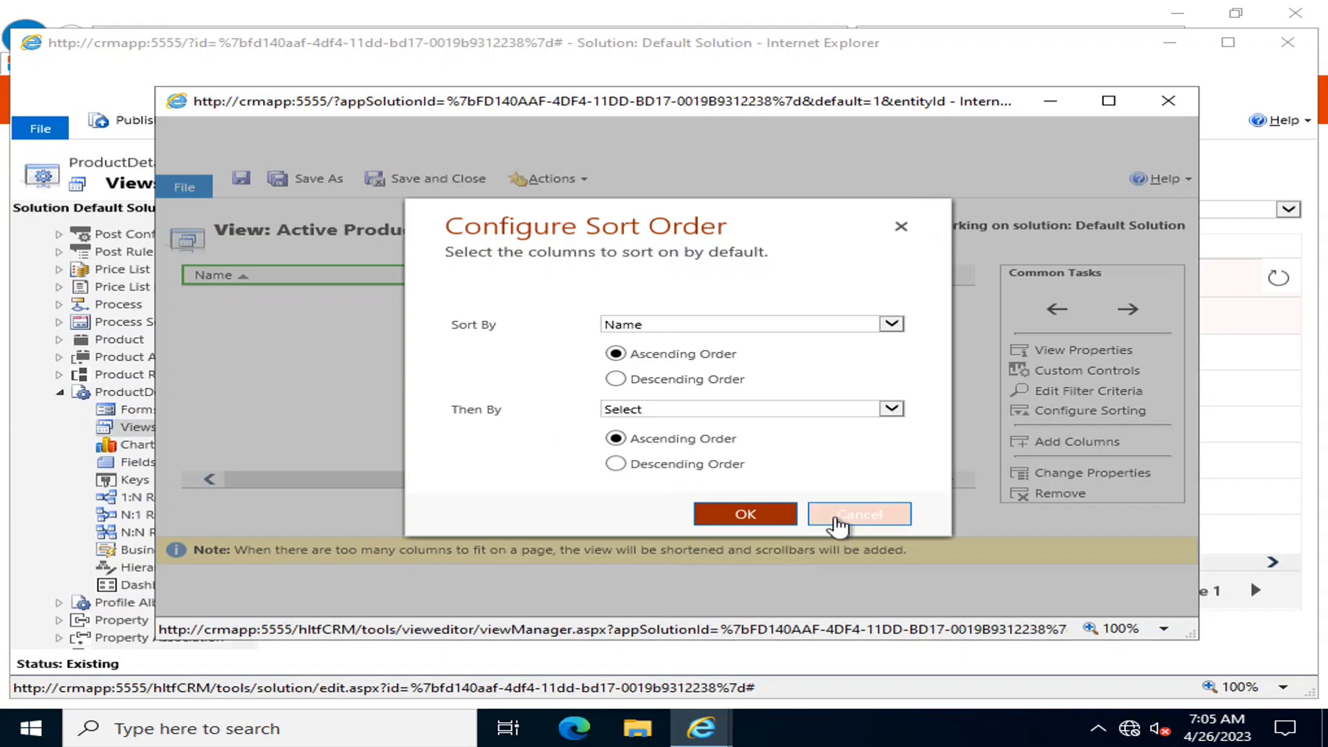
pyautogui.click(632, 330)
pyautogui.click(537, 363)
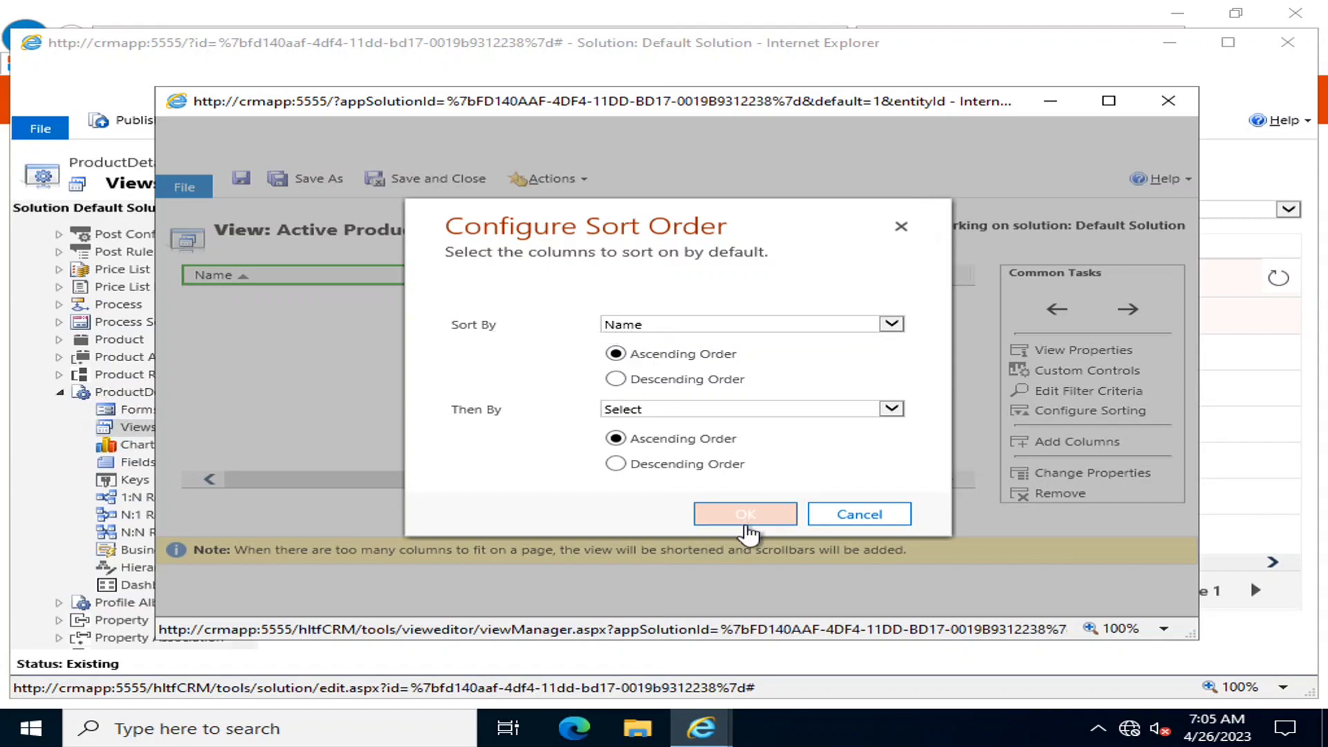
pyautogui.click(749, 519)
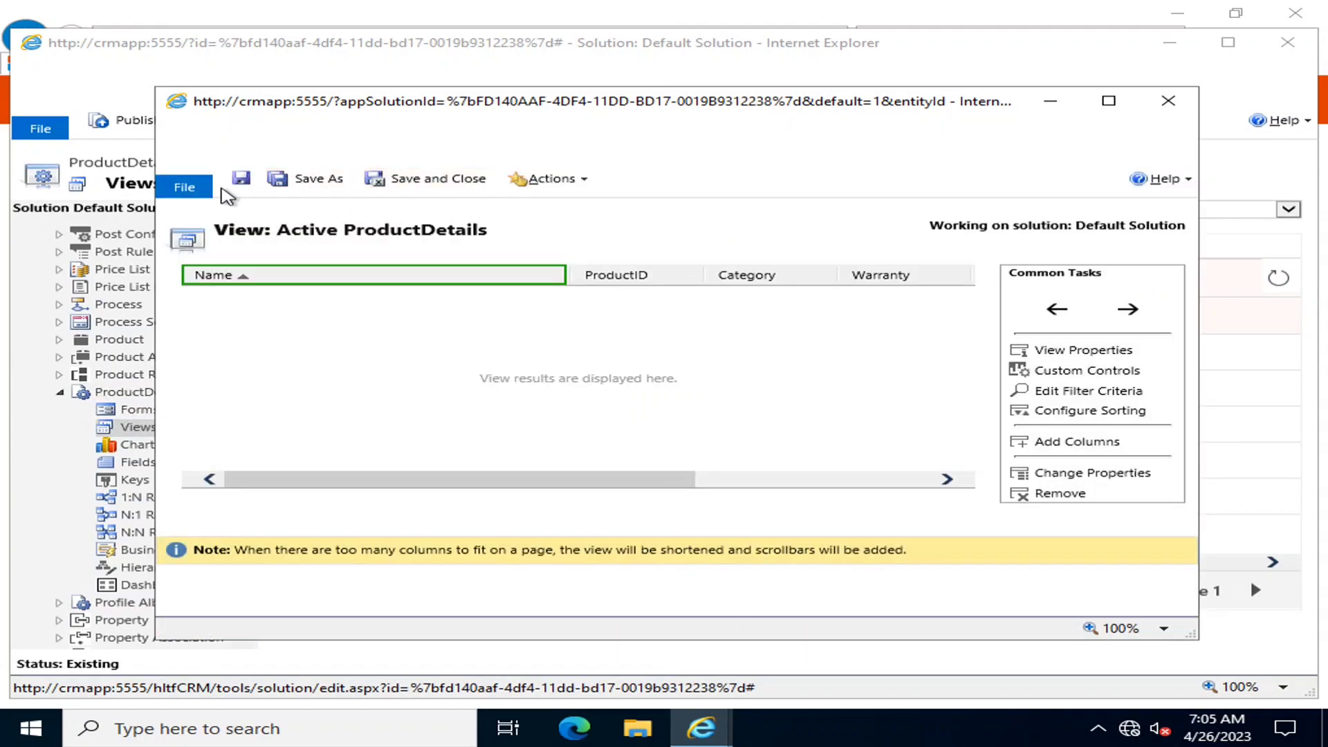
# Save and close the Active ProductDetails view, then publish all customizations
pyautogui.click(242, 182)
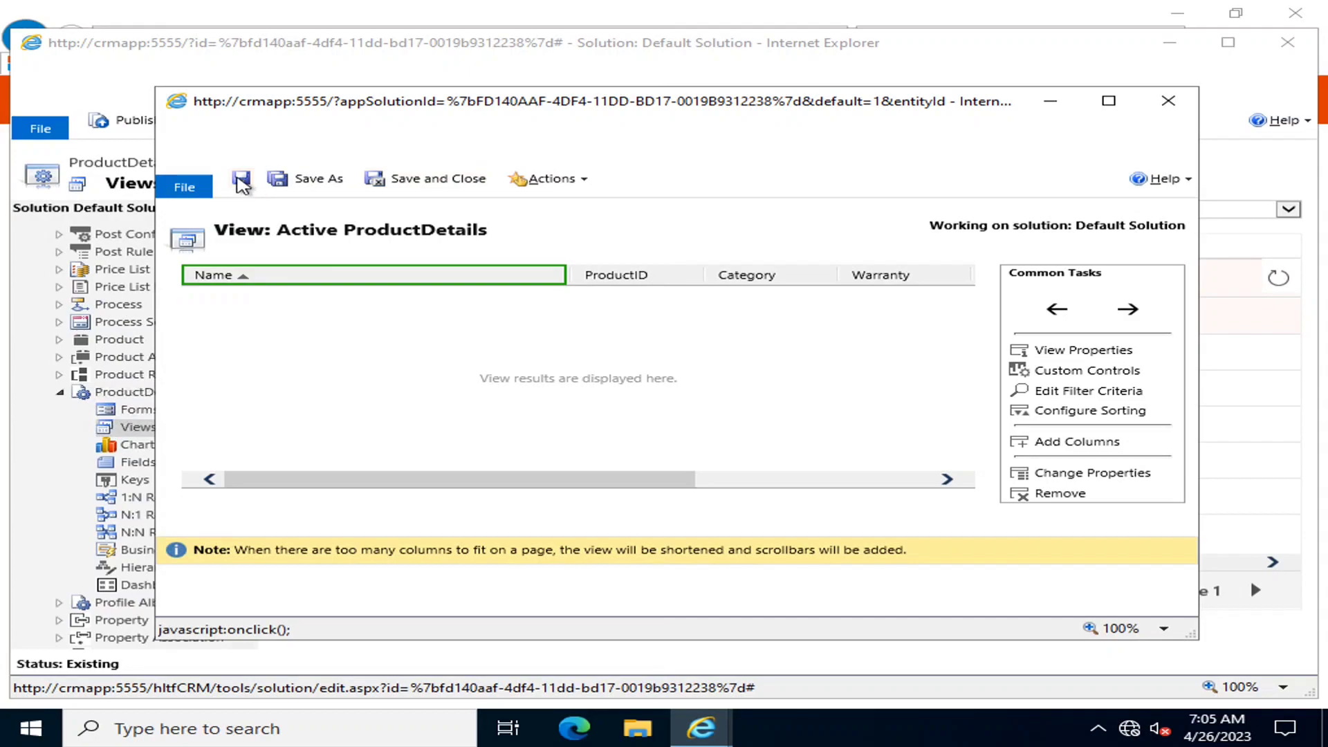
pyautogui.click(451, 180)
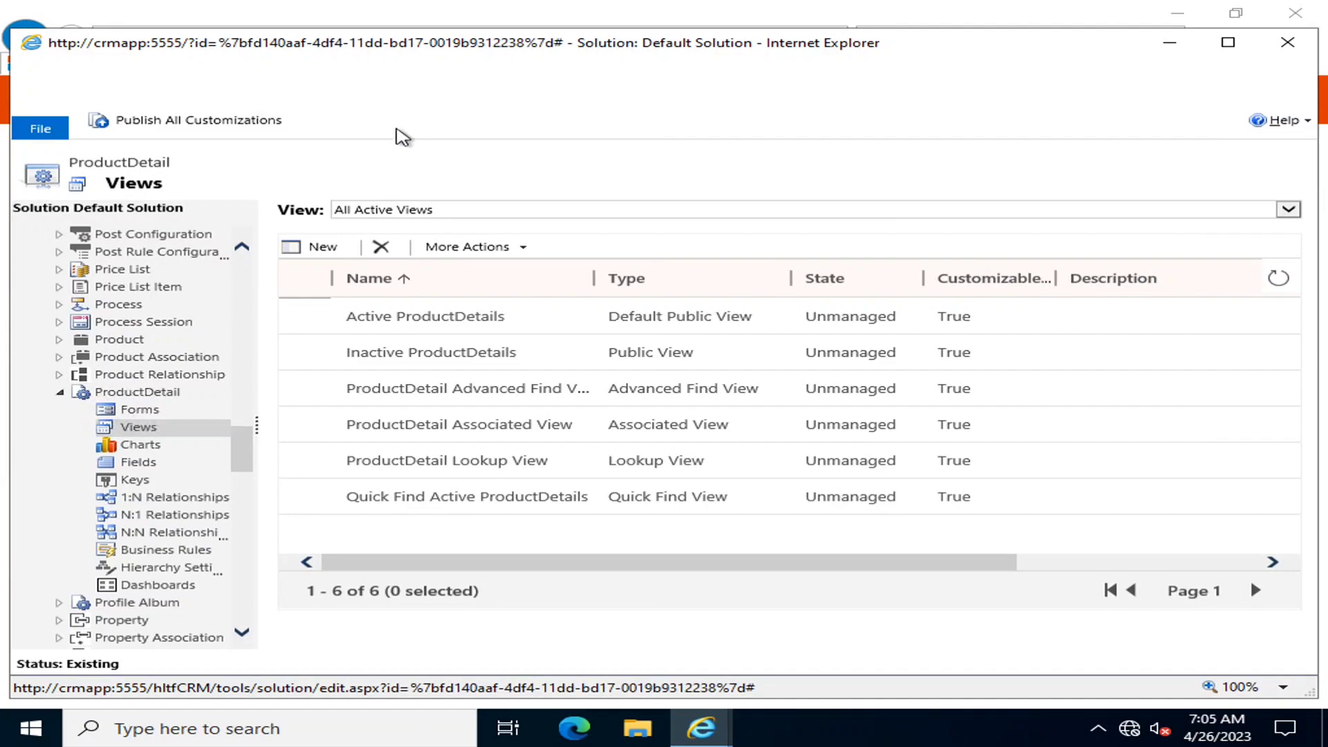
pyautogui.click(190, 123)
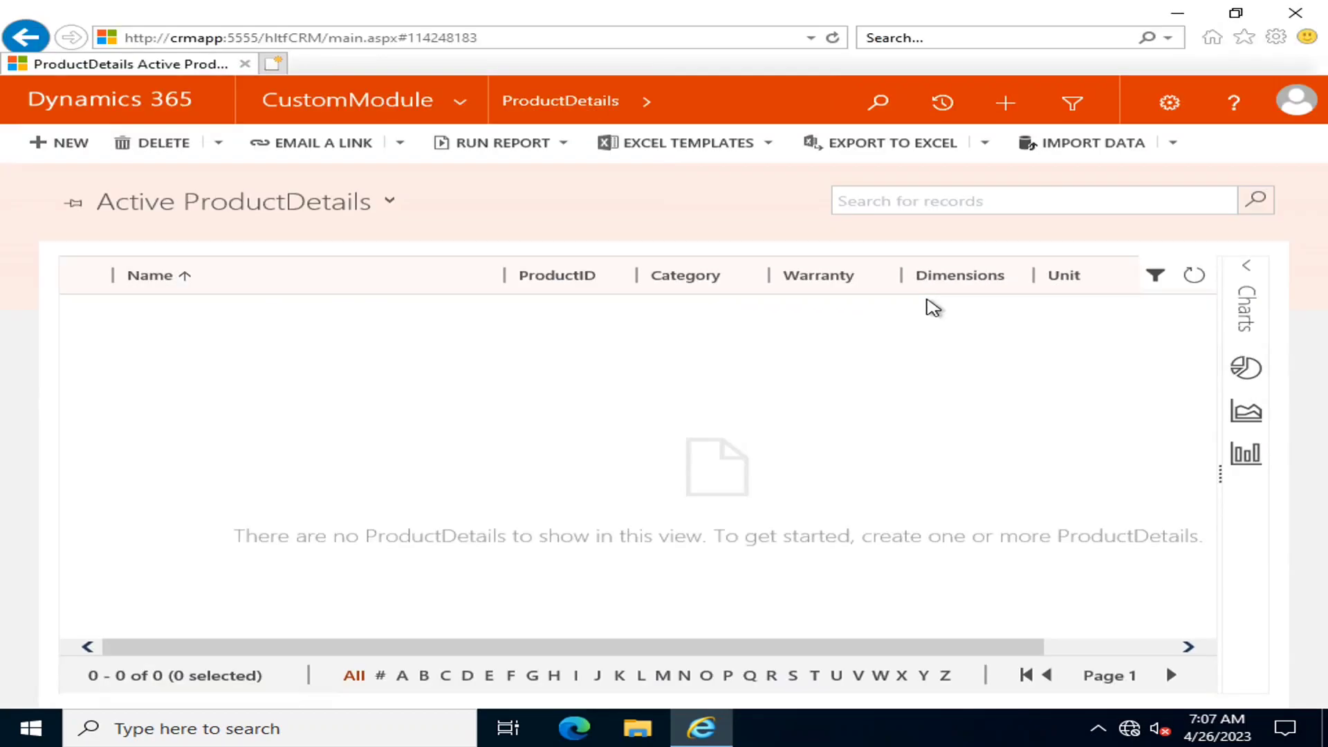
pyautogui.moveTo(958, 658); pyautogui.dragTo(762, 688)
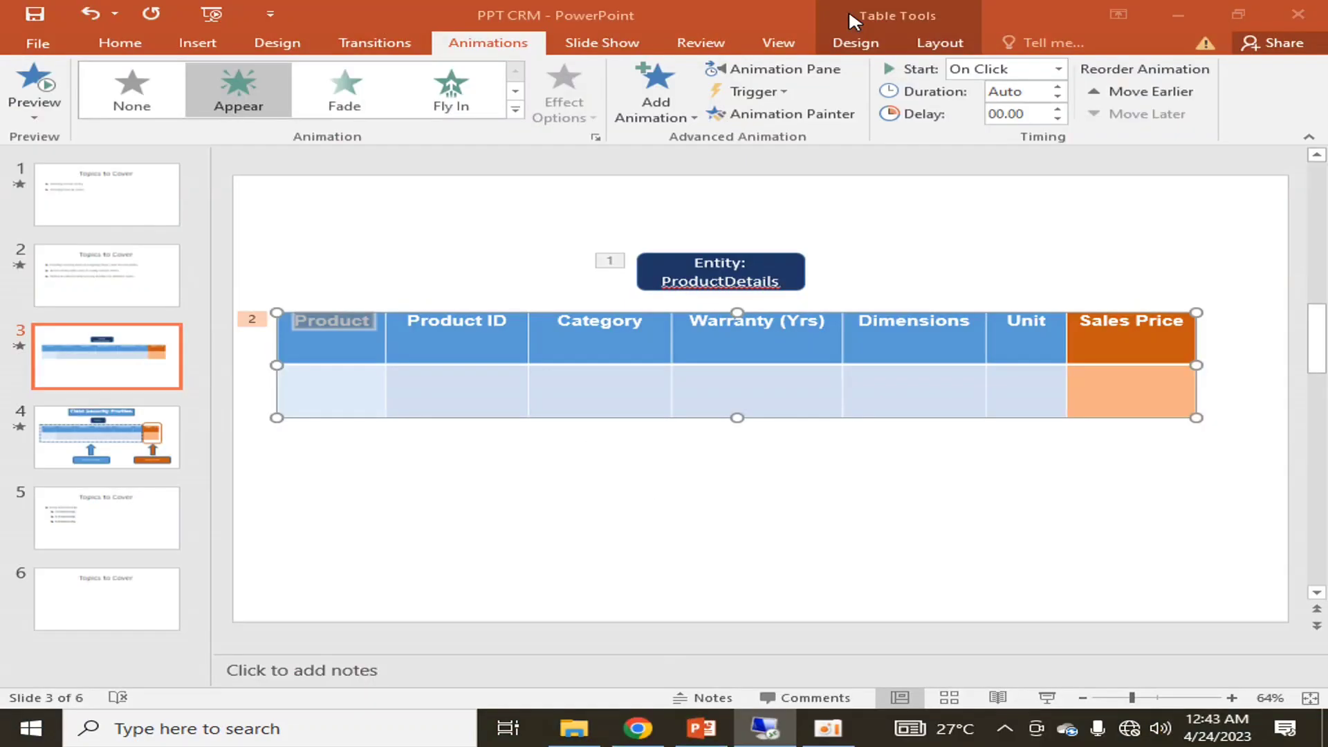
# Switch to the presentation and deselect the product table on the slide
pyautogui.click(852, 20)
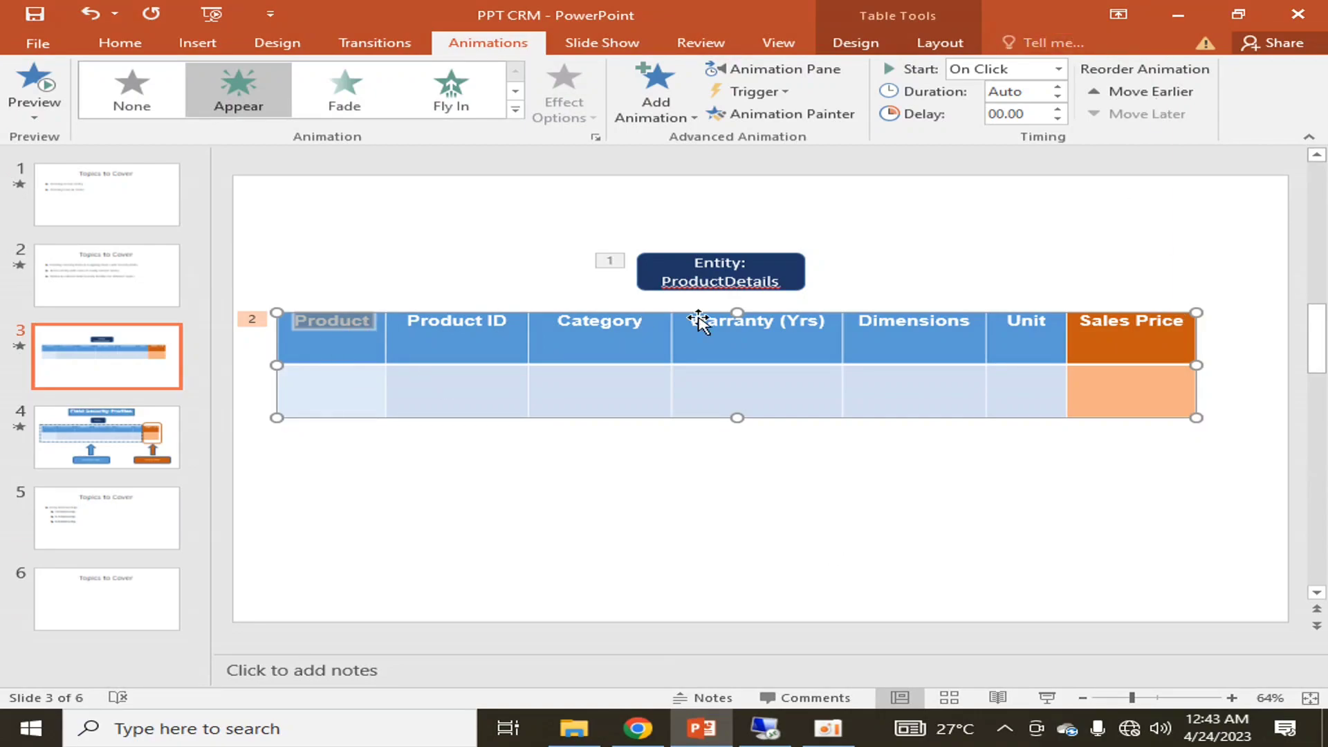
pyautogui.click(578, 517)
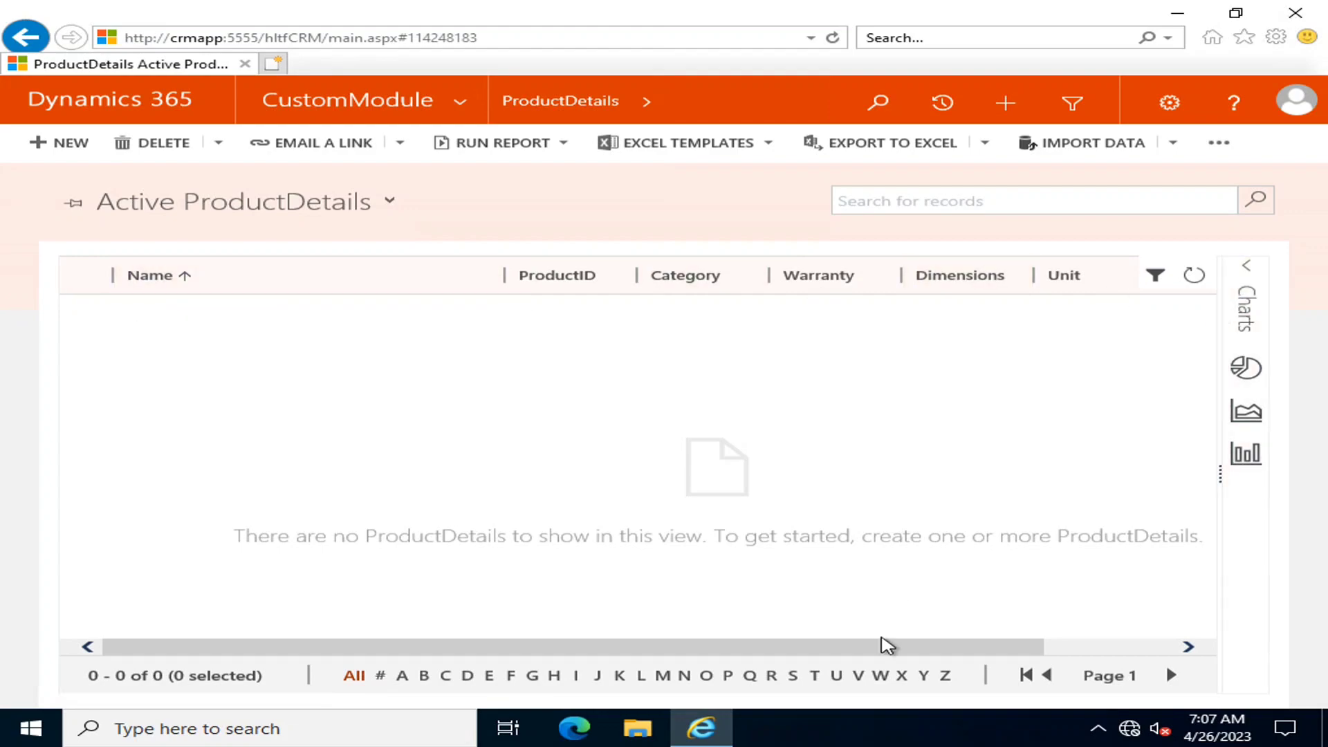
pyautogui.moveTo(890, 653); pyautogui.dragTo(759, 640)
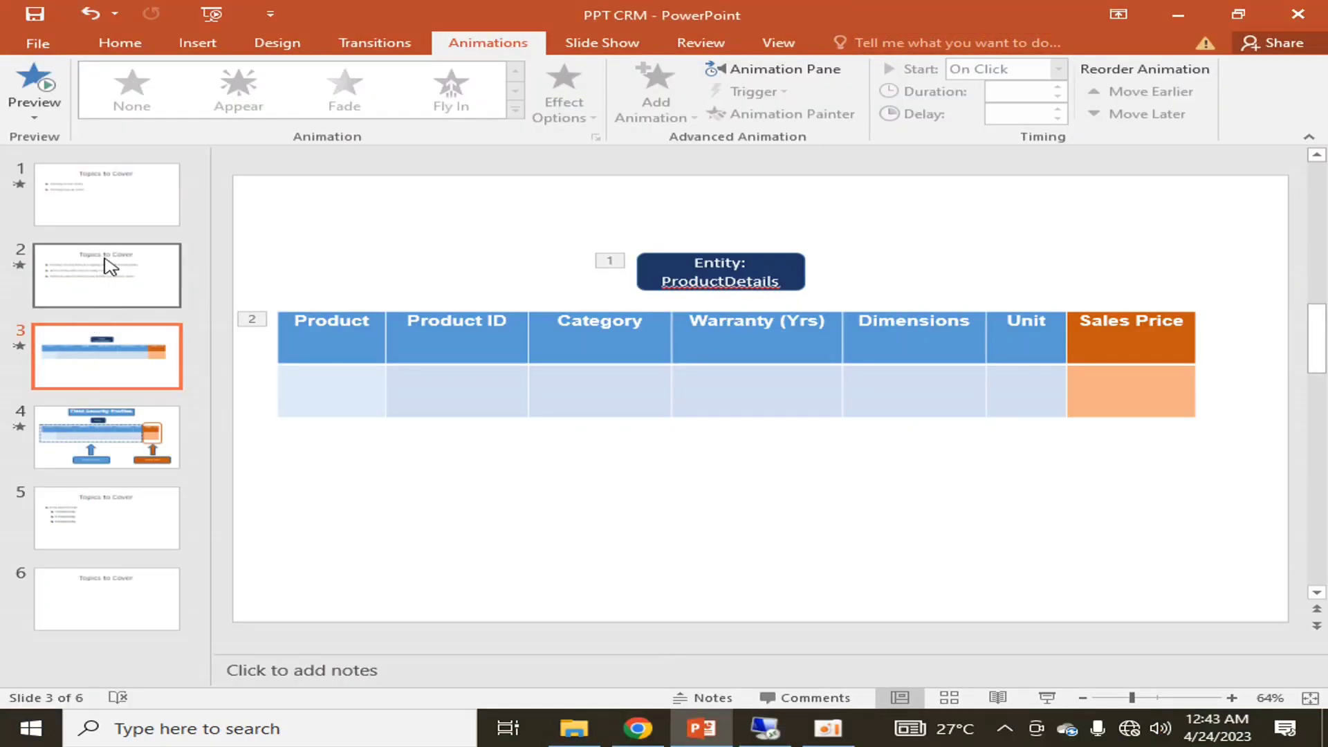
# Go back to slide 1 and launch Remote Desktop Connection from Start search
pyautogui.click(109, 266)
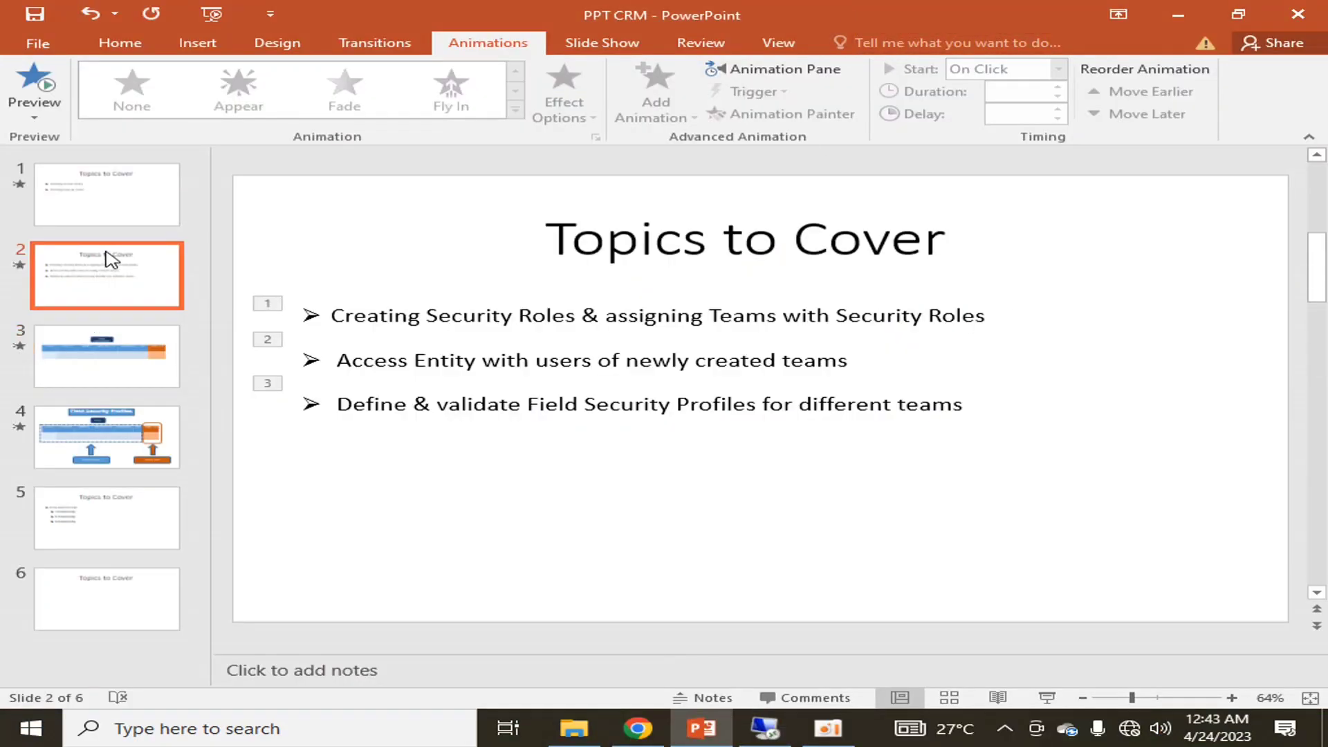
pyautogui.click(118, 217)
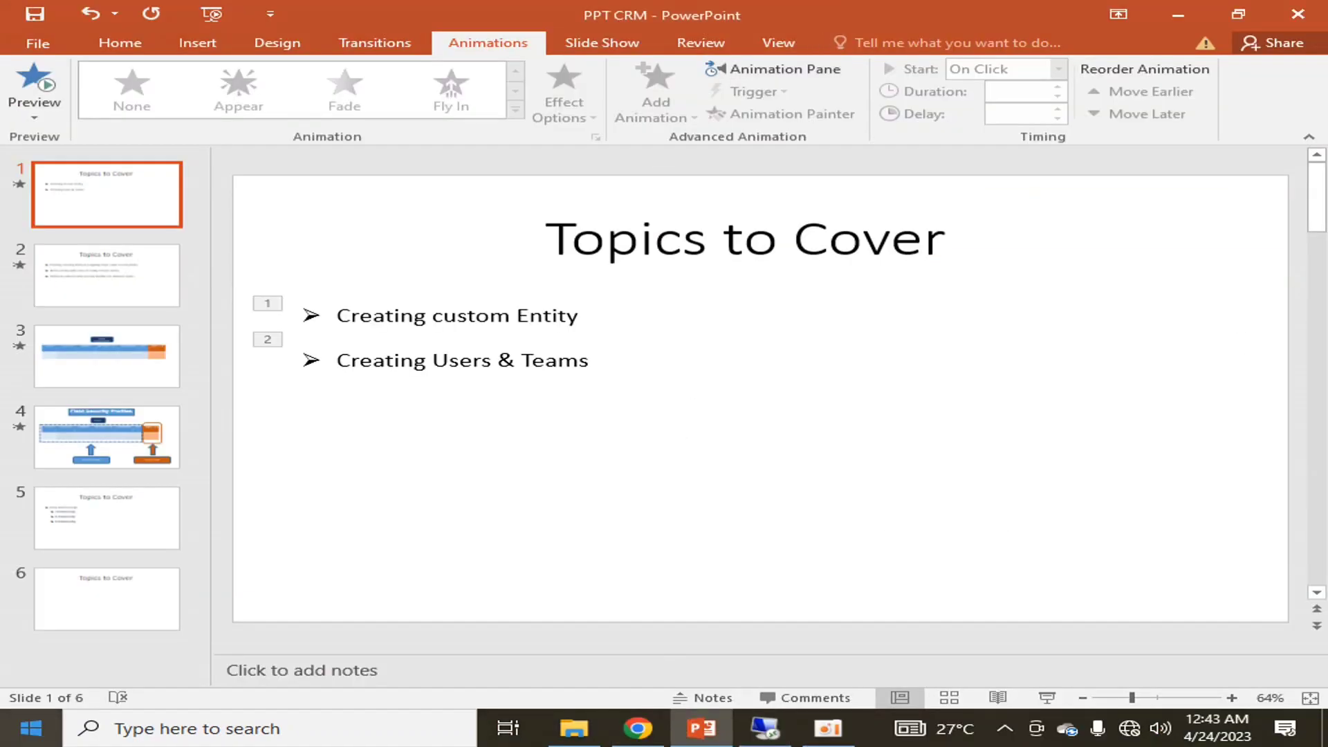
pyautogui.press('super')
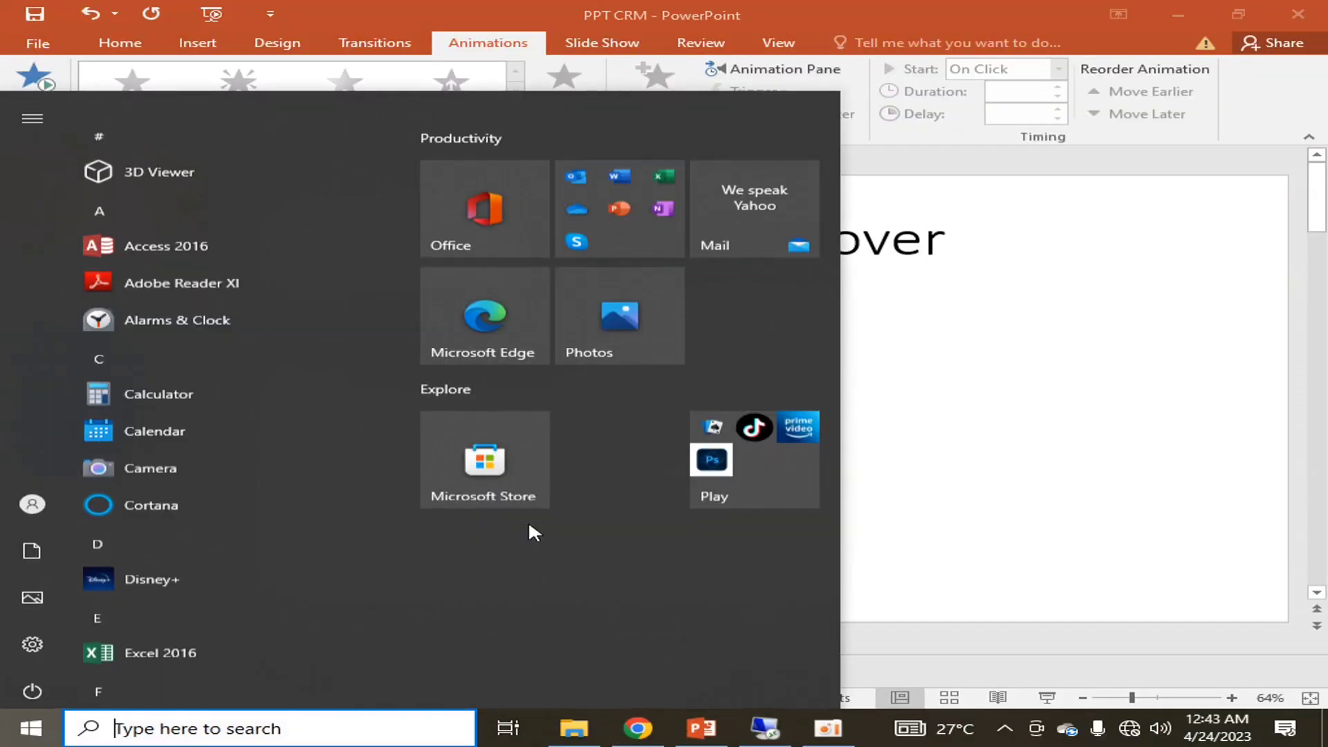
pyautogui.write('reote')
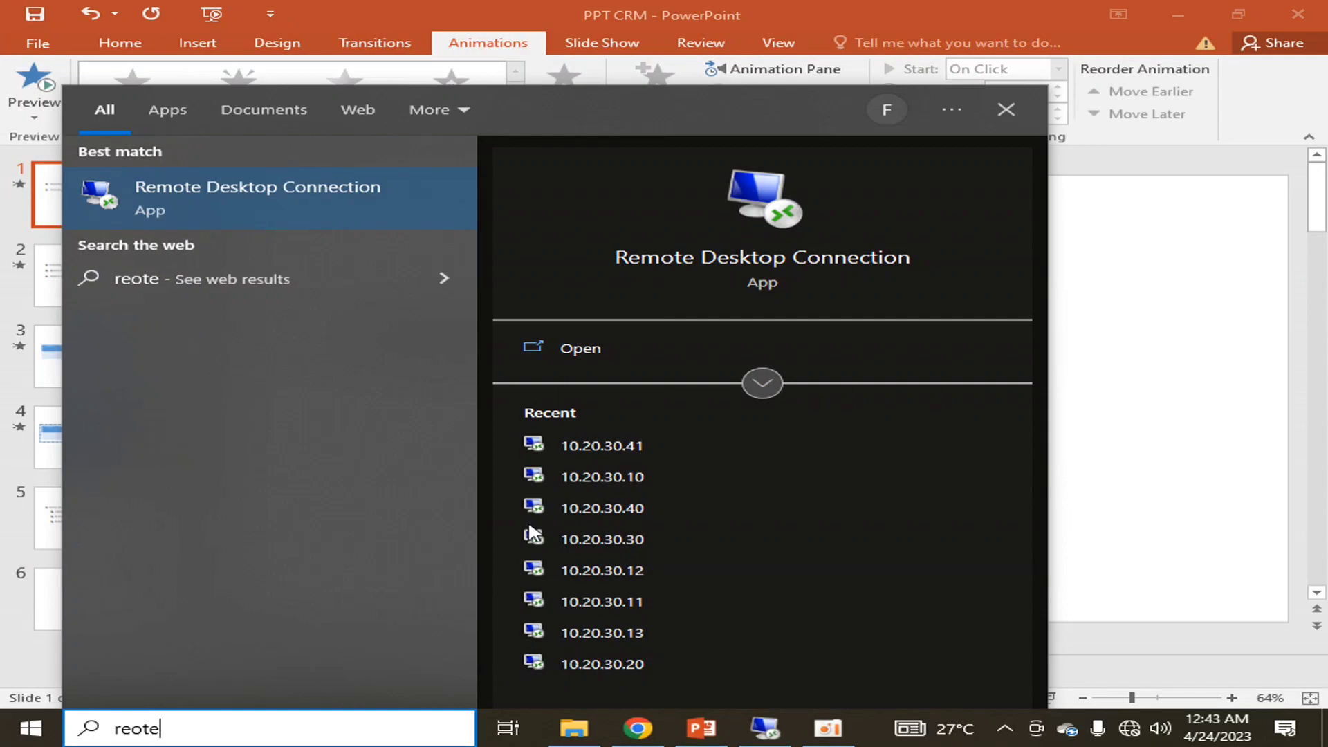
pyautogui.press('Return')
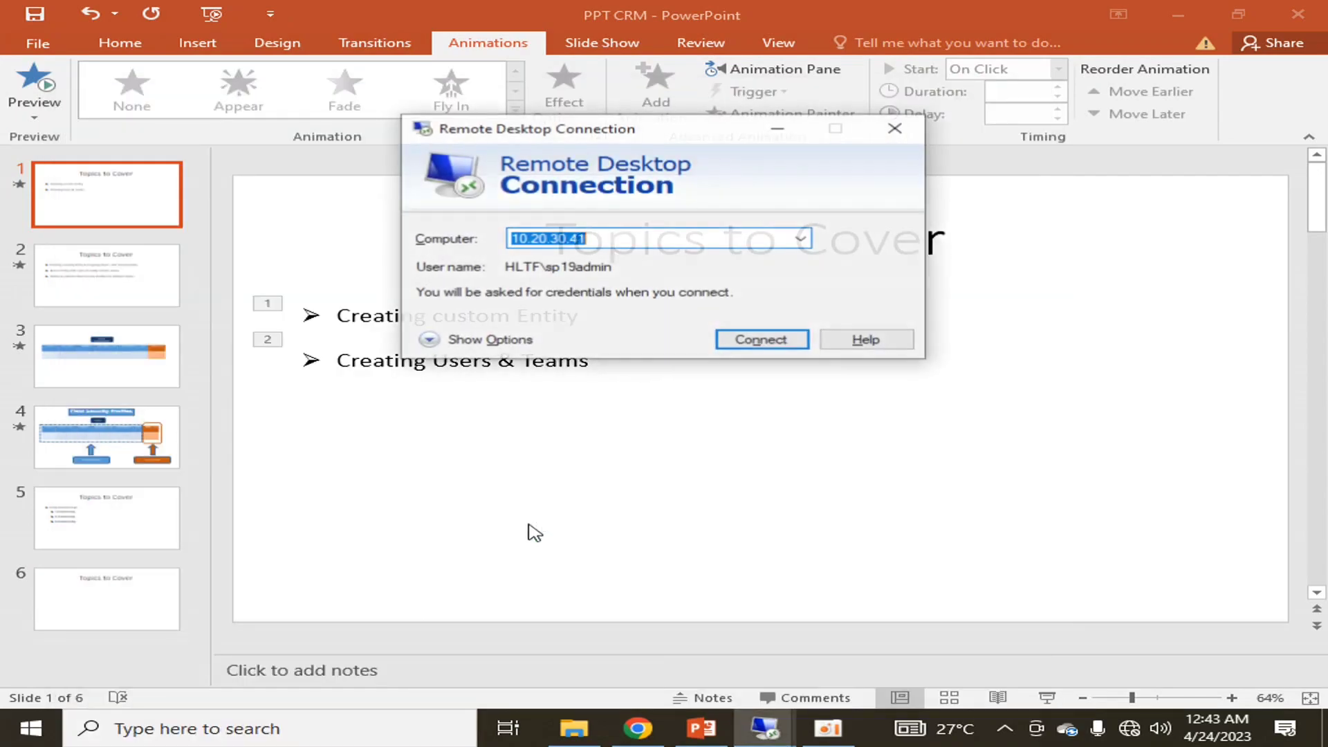
# Change the computer address from 10.20.30.41 to 10.20.30.10 and connect
pyautogui.press('End')
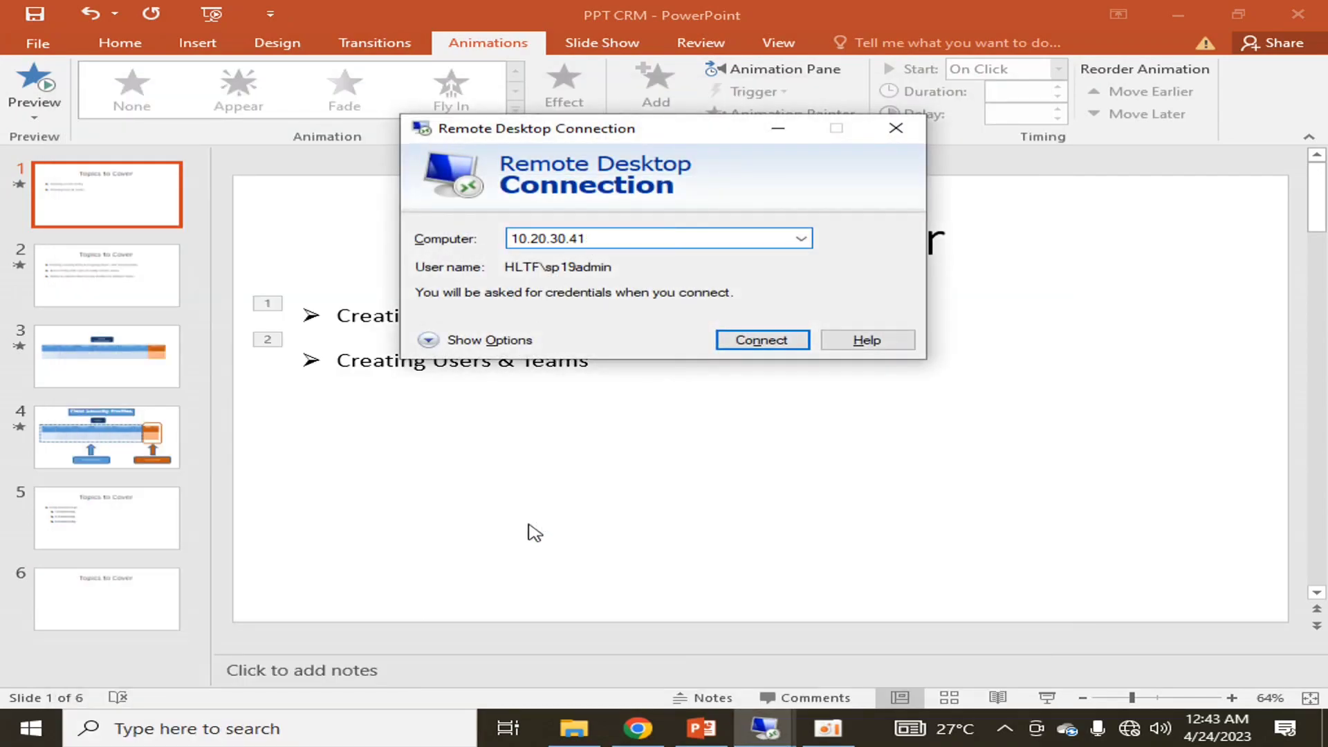
pyautogui.press('BackSpace')
pyautogui.press('BackSpace')
pyautogui.write('10')
pyautogui.press('Return')
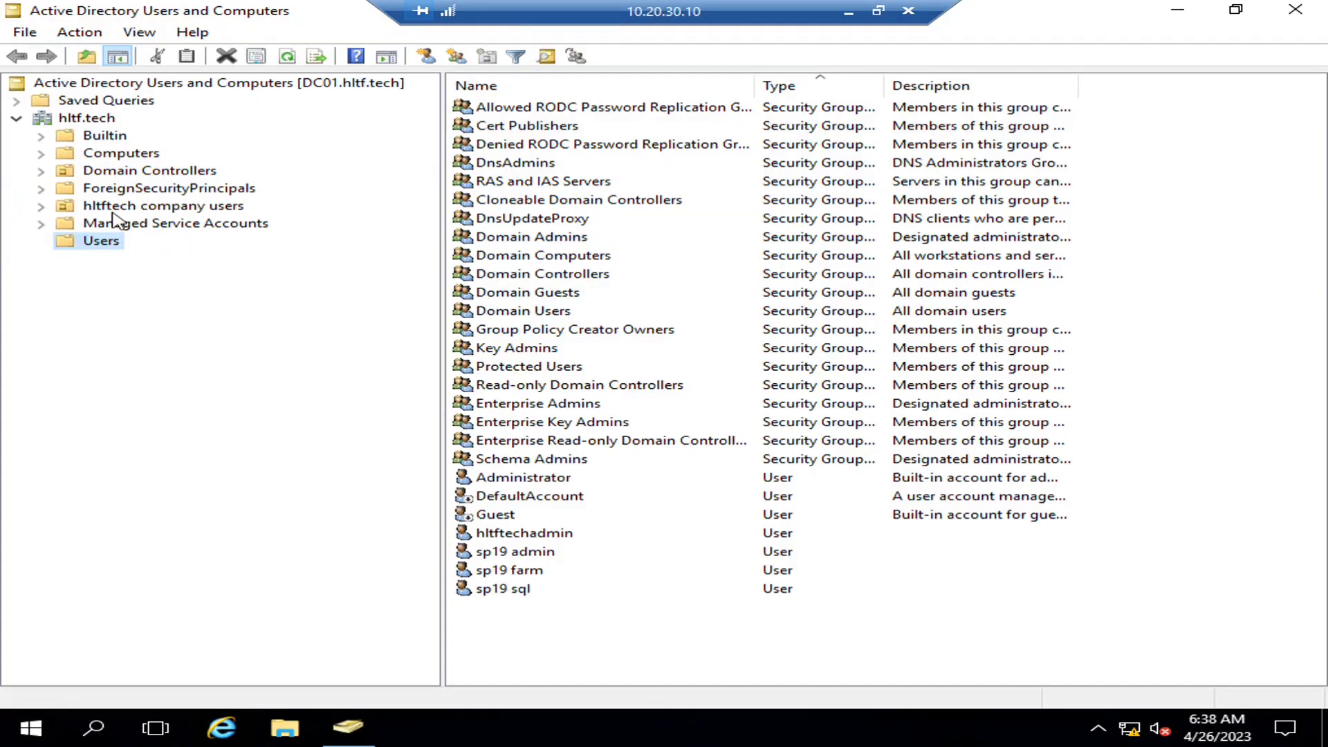
# Open the Finance dept unit under hltftech company users, then minimize the remote session
pyautogui.click(132, 206)
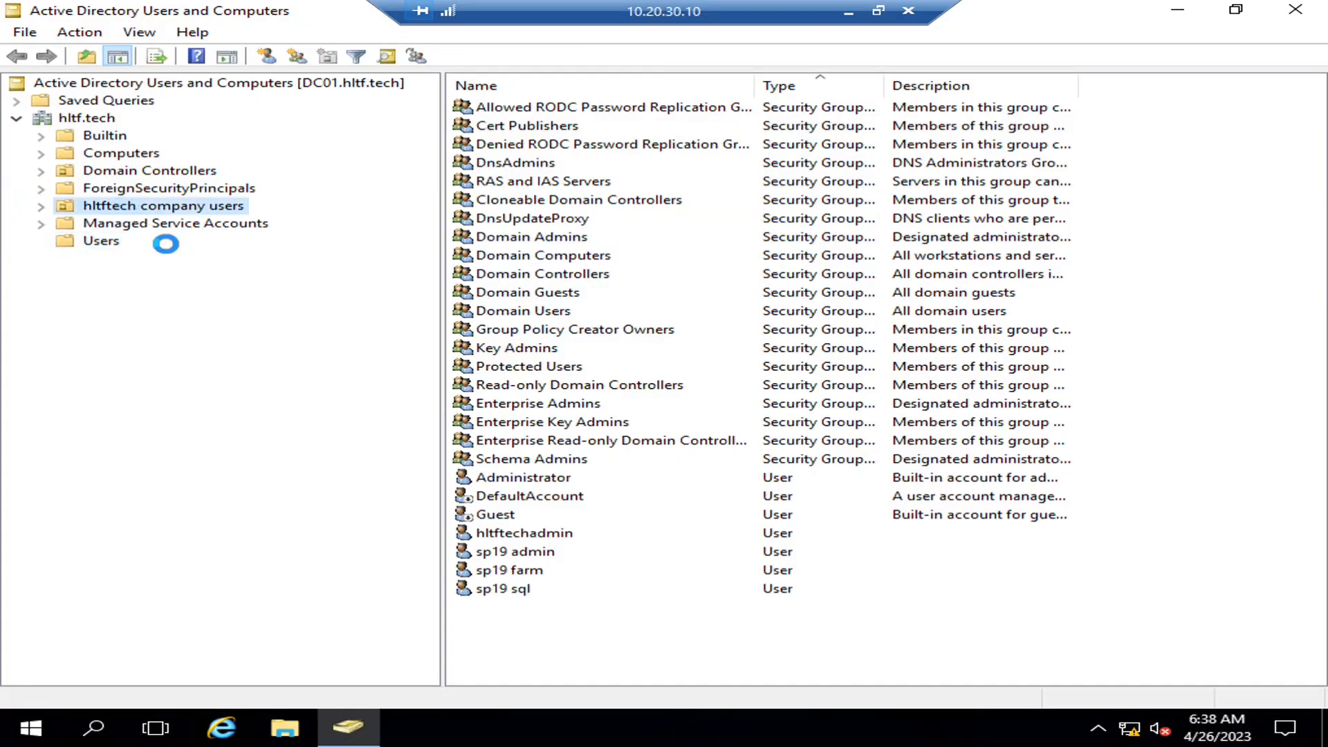
pyautogui.click(781, 419)
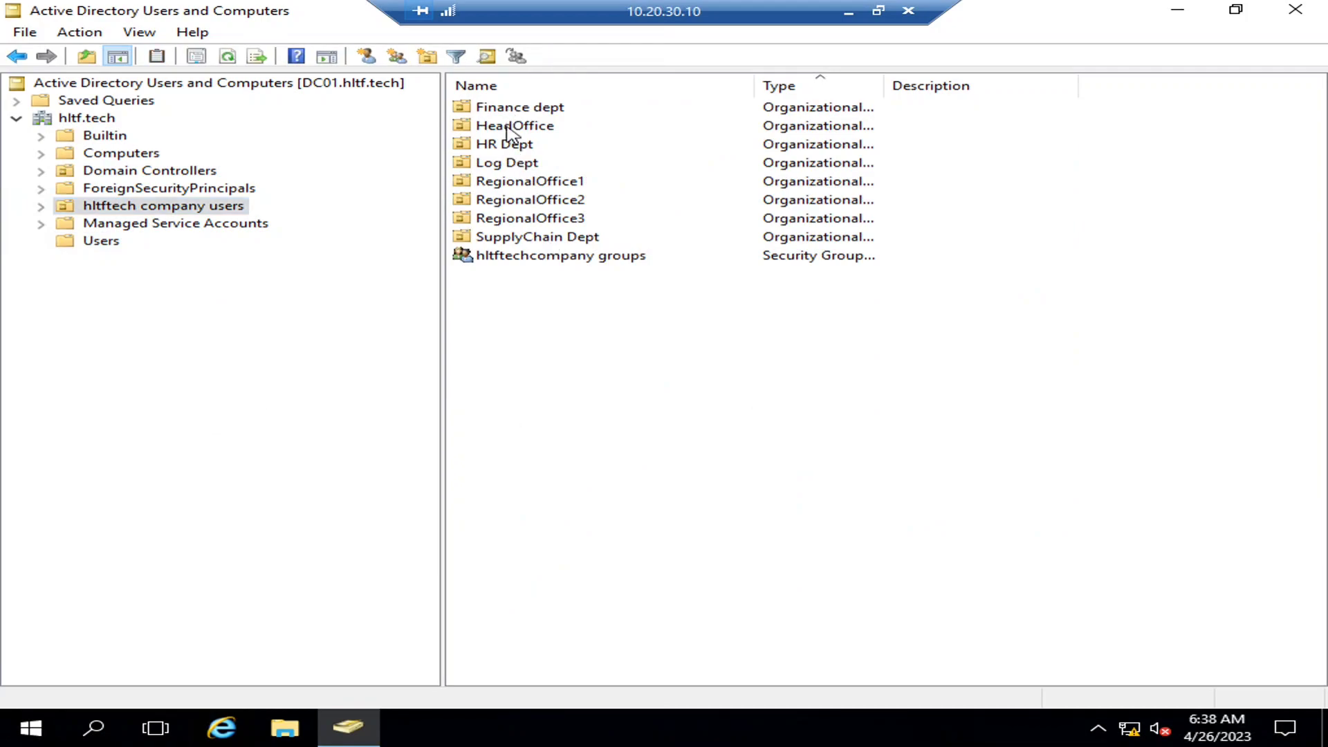
pyautogui.doubleClick(493, 113)
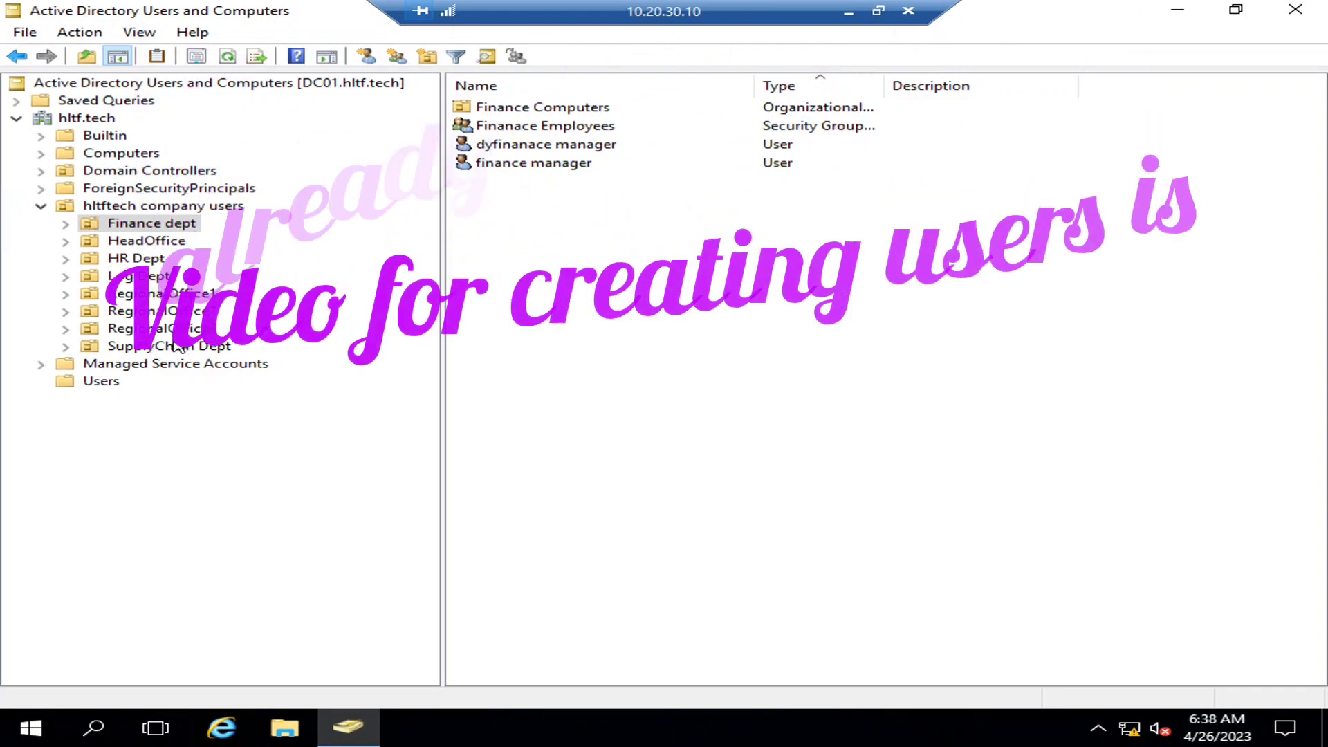
pyautogui.click(849, 13)
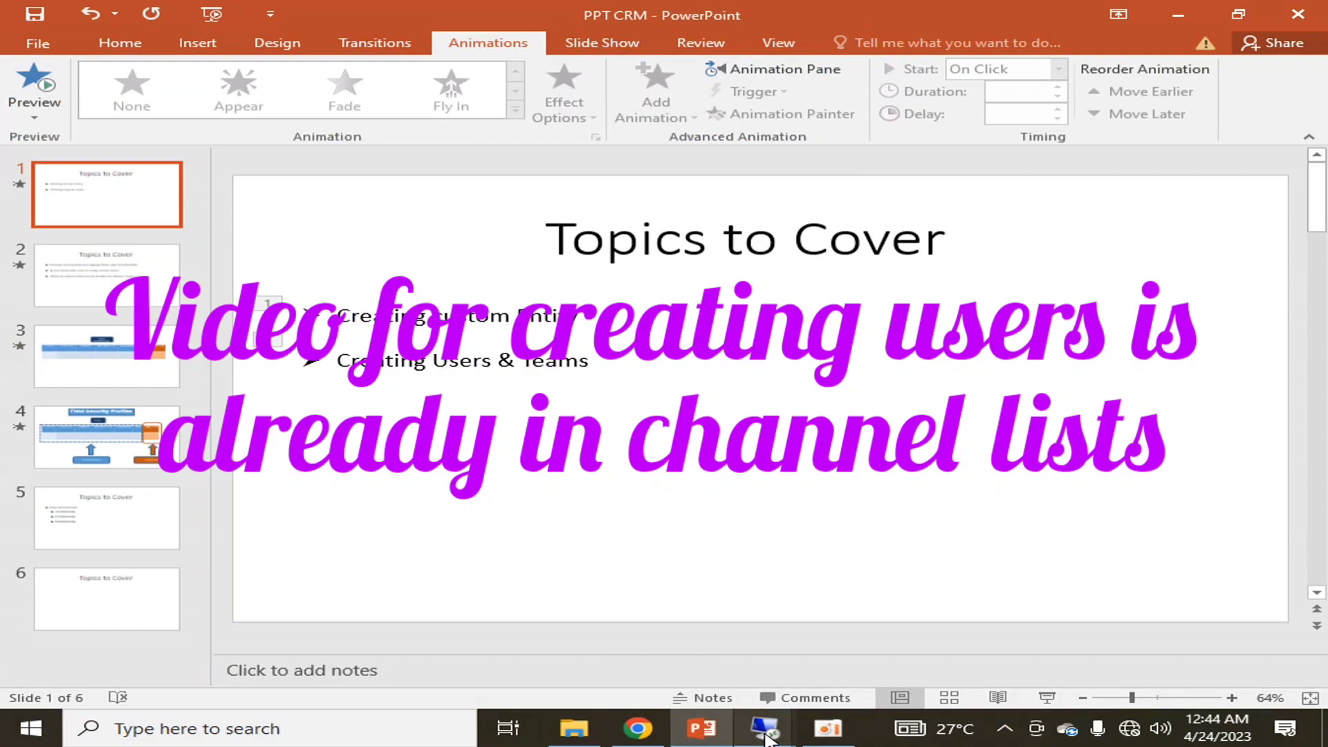
# In the restored Dynamics 365 session, go to Settings > Security > Users and open HR Manager
pyautogui.moveTo(764, 727)
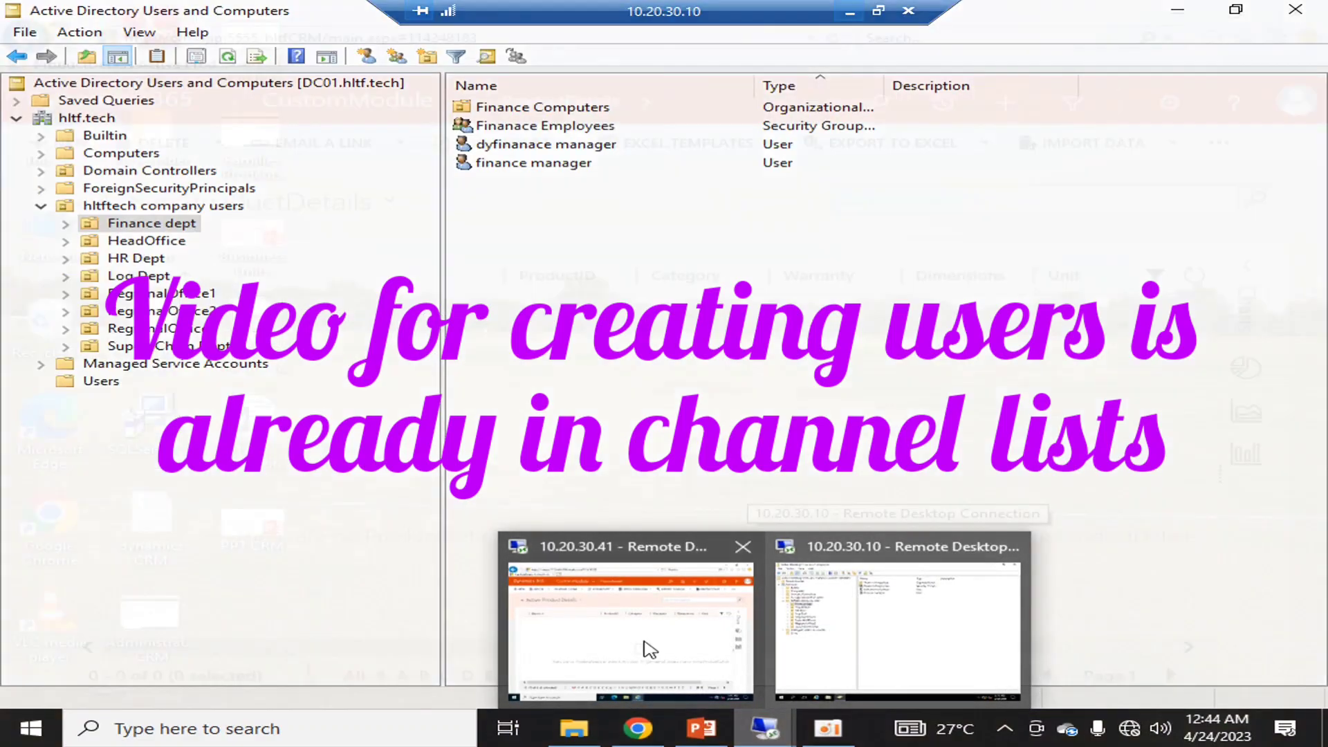
pyautogui.click(646, 643)
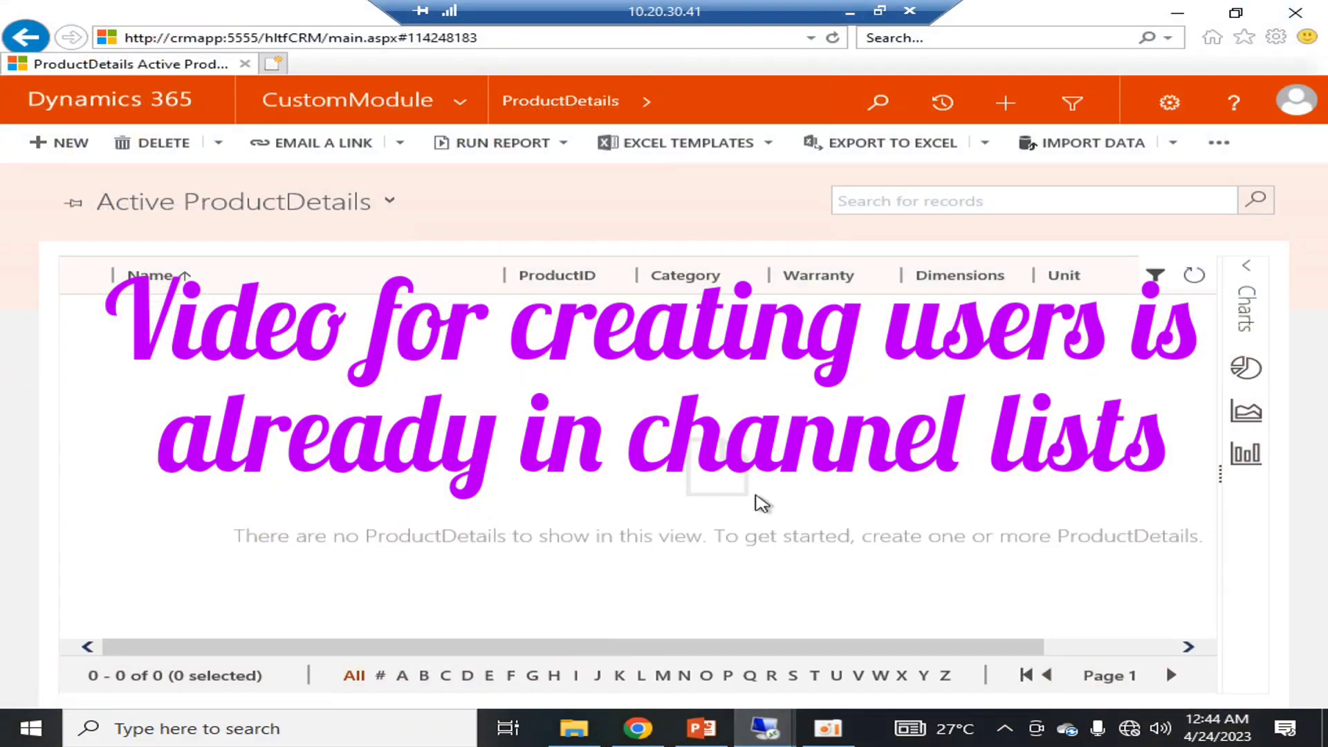
pyautogui.click(460, 104)
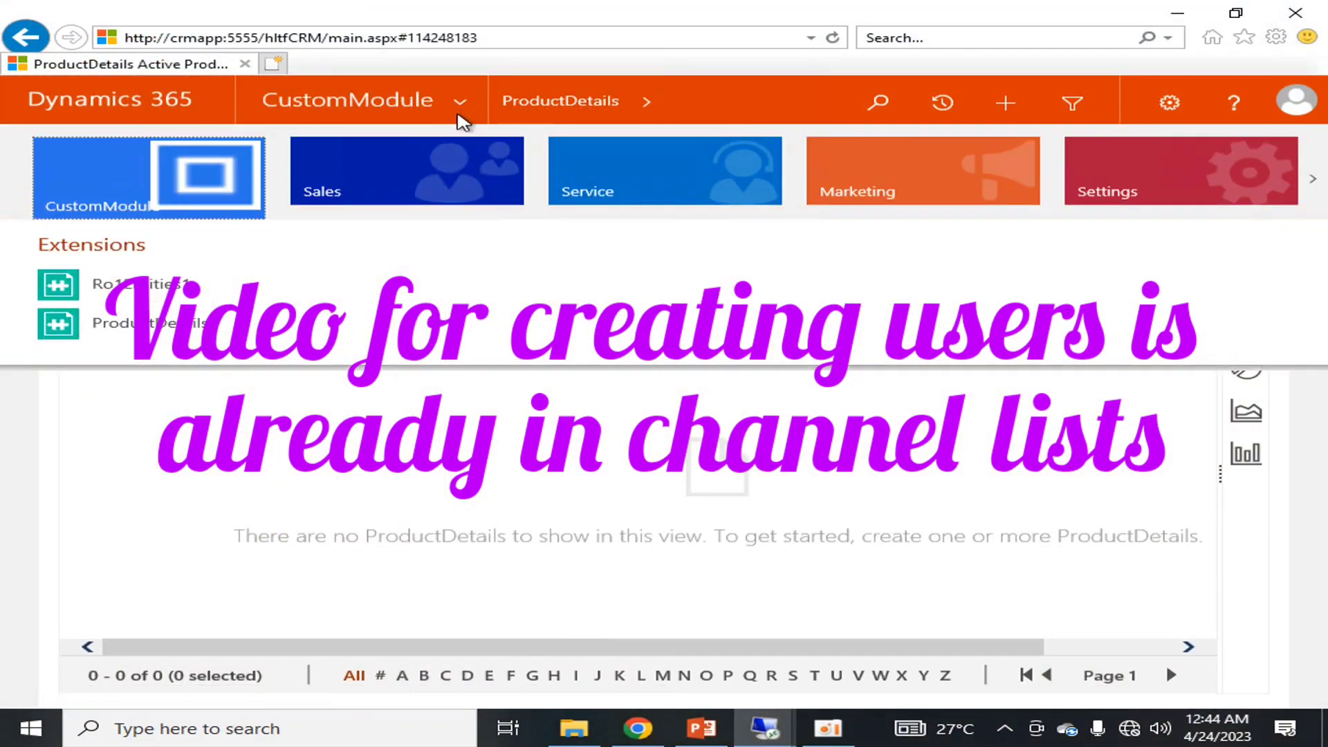
pyautogui.click(1121, 180)
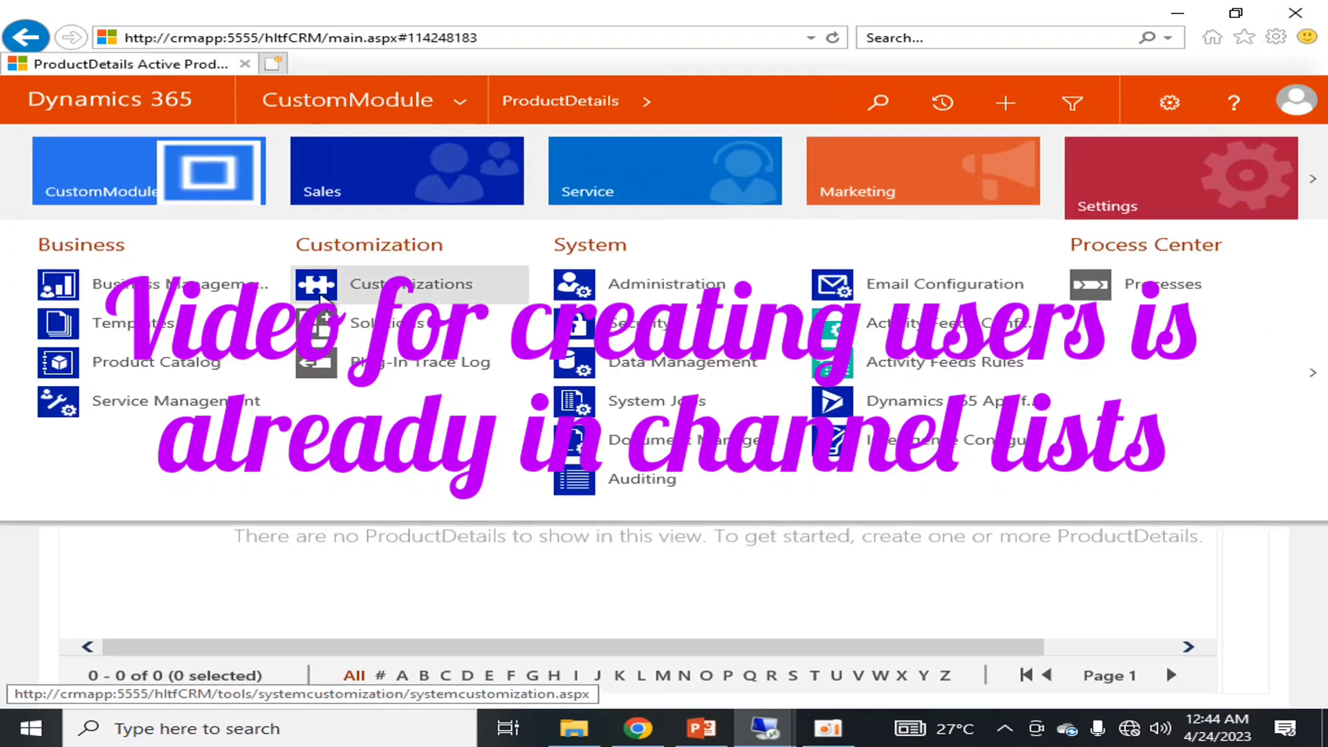
pyautogui.click(627, 337)
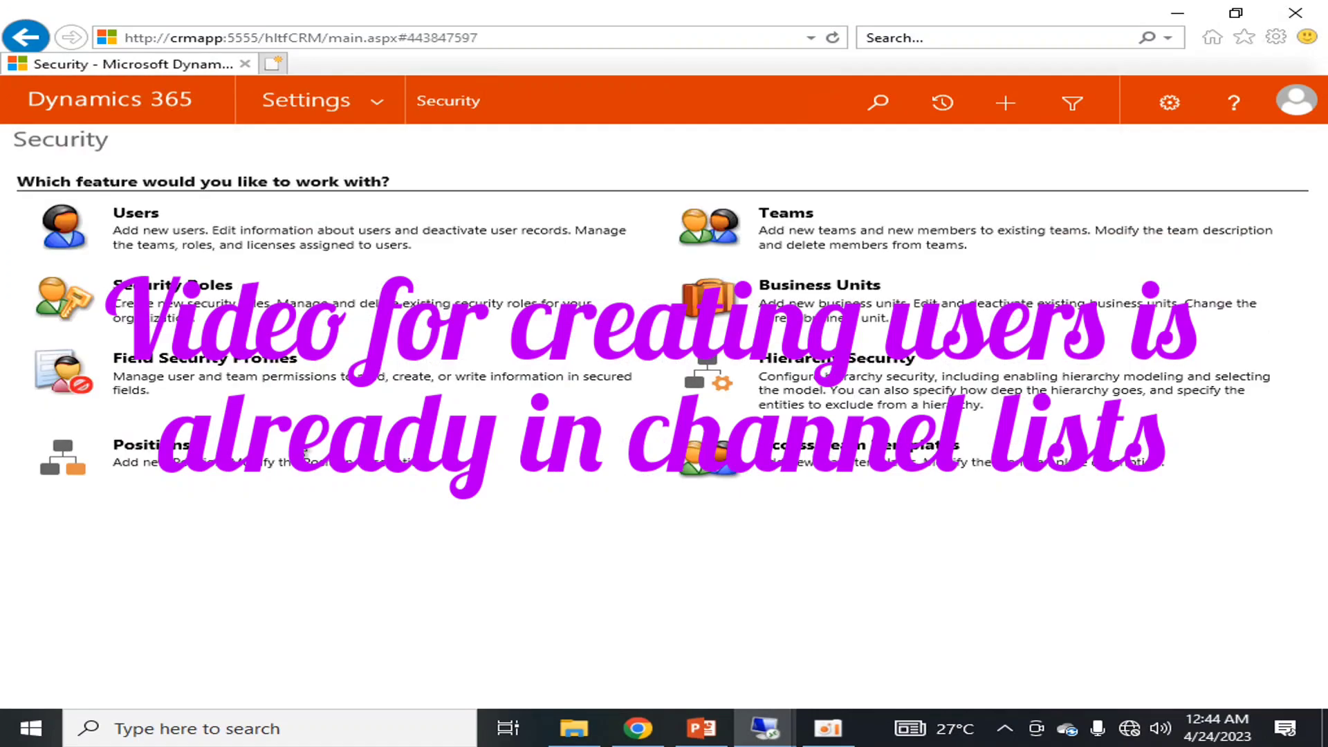
pyautogui.click(138, 214)
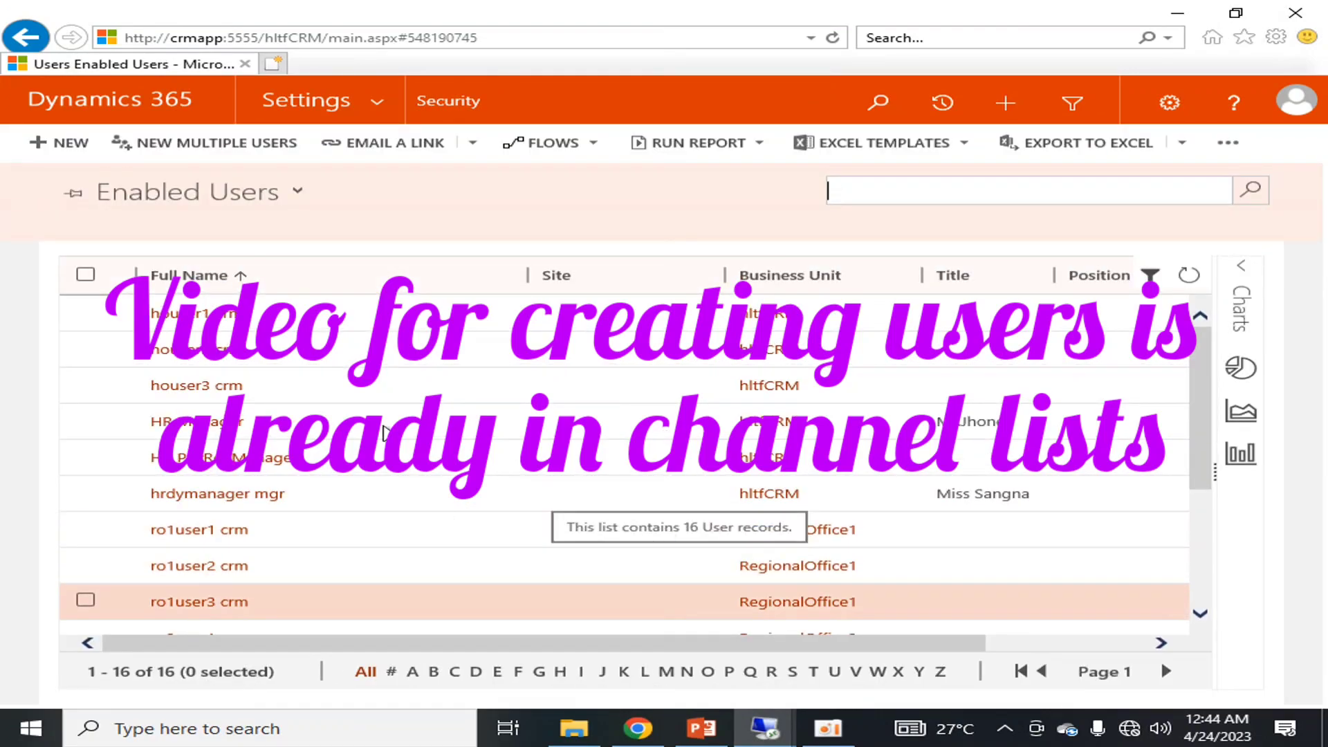
pyautogui.scroll(-3, 682, 571)
pyautogui.scroll(3, 360, 378)
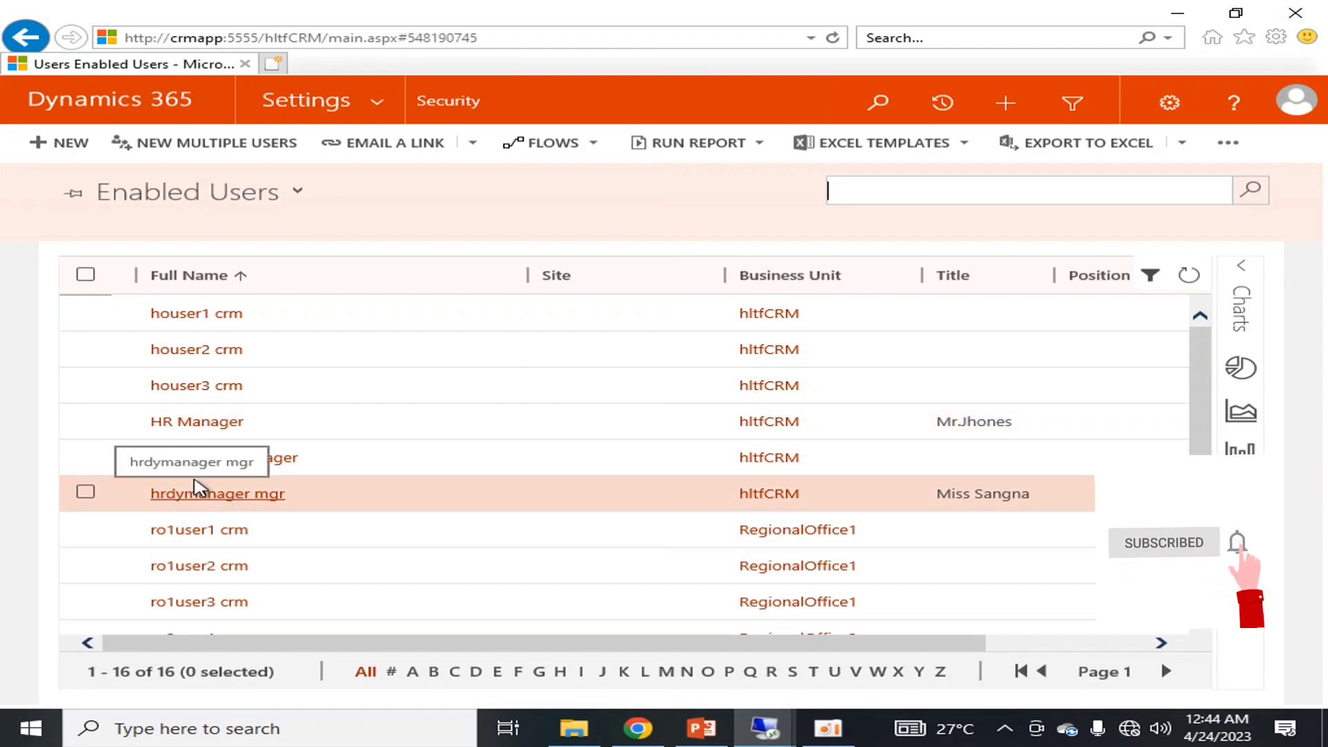
pyautogui.click(206, 423)
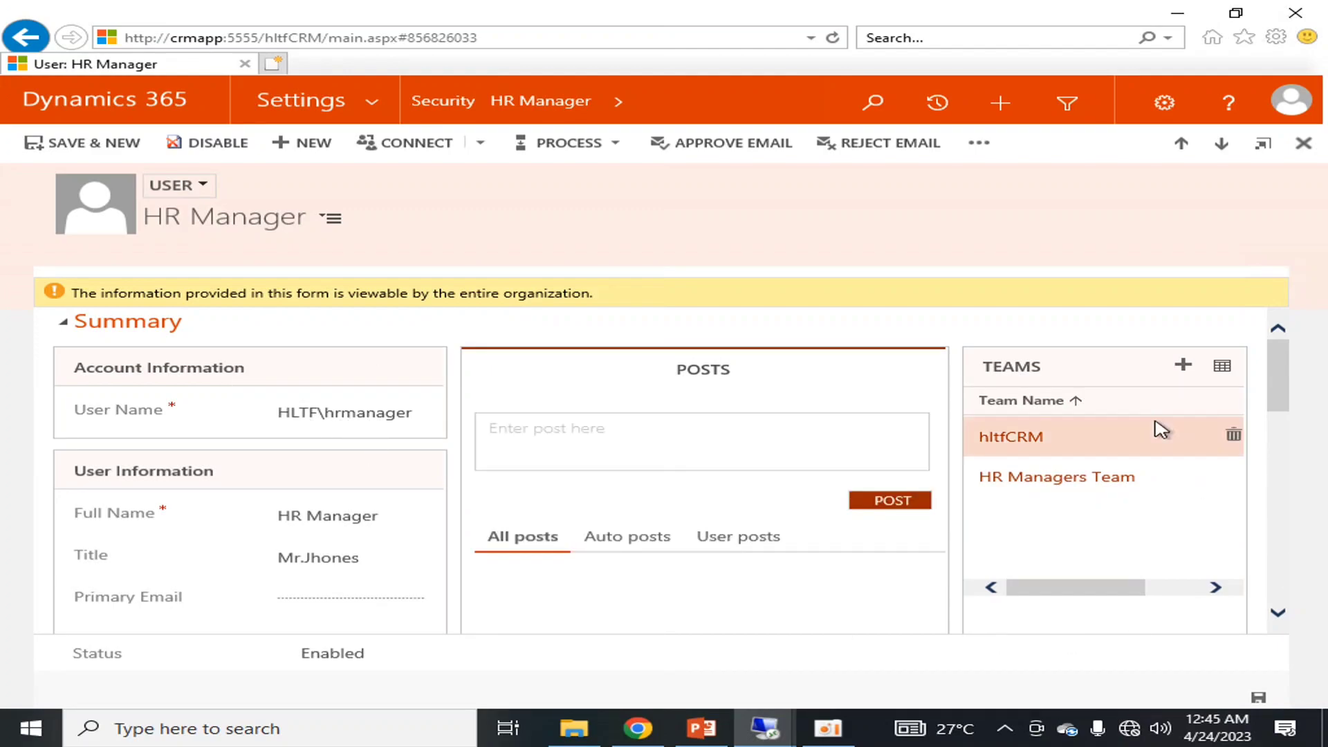
# Look over the HR Manager record, then return to Security settings via the breadcrumb
pyautogui.scroll(-3, 1169, 457)
pyautogui.scroll(3, 1197, 500)
pyautogui.scroll(-10, 1057, 544)
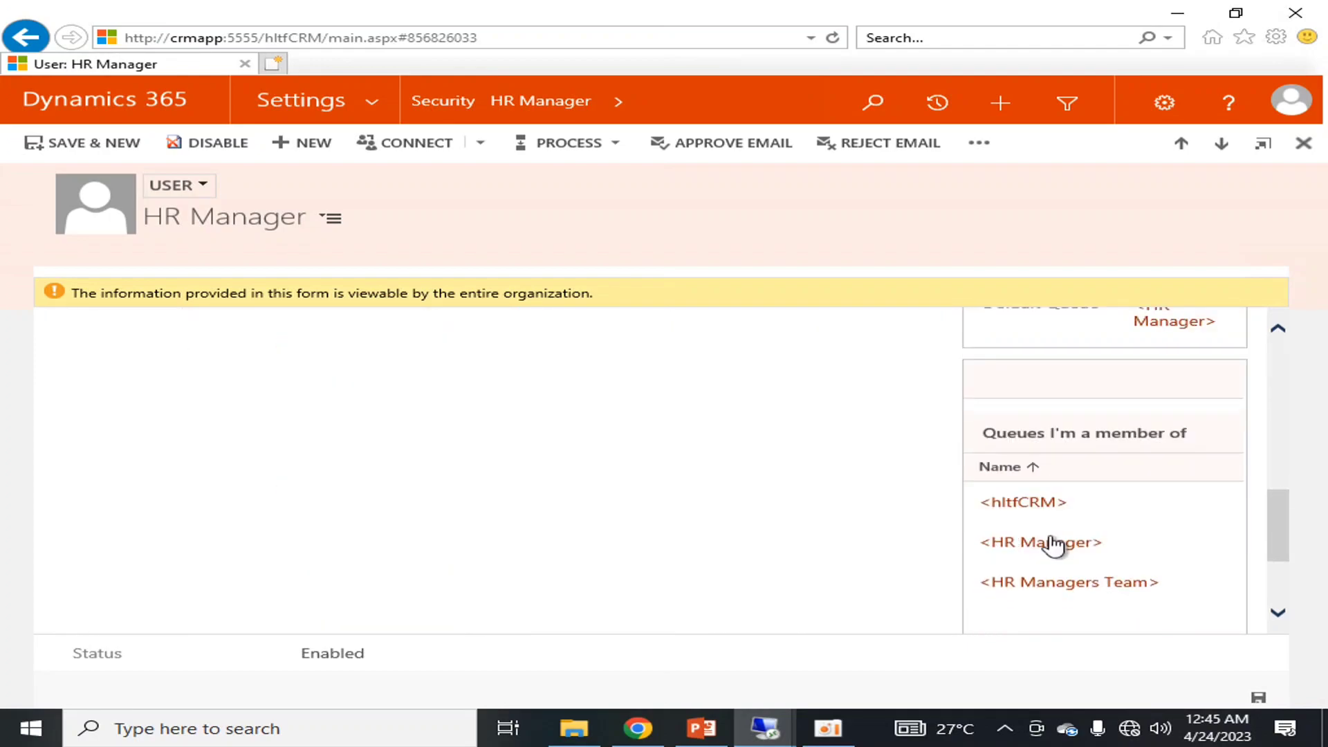
pyautogui.scroll(-1, 1057, 545)
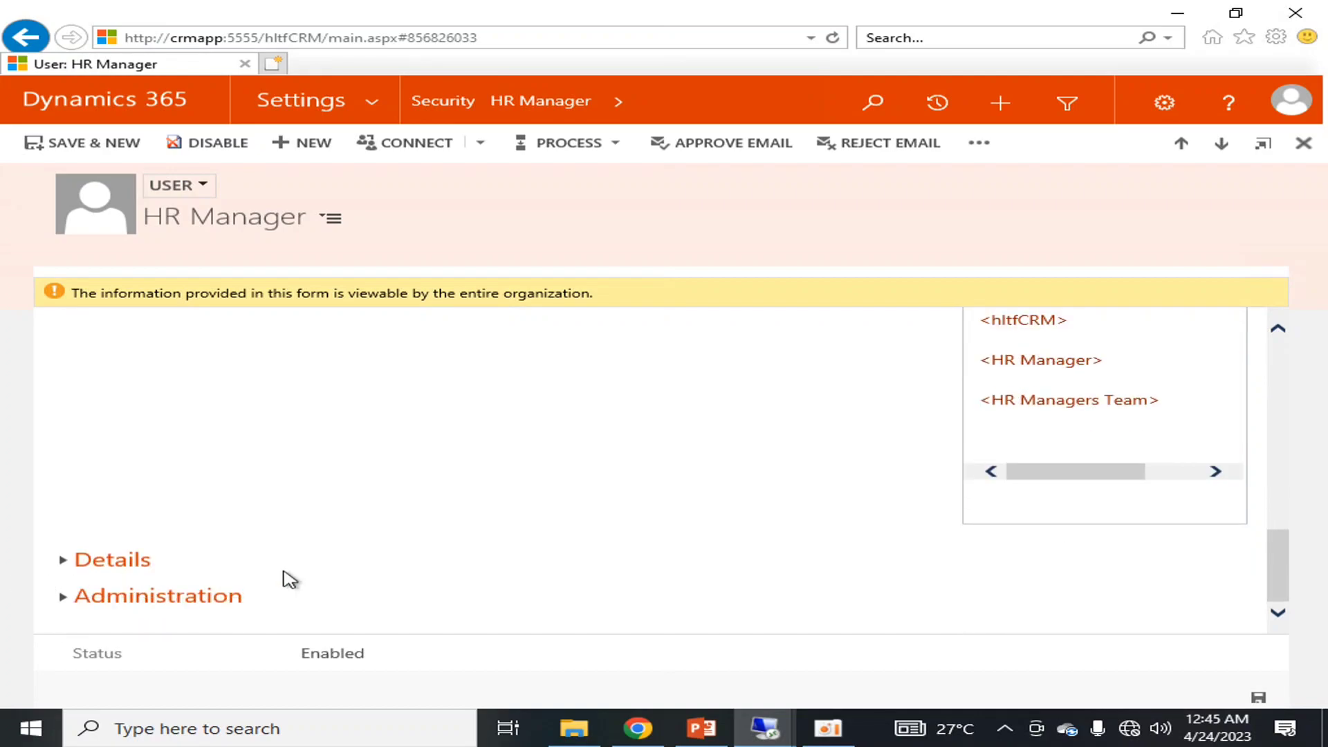
pyautogui.scroll(10, 394, 572)
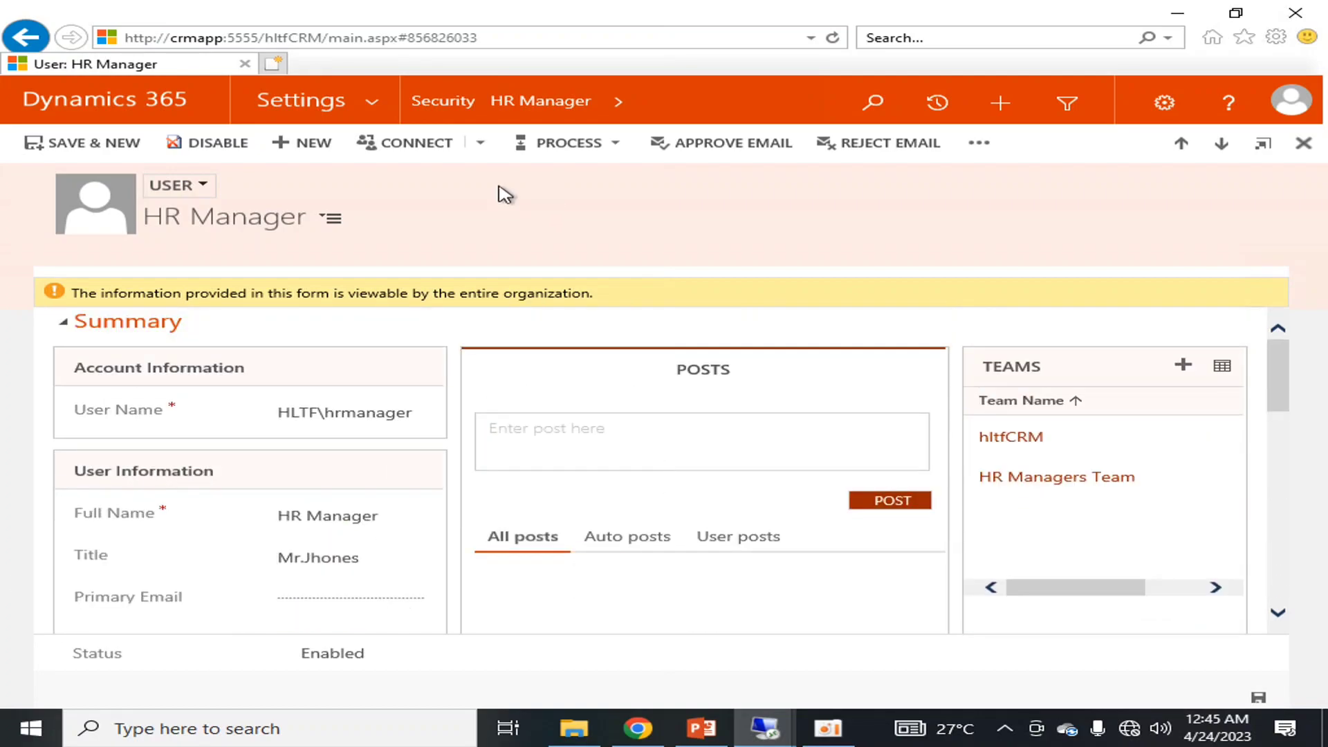
pyautogui.click(446, 109)
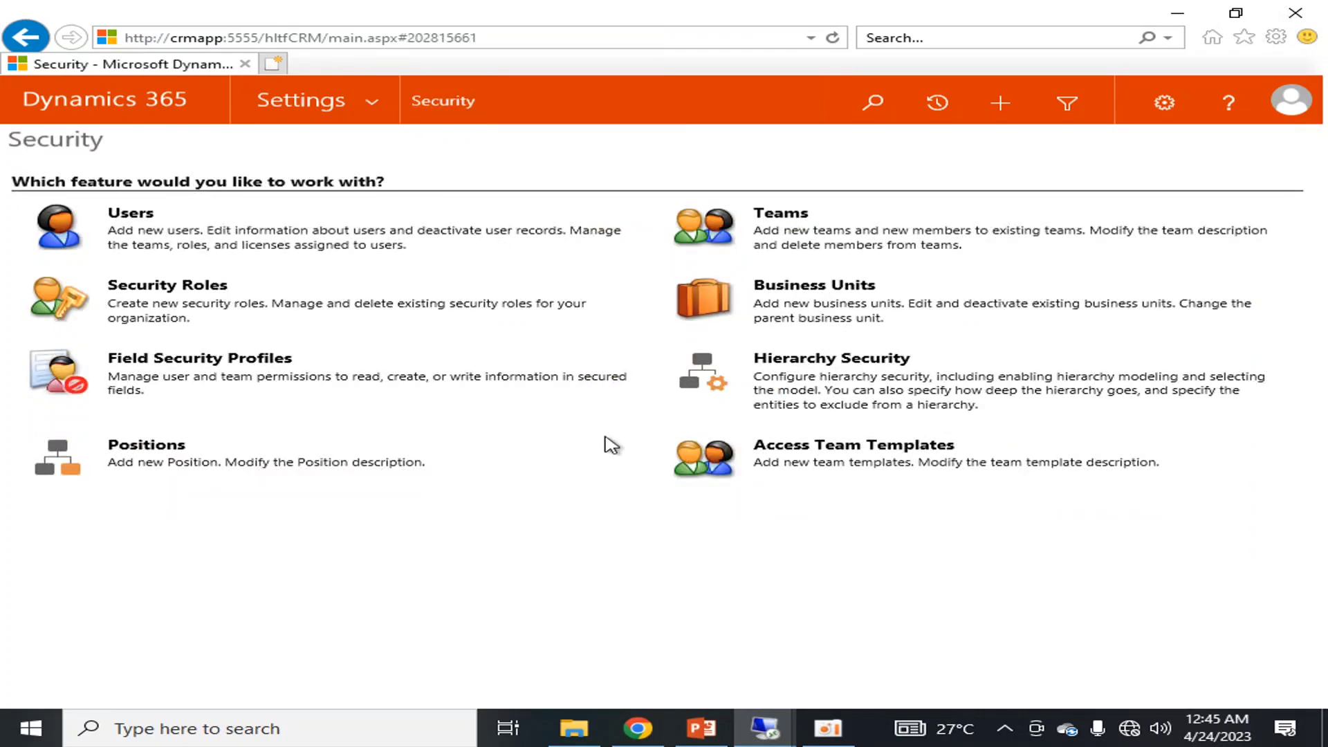
# Start a new team from the Teams list and name it ProductManagement
pyautogui.click(775, 216)
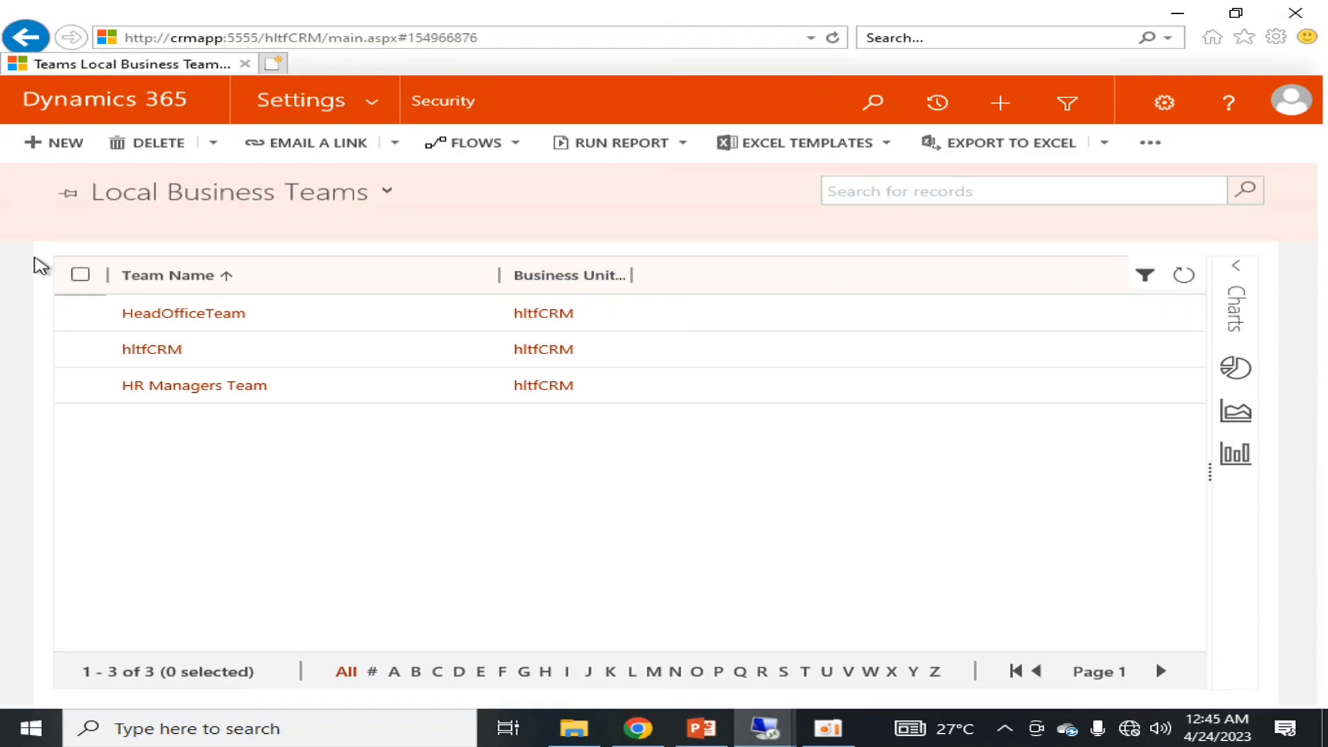
pyautogui.click(59, 144)
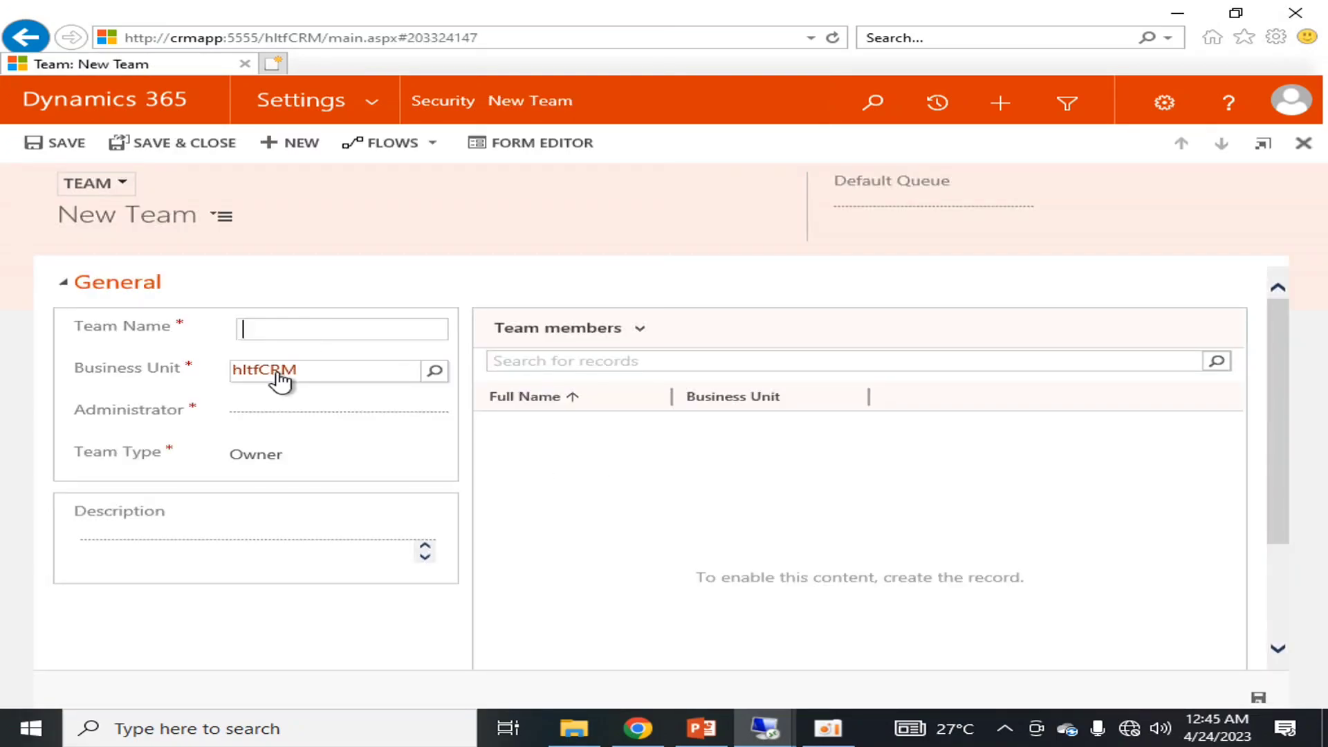
pyautogui.write('roductManagement')
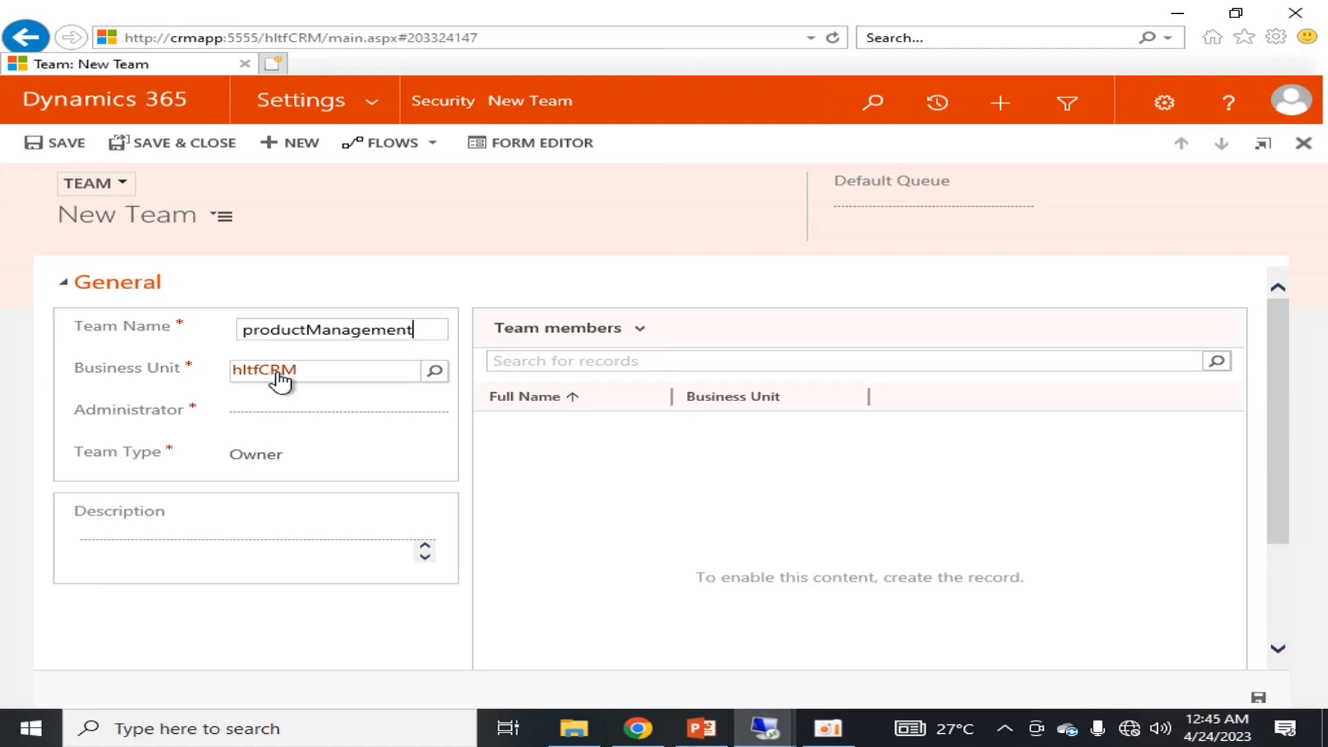
pyautogui.press('Delete')
pyautogui.write('P')
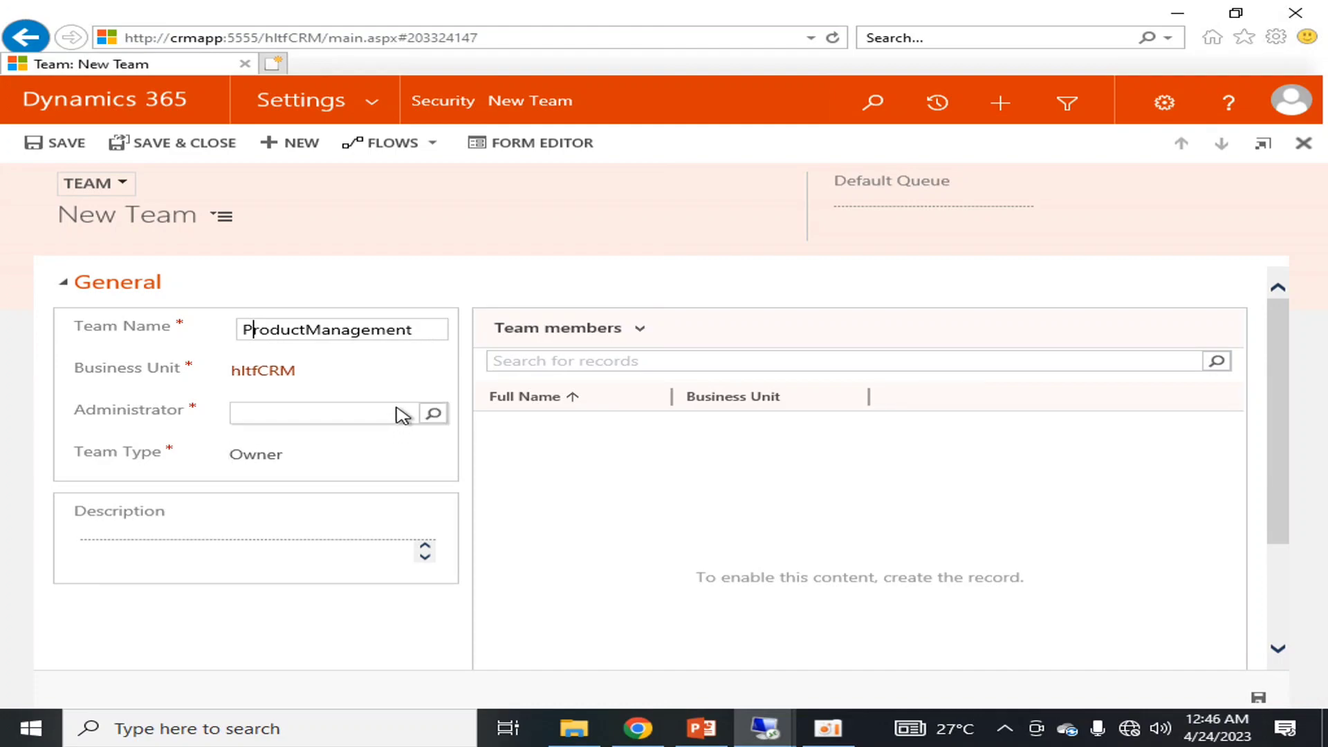
# Set sp19 admin as administrator, keep team type Owner, and save the team
pyautogui.click(400, 415)
pyautogui.click(433, 413)
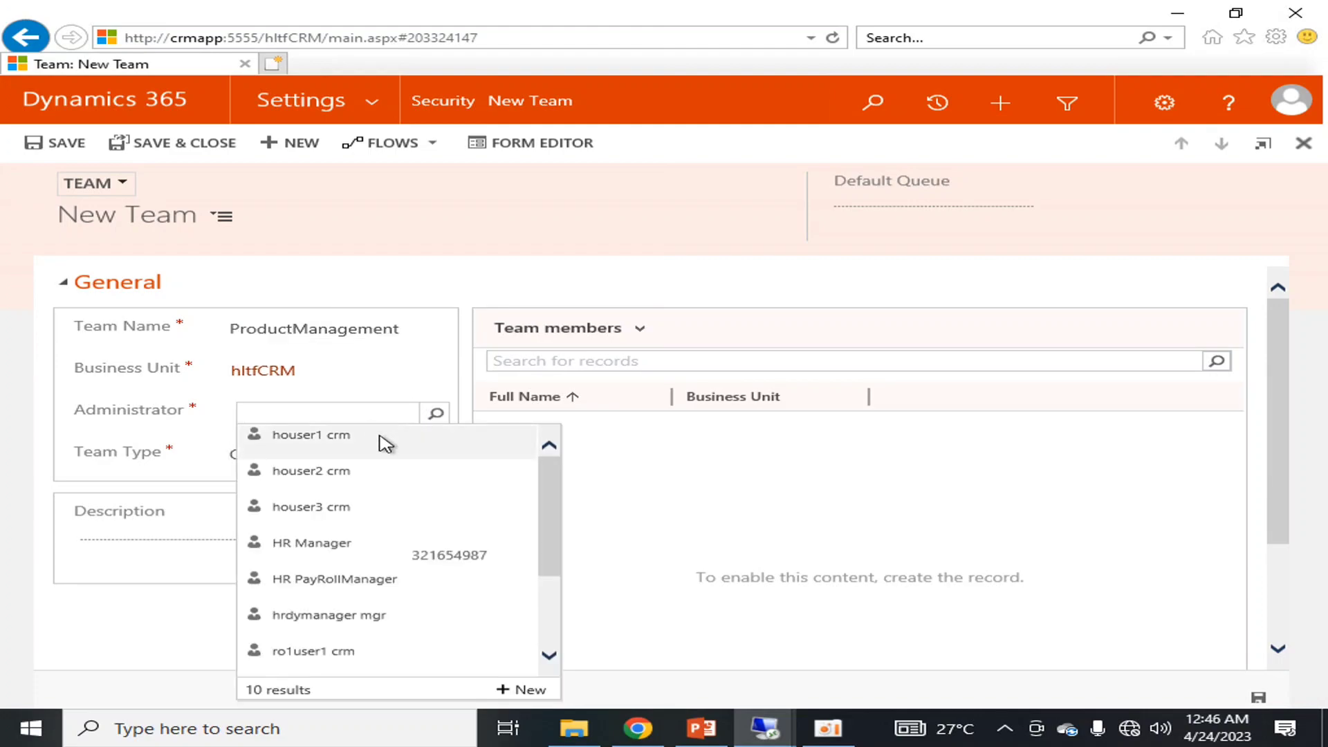
pyautogui.scroll(-3, 418, 564)
pyautogui.scroll(3, 418, 564)
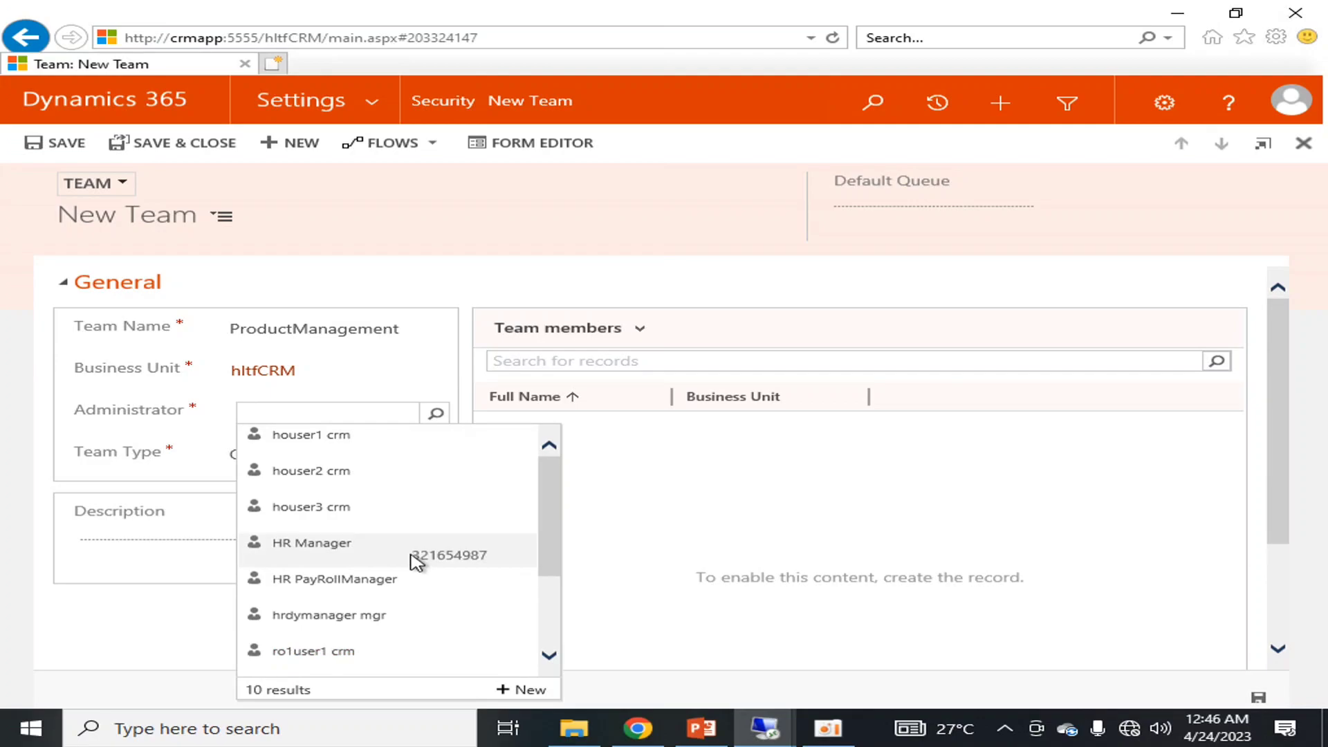
pyautogui.scroll(-1, 415, 562)
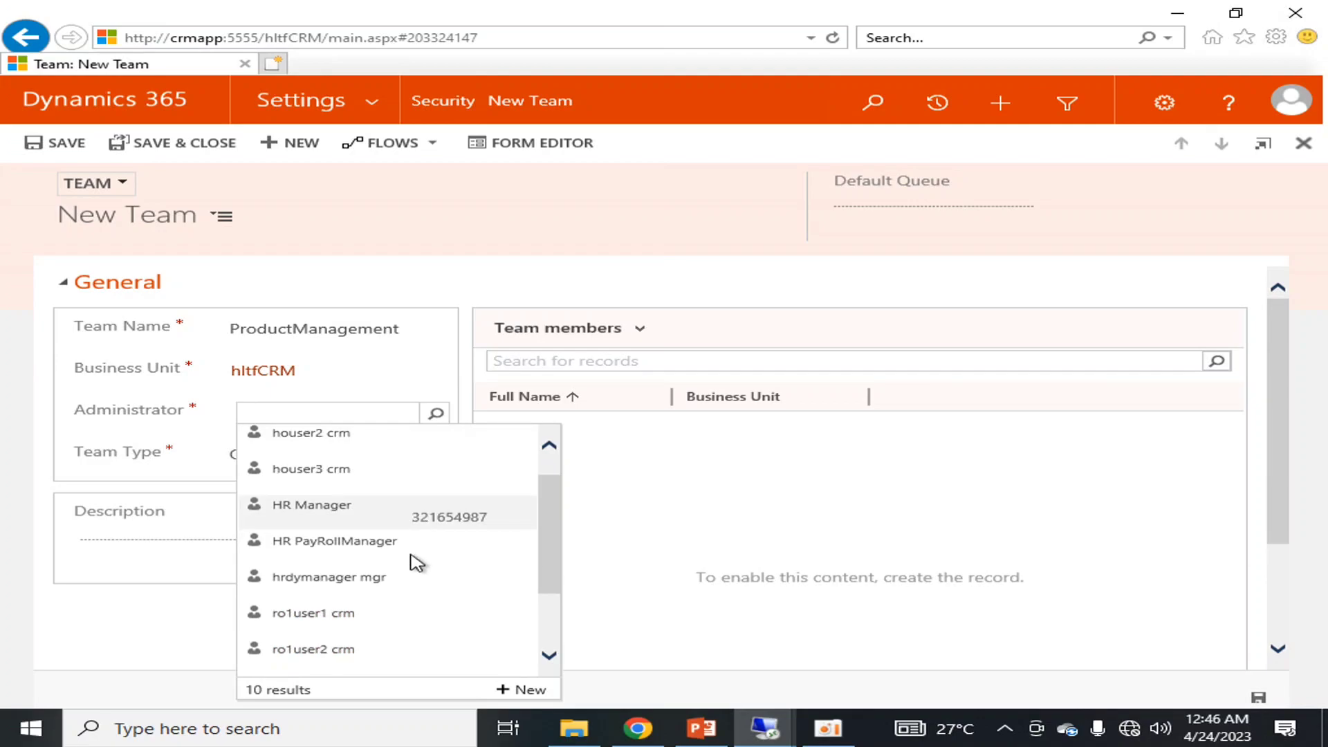
pyautogui.click(1288, 111)
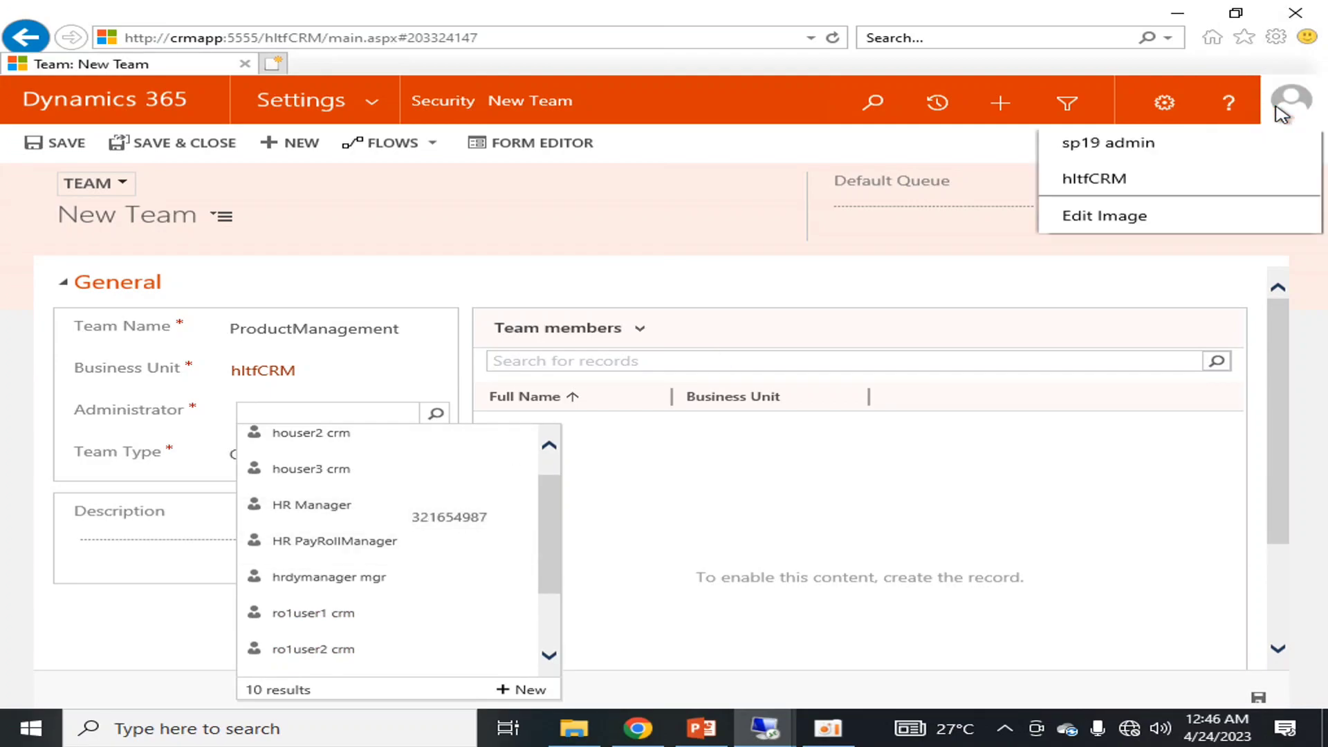
pyautogui.click(314, 418)
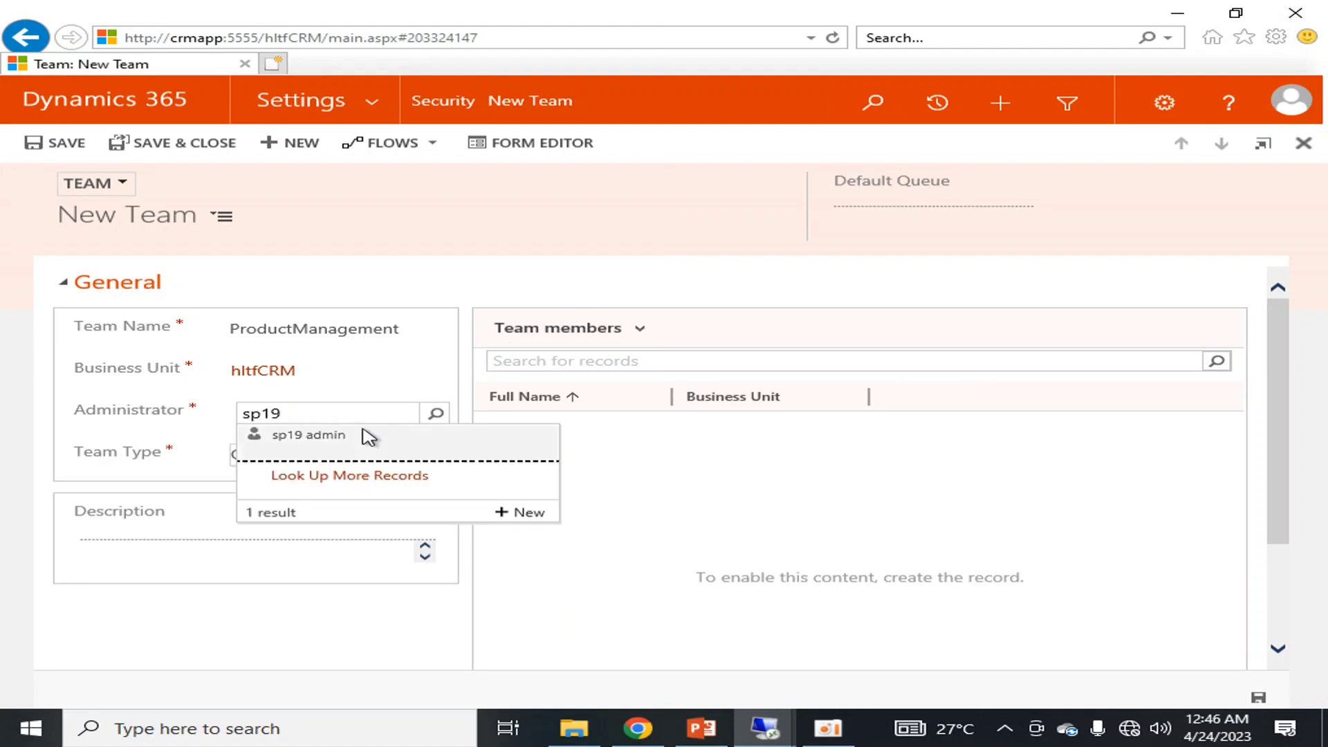
pyautogui.click(367, 433)
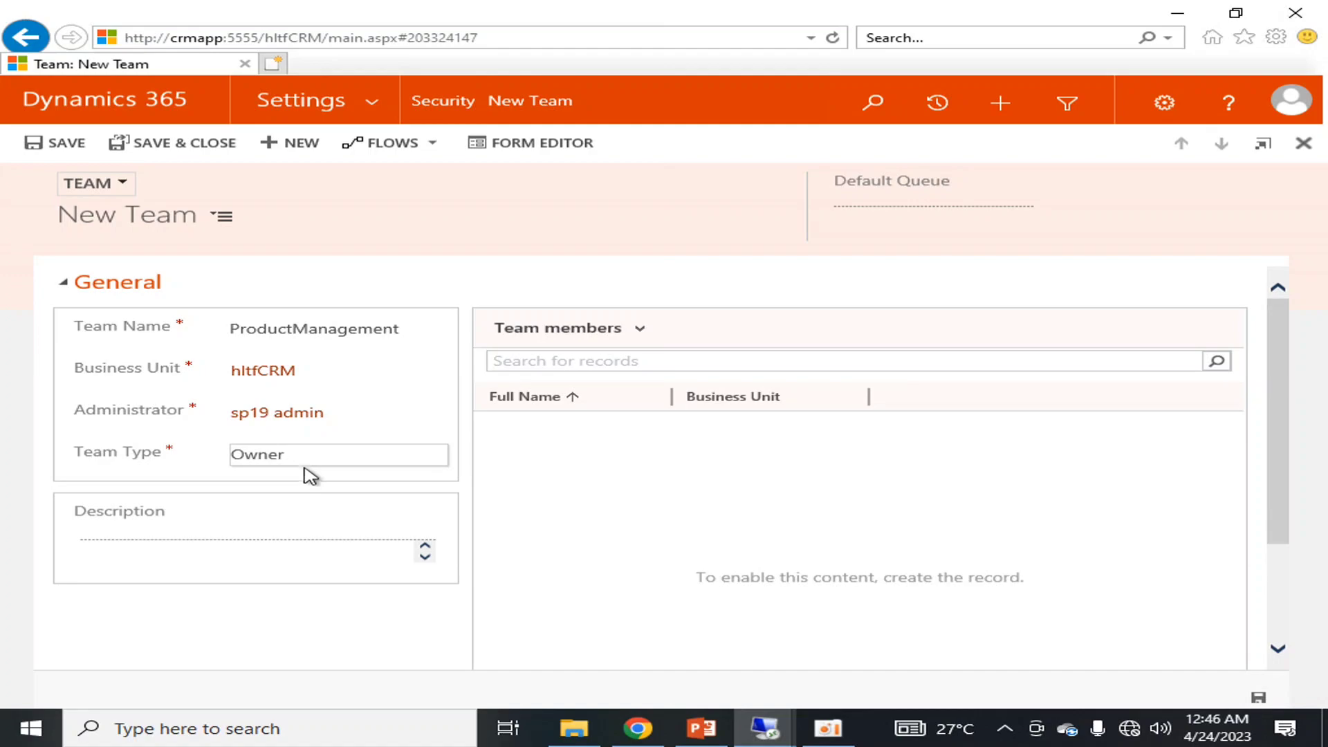
pyautogui.click(313, 462)
pyautogui.click(321, 454)
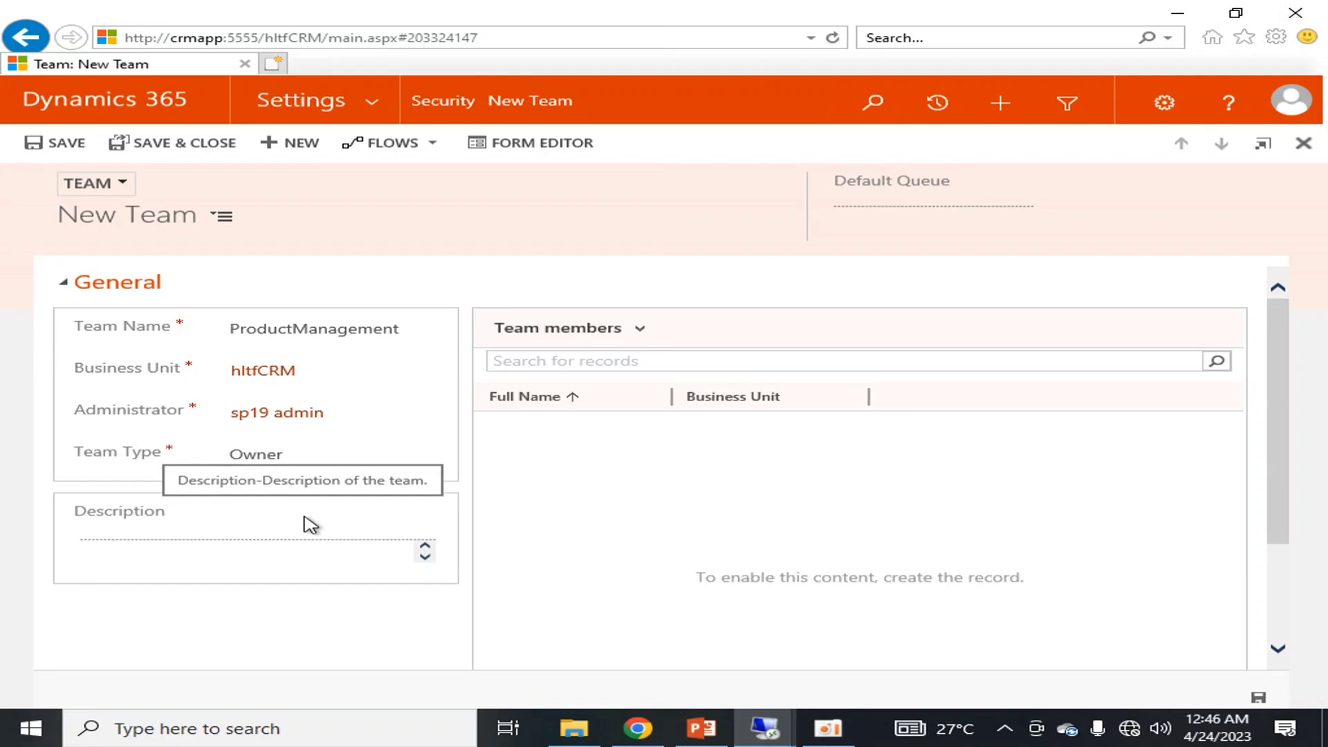
pyautogui.click(88, 138)
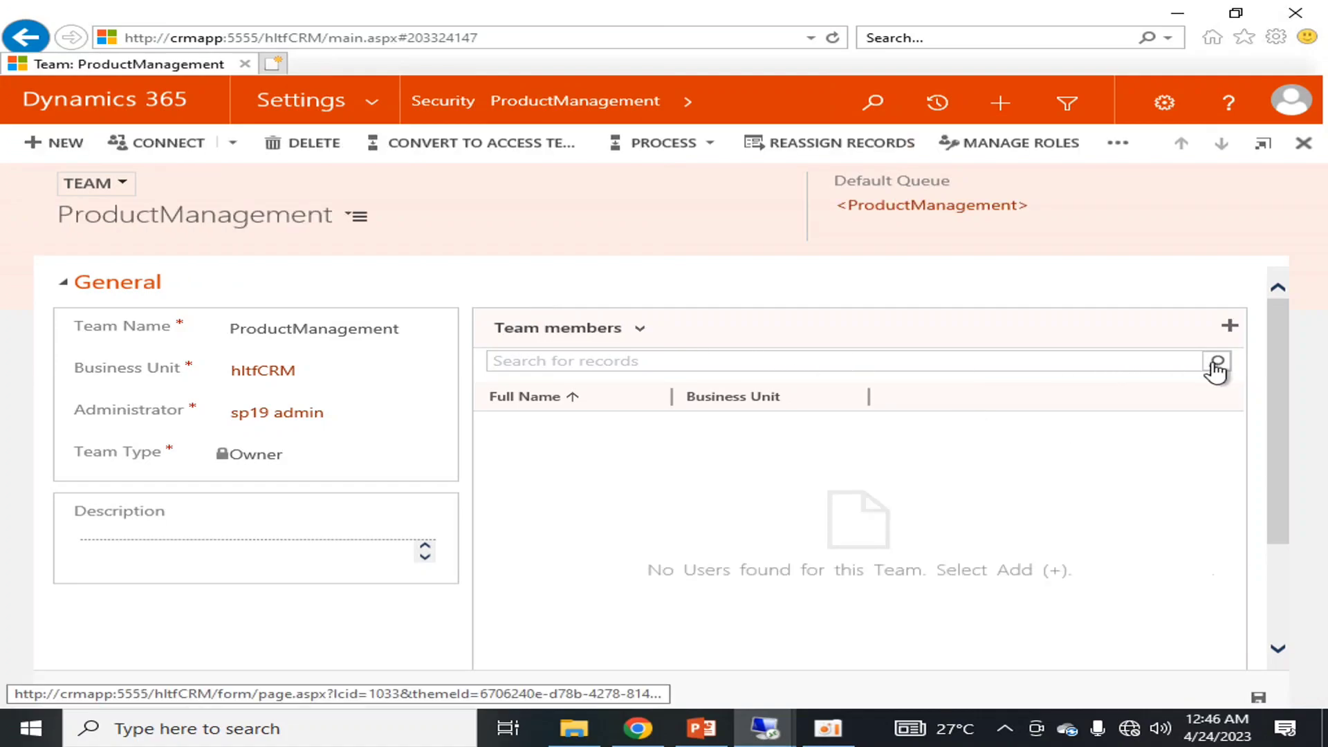
# Look up ro1user1 crm and ro1user2 crm and add both as team members
pyautogui.click(1228, 331)
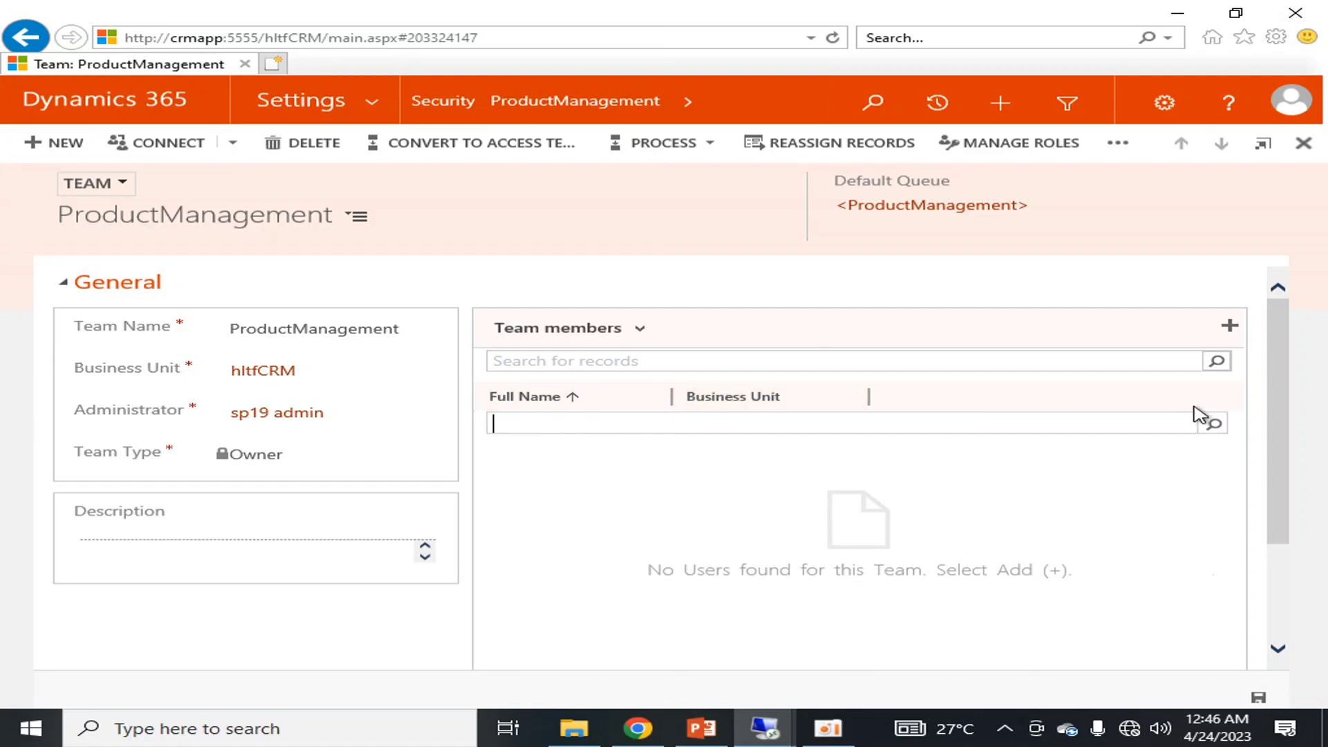
pyautogui.click(1214, 425)
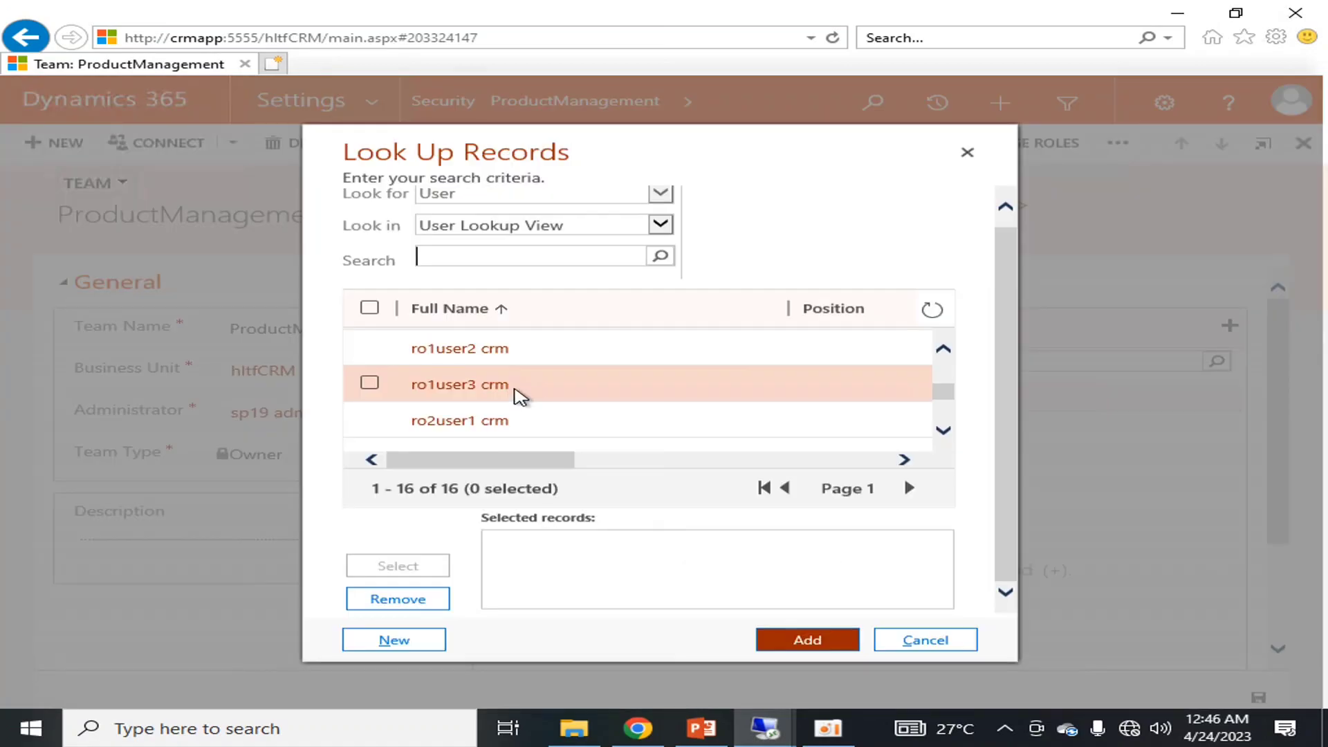
pyautogui.scroll(3, 514, 390)
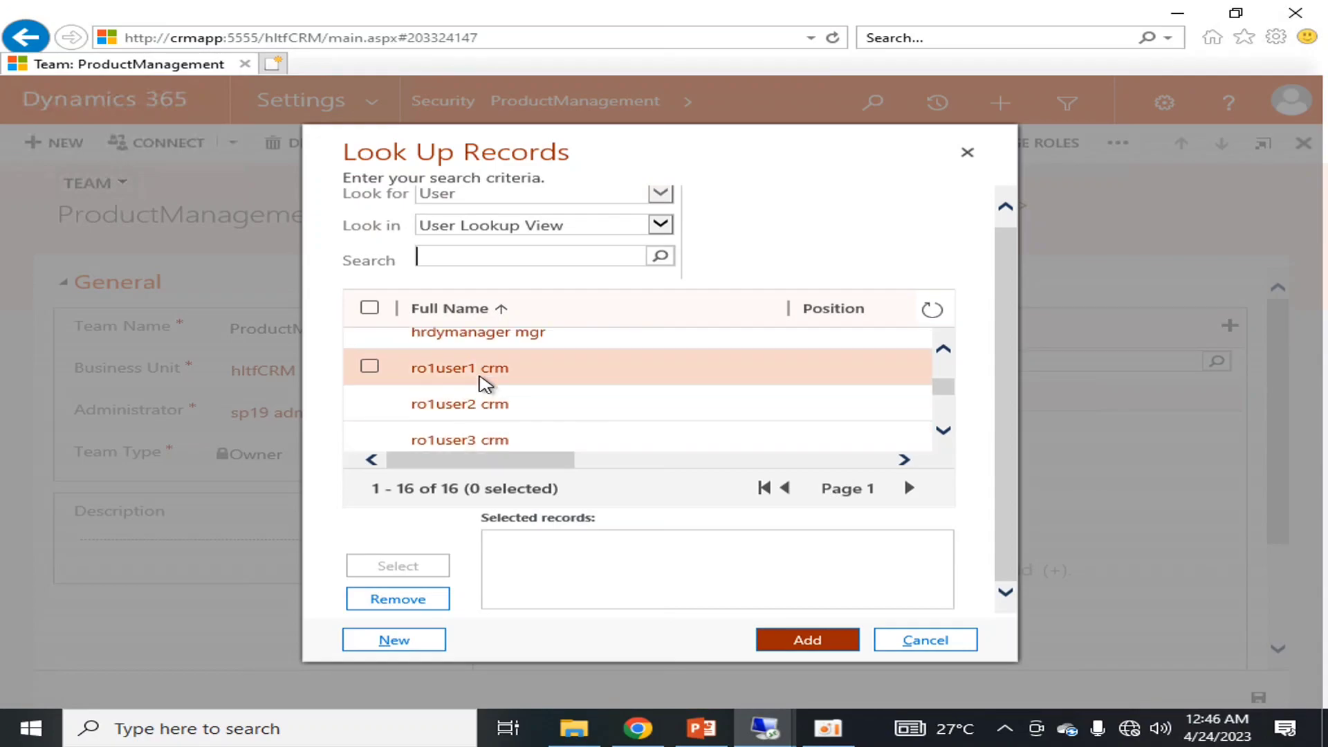
pyautogui.click(480, 369)
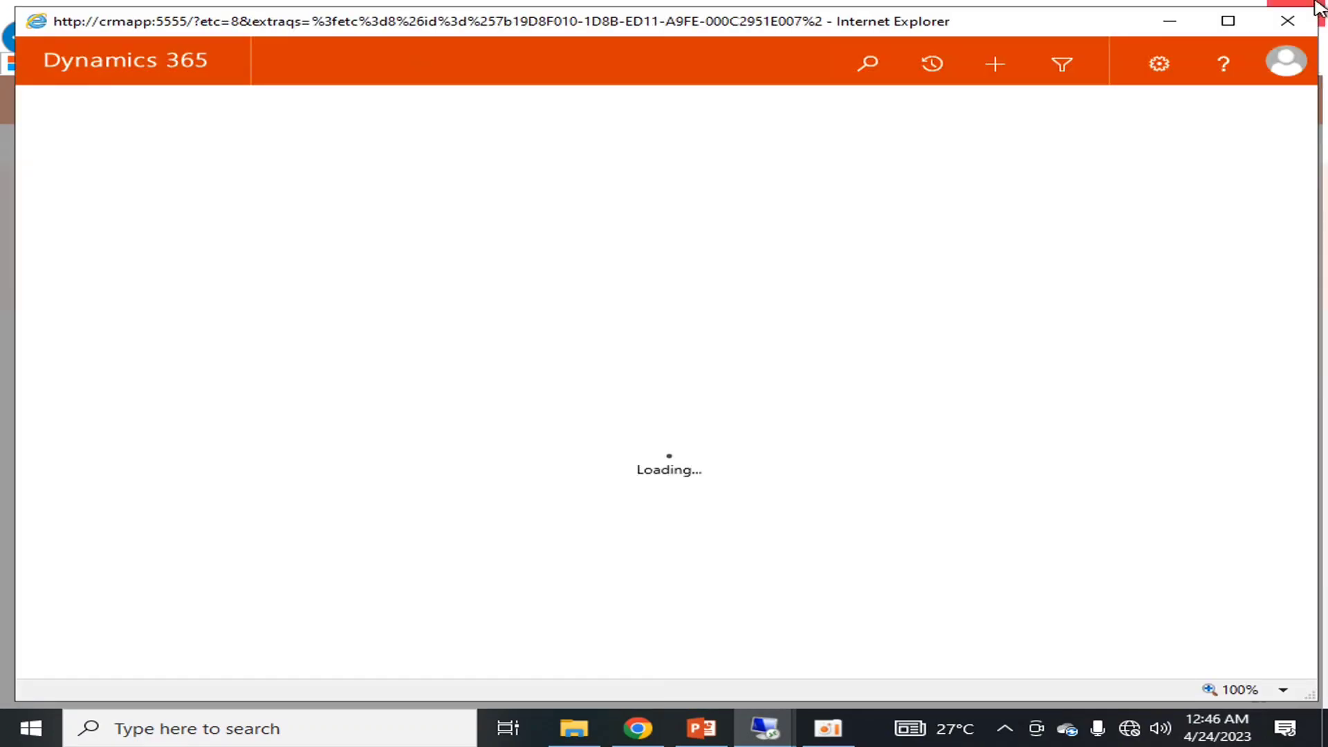
pyautogui.click(1287, 20)
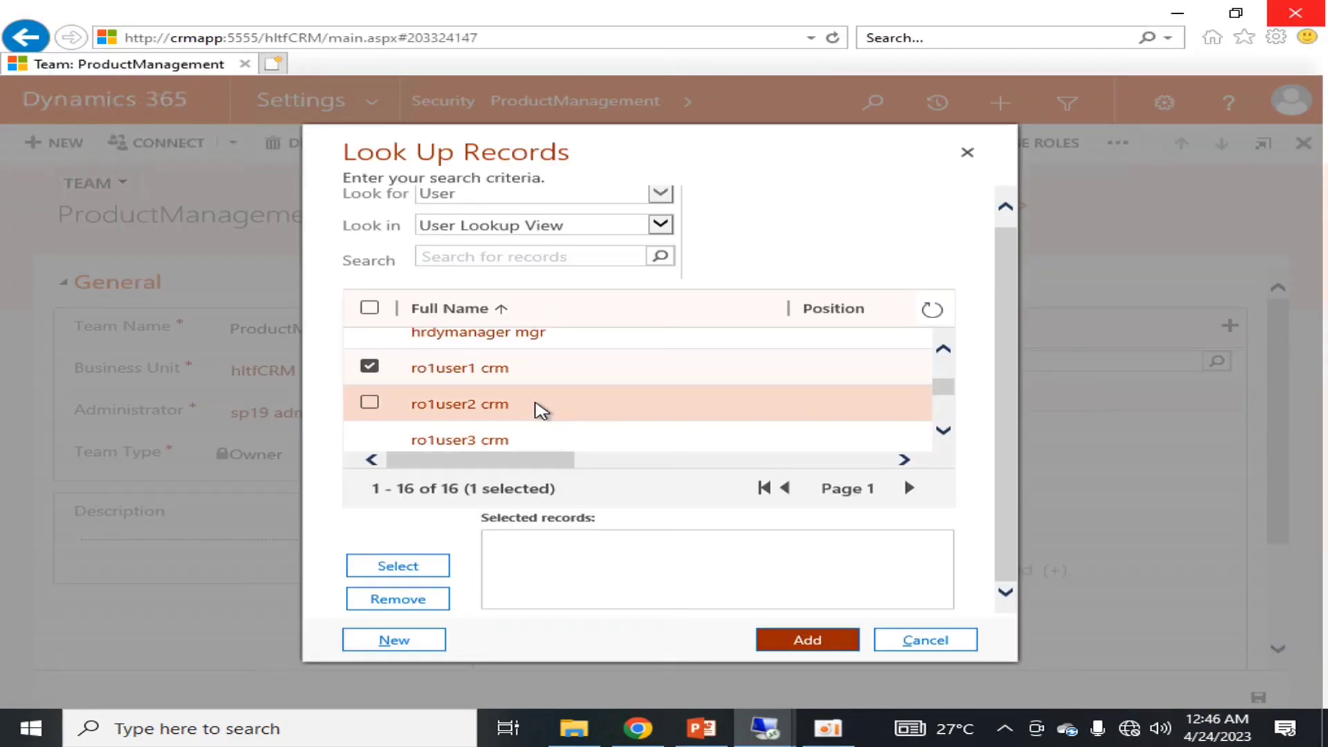
pyautogui.click(371, 406)
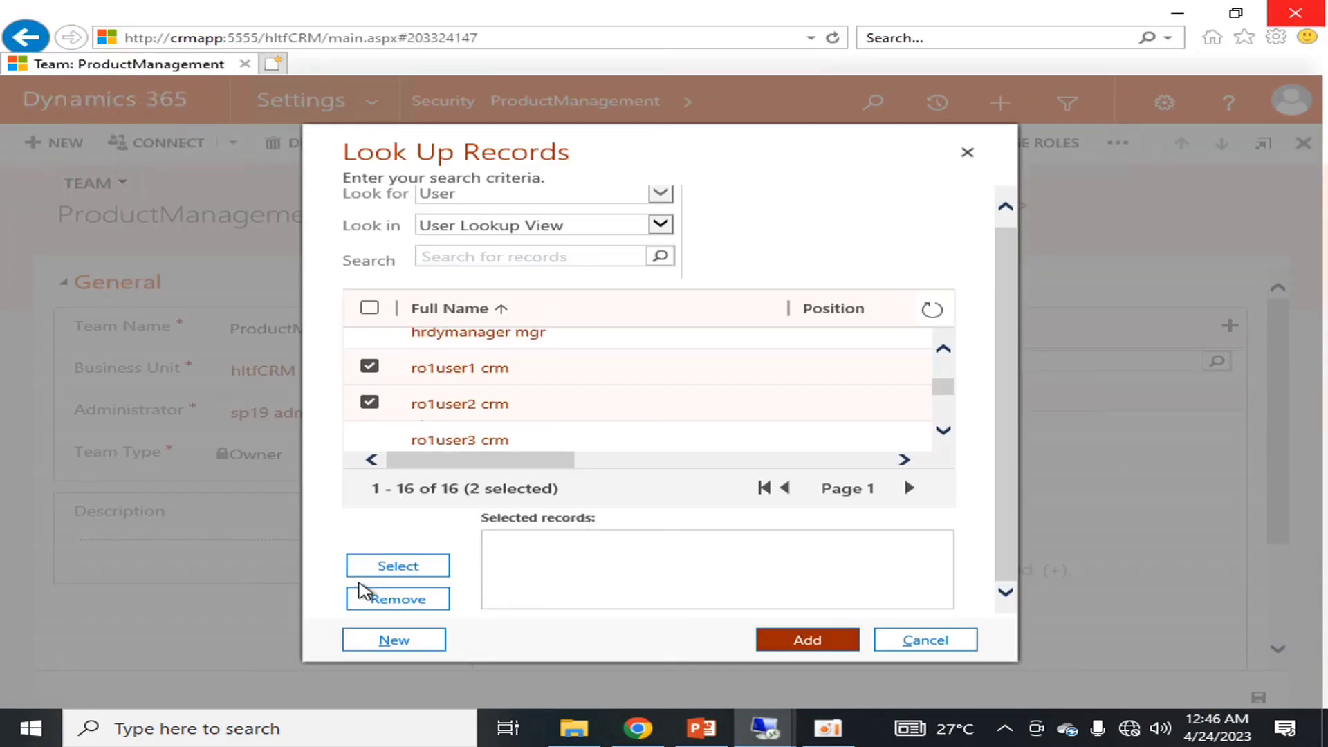
pyautogui.click(394, 572)
pyautogui.click(809, 643)
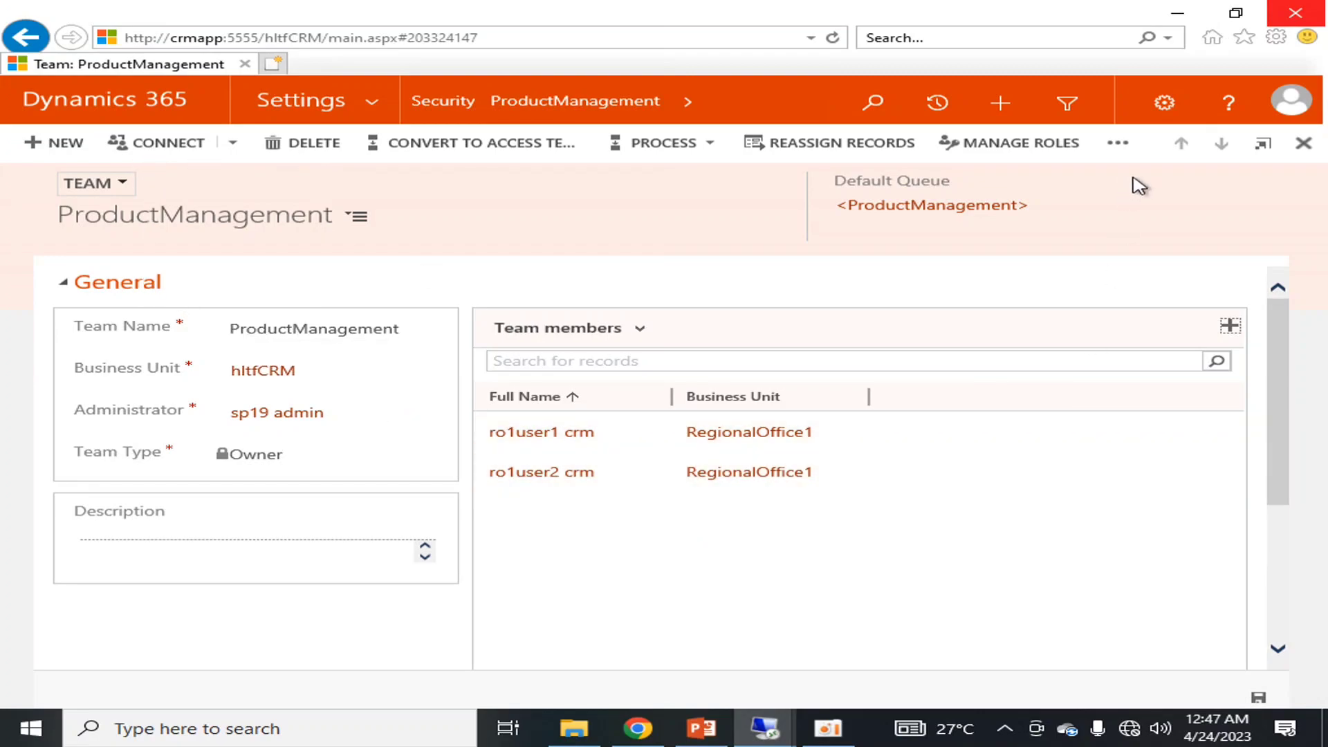
# Close the ProductManagement team, open Business Management settings, and switch back to the slideshow
pyautogui.click(1302, 146)
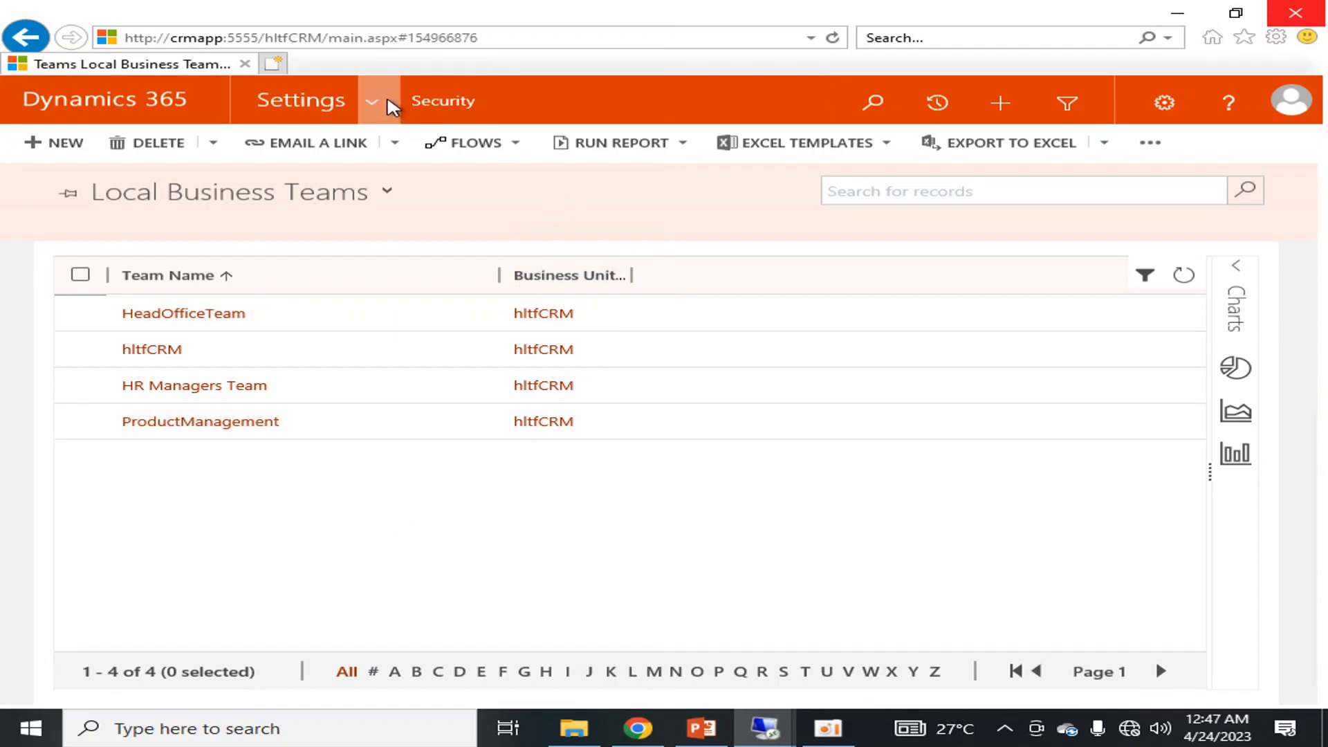
pyautogui.click(335, 104)
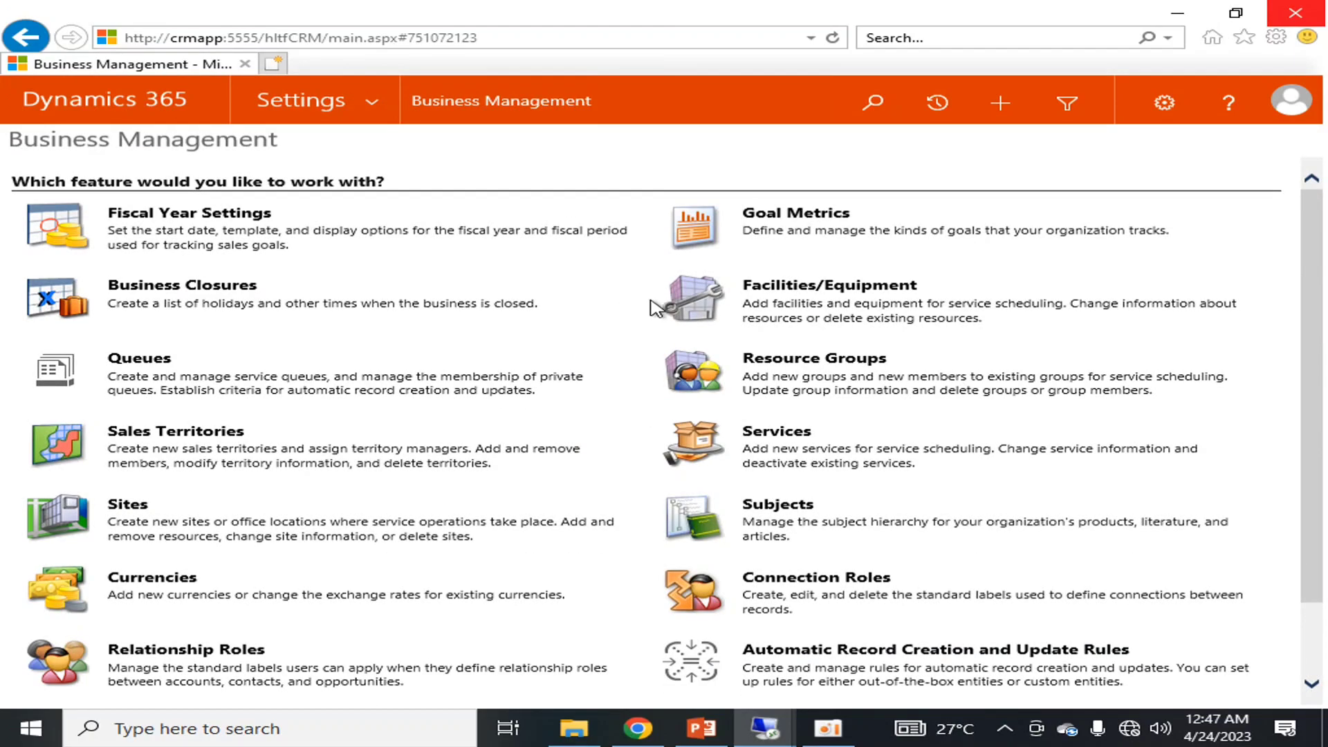
pyautogui.hotkey('alt', 'Tab')
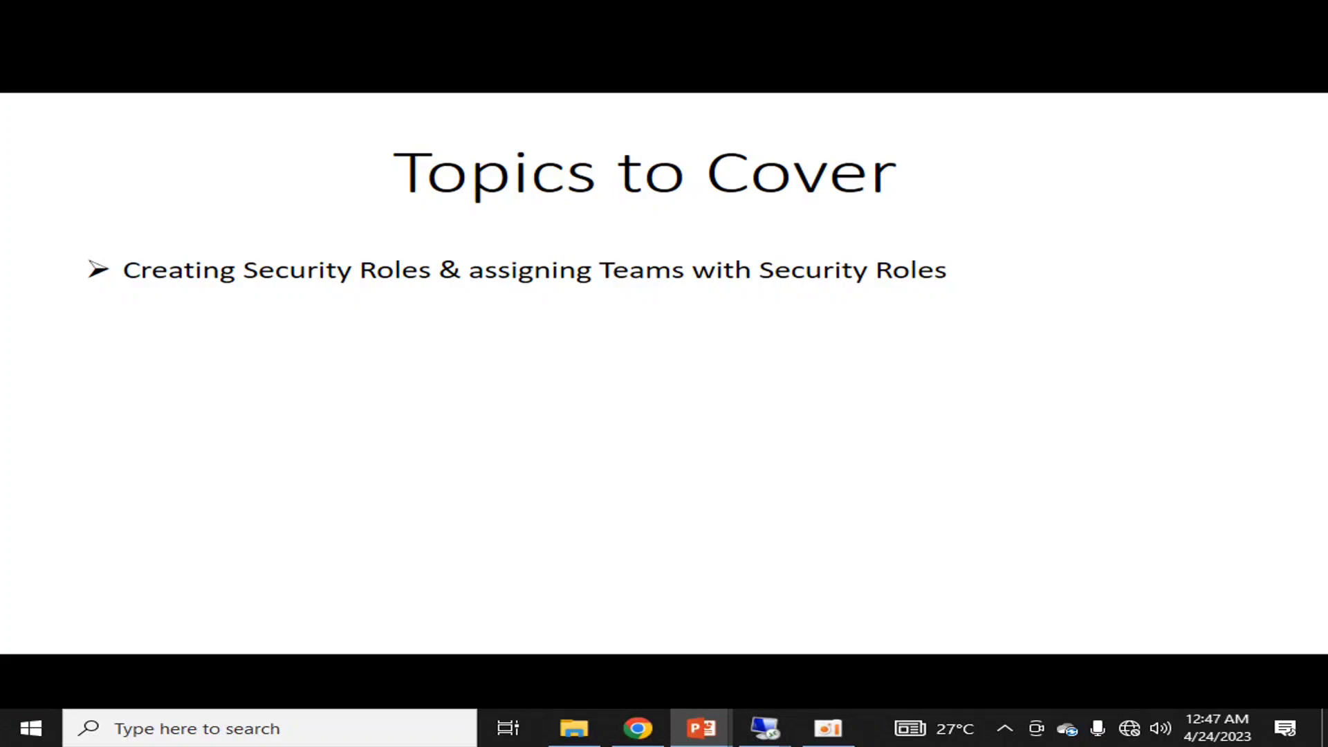